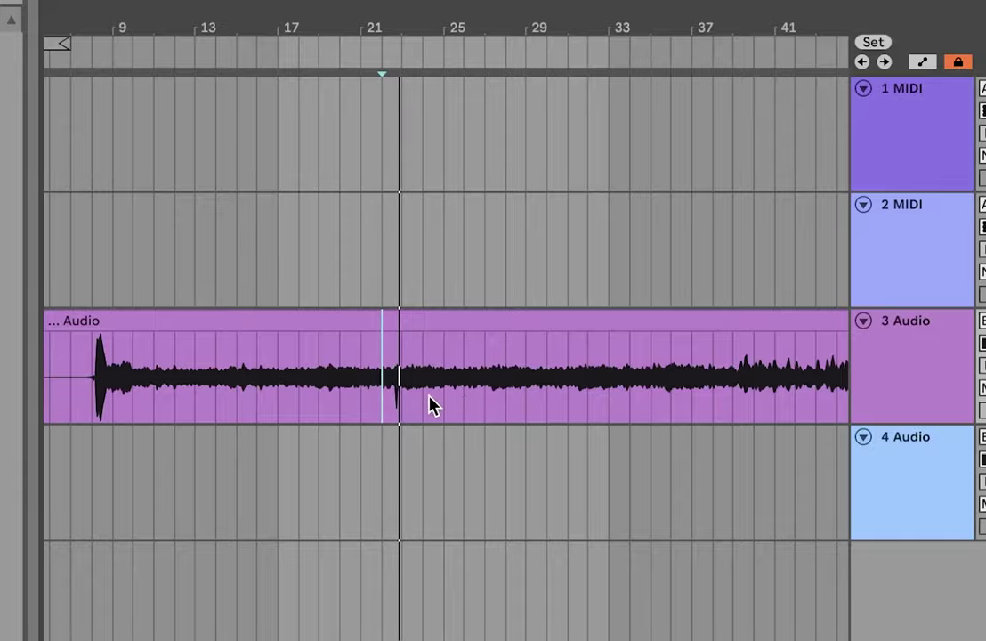
Split the recording on 3 Audio just after the downward spike in bar 22 and move the part after it to bar 1.
scroll(400, 388, "up", 10)
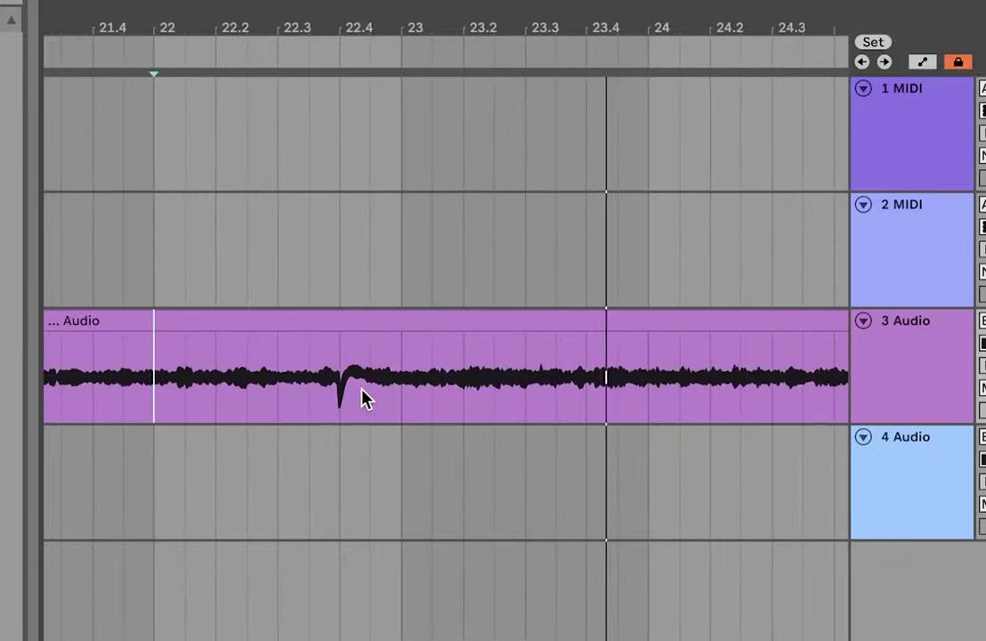
left_click(365, 396)
scroll(365, 396, "down", 2)
scroll(365, 396, "down", 5)
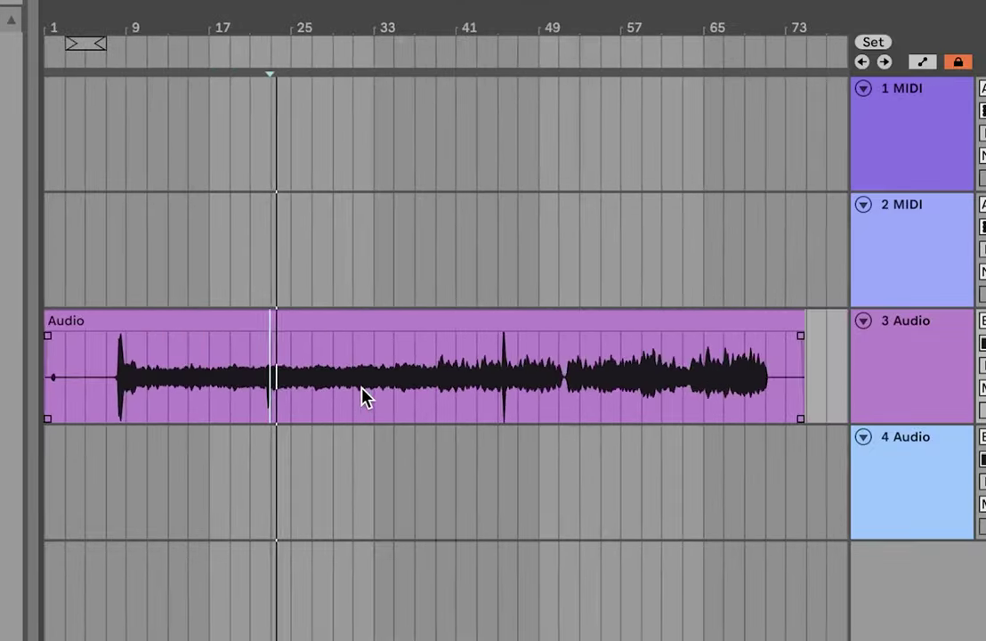
key("ctrl+e")
left_click_drag(365, 315, 132, 321)
scroll(132, 320, "up", 5)
scroll(131, 320, "left", 5)
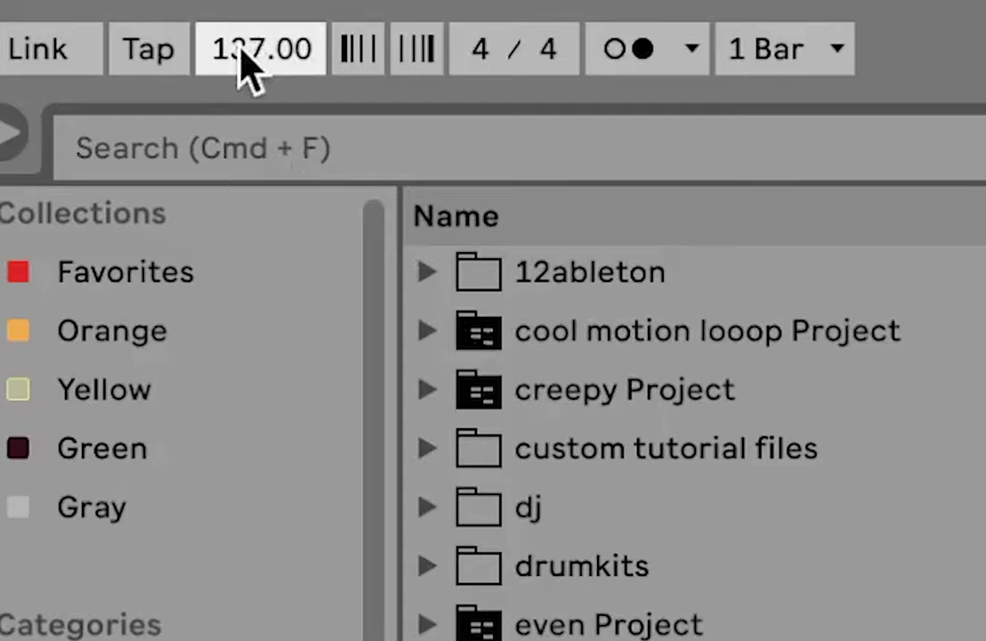
Turn on the metronome and play the moved clip while checking its waveform around the clip start.
left_click(634, 45)
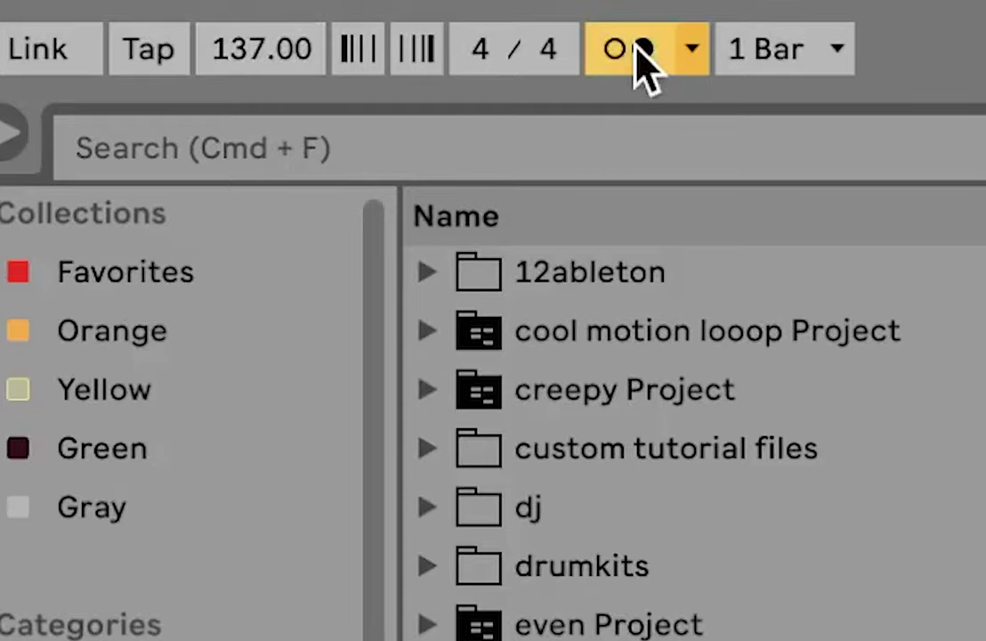
left_click(432, 206)
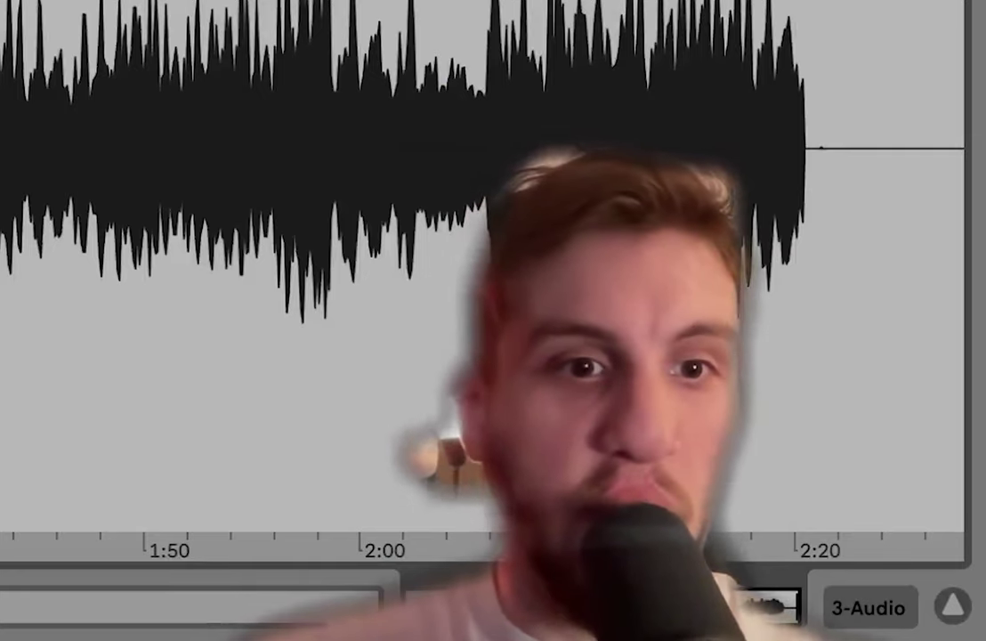
scroll(480, 267, "up", 10)
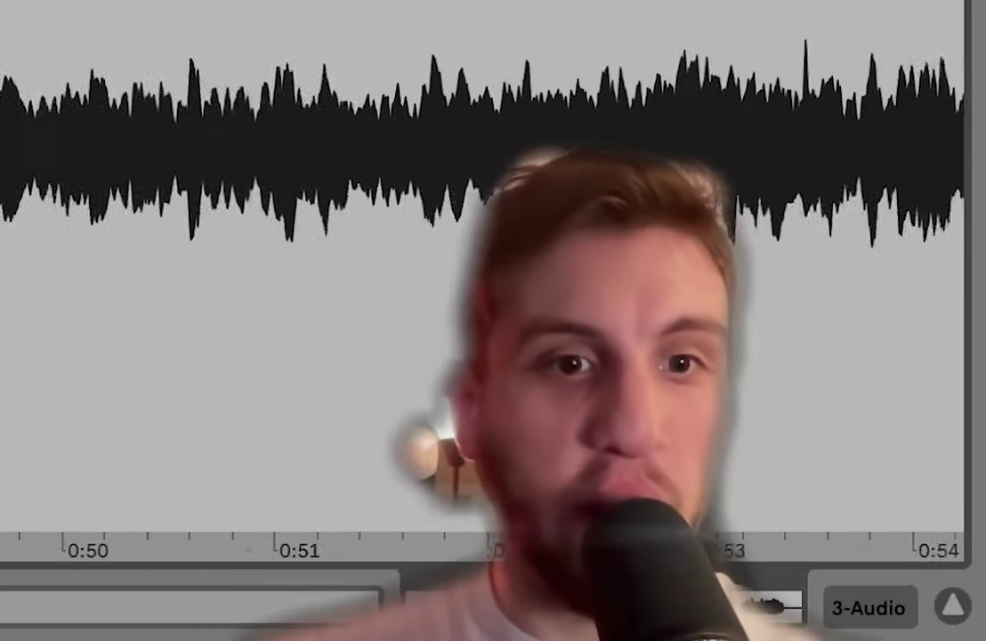
scroll(480, 267, "left", 5)
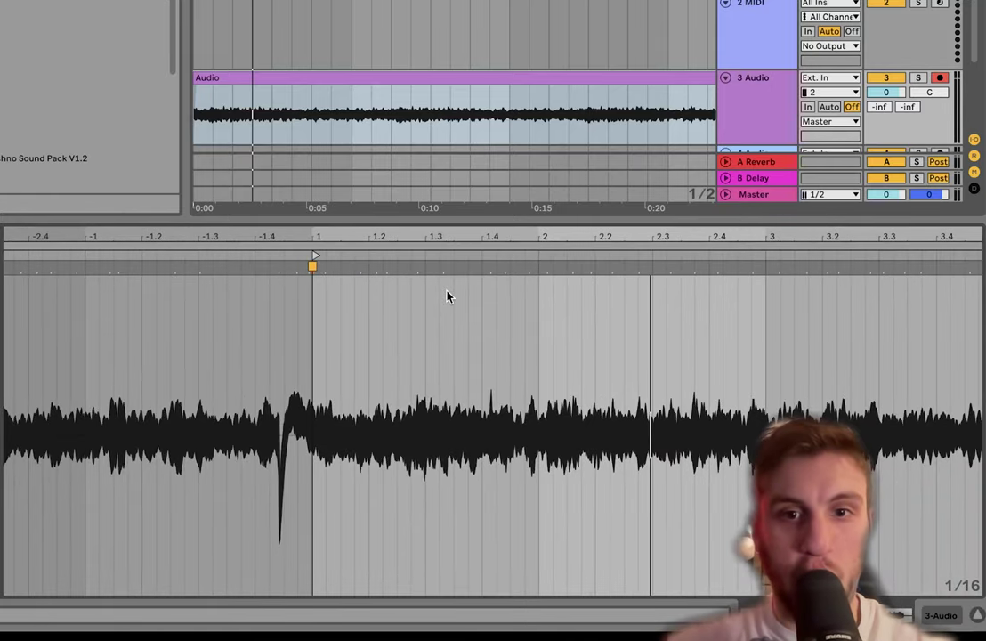
key("space")
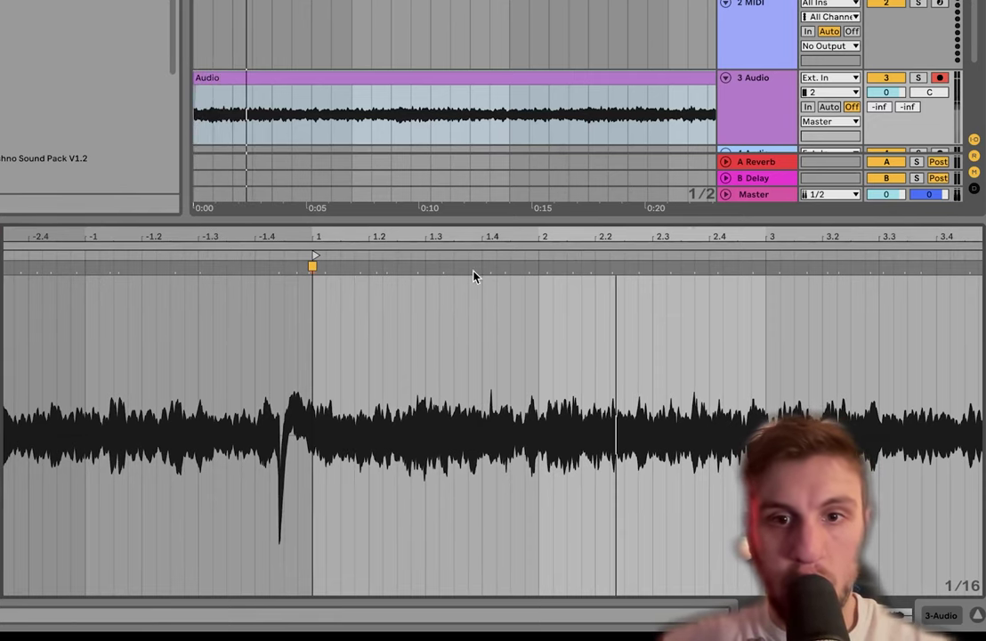
Add warp markers to the clip at 1.4 and 2, plus one just past 3 that is pulled back onto 3.
double_click(539, 267)
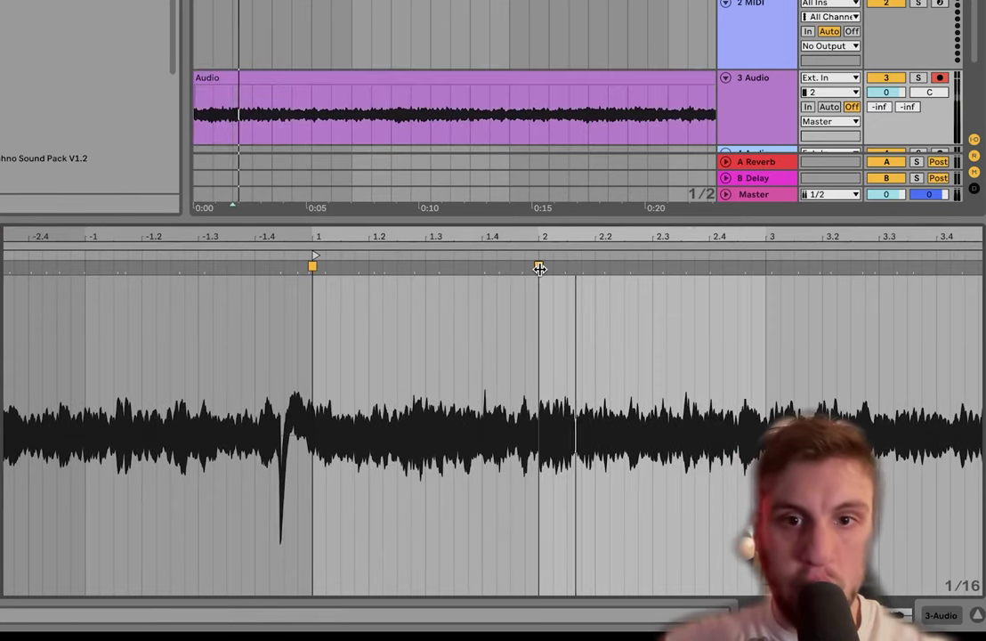
double_click(480, 266)
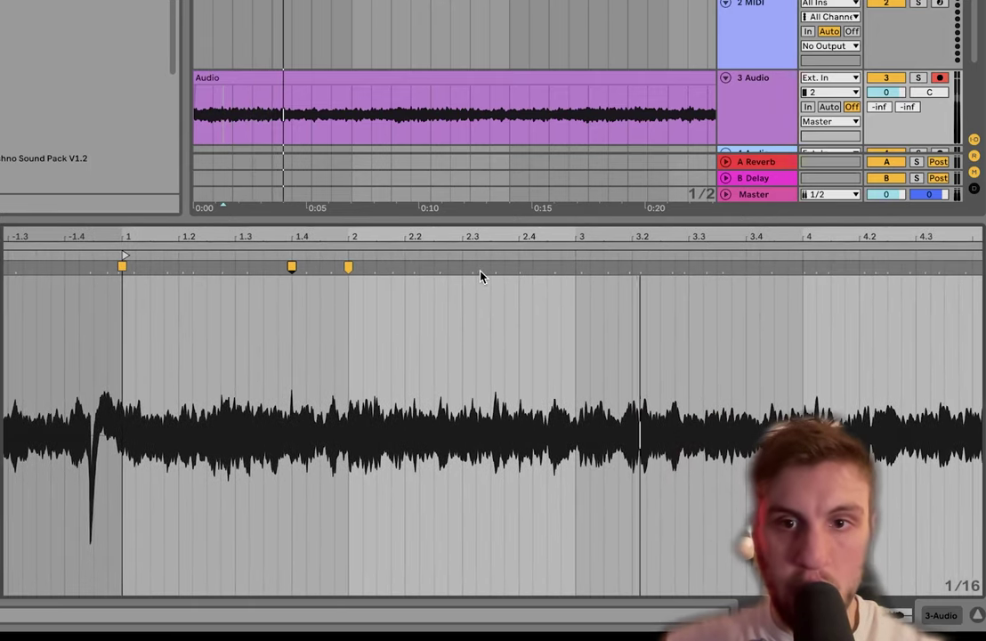
double_click(591, 271)
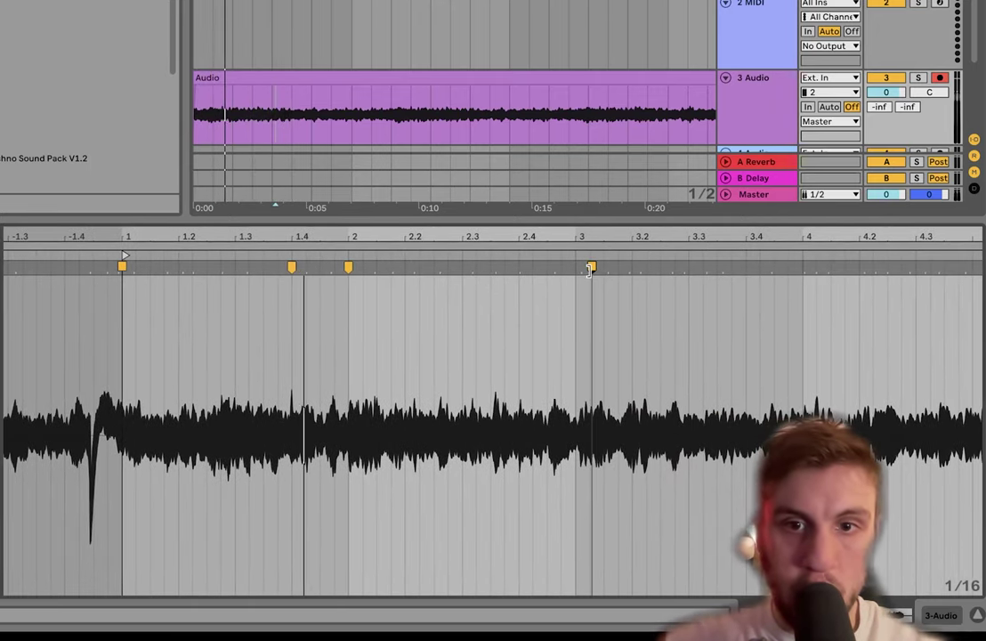
left_click_drag(591, 270, 575, 270)
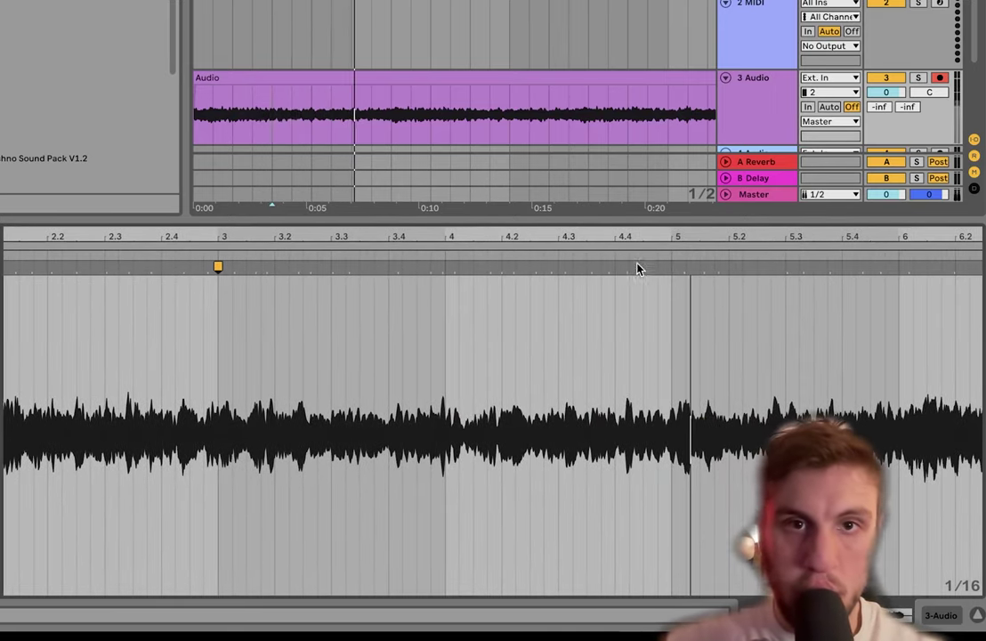
Split the clip at bar 5 and loop playback over the first four bars.
left_click_drag(353, 114, 193, 110)
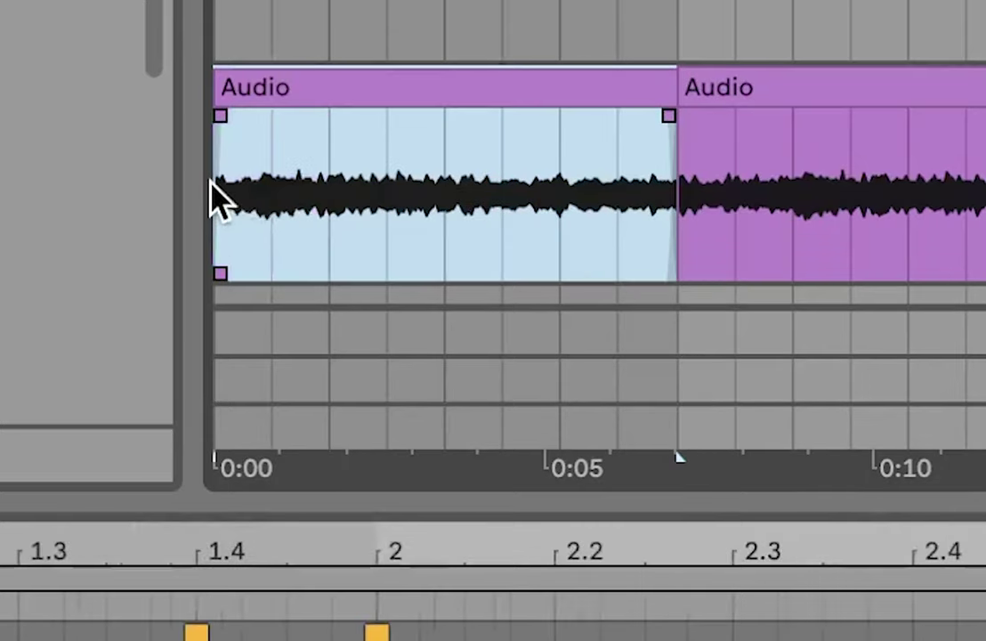
key("space")
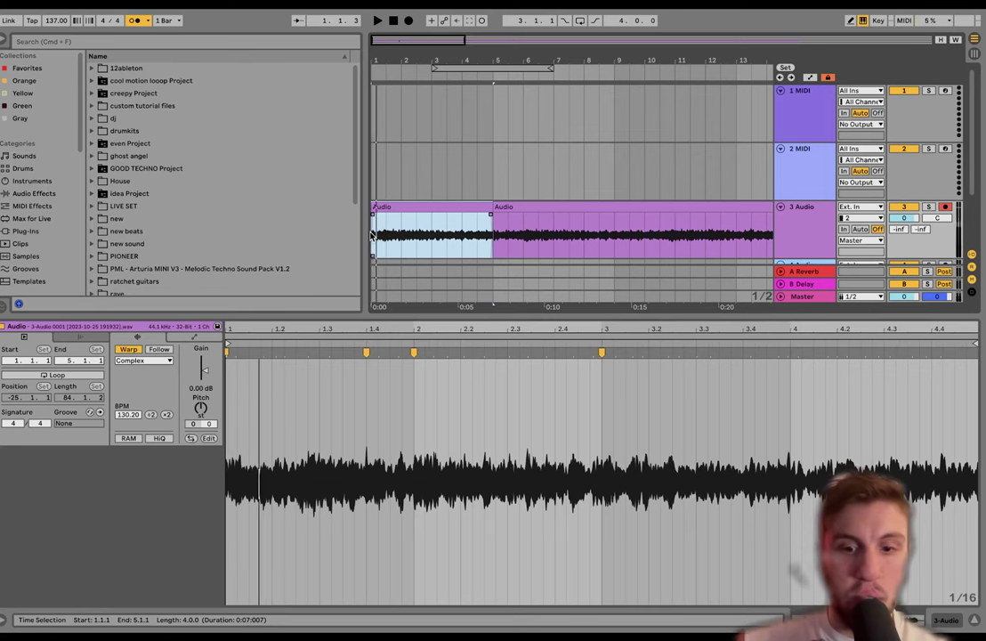
key("super+l")
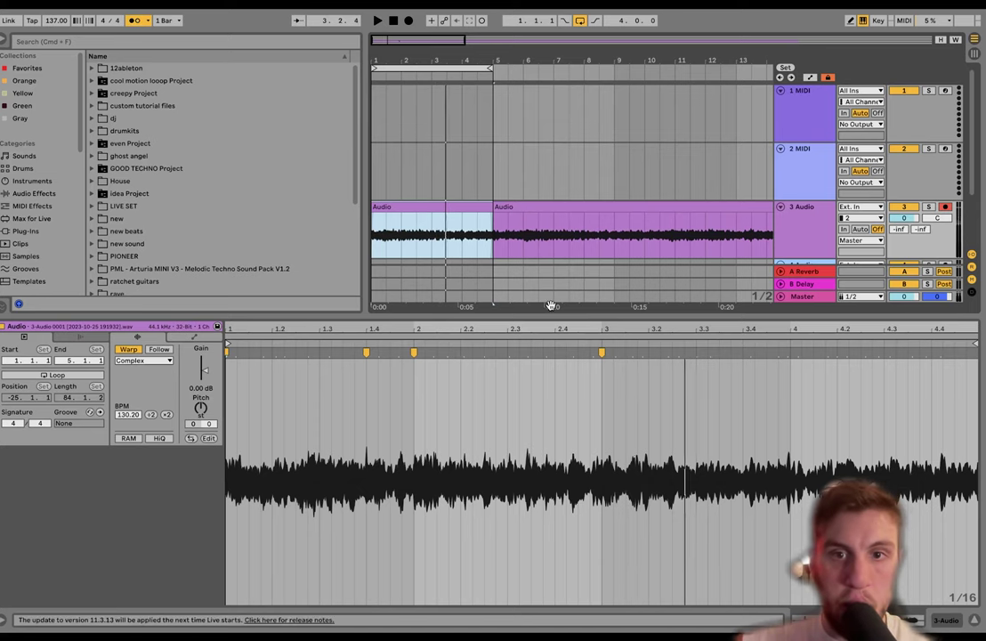
Shift the warp marker at bar 3 back to 2.4.4, and add one at bar 5 moved to 5.1.3.
left_click(600, 354)
left_click_drag(597, 356, 587, 354)
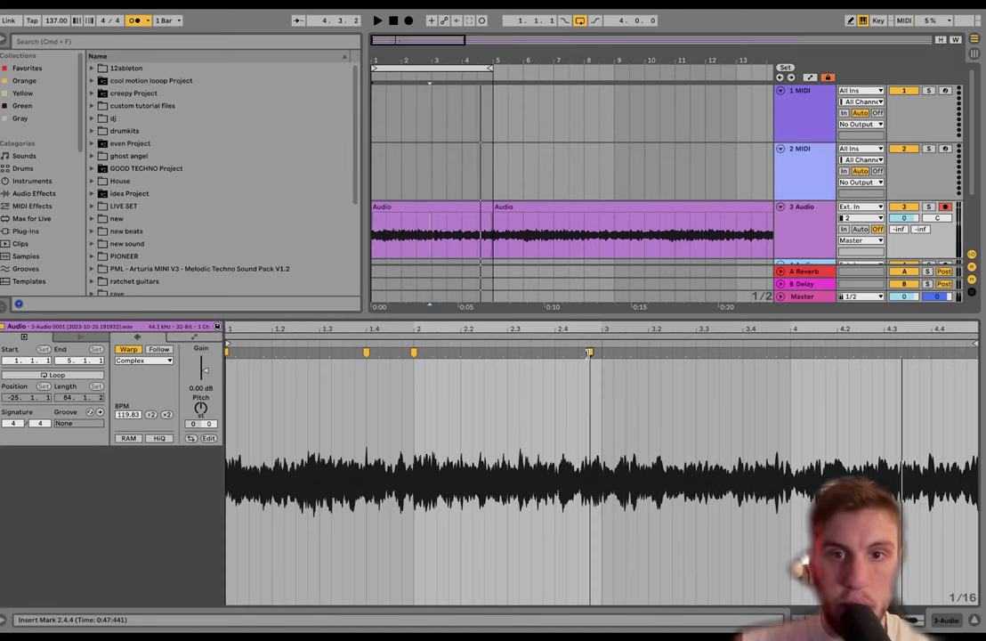
scroll(623, 357, "right", 5)
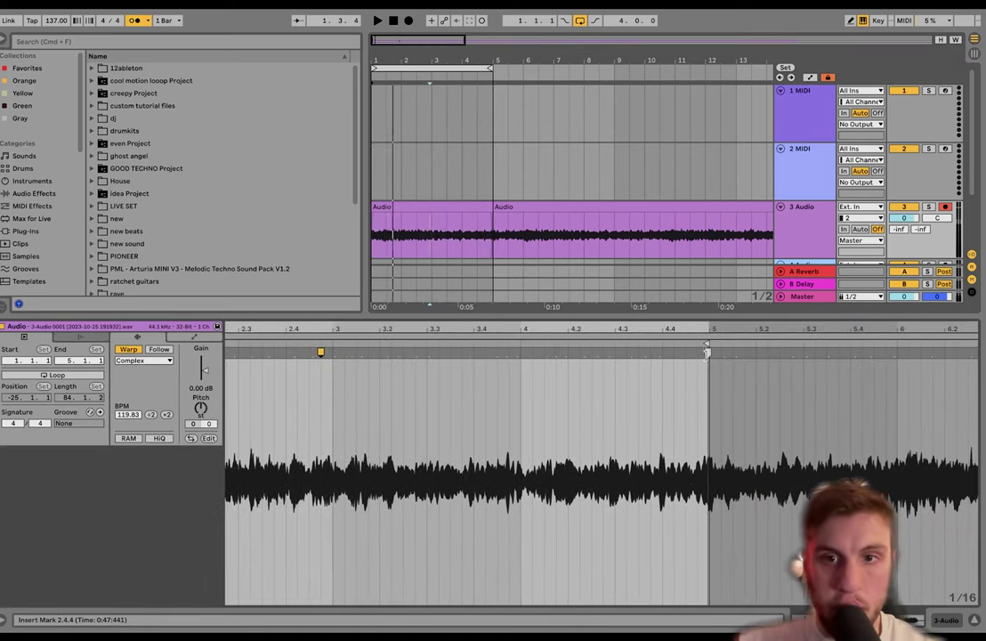
left_click_drag(708, 353, 728, 351)
scroll(731, 352, "left", 2)
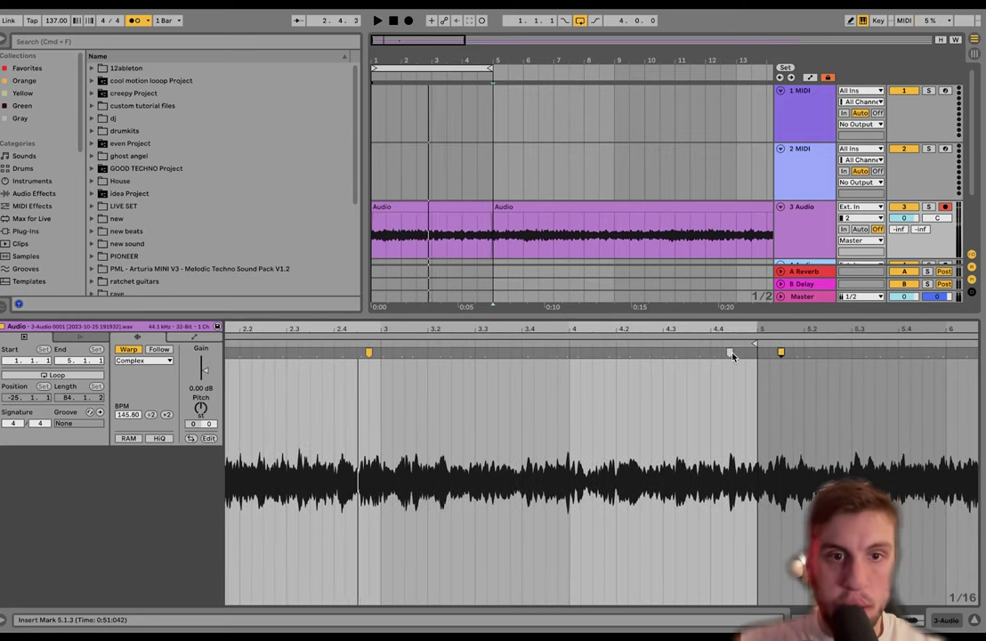
scroll(732, 356, "left", 2)
Trim the start of the remaining recording after the loop so that it begins at bar 47.
left_click(800, 251)
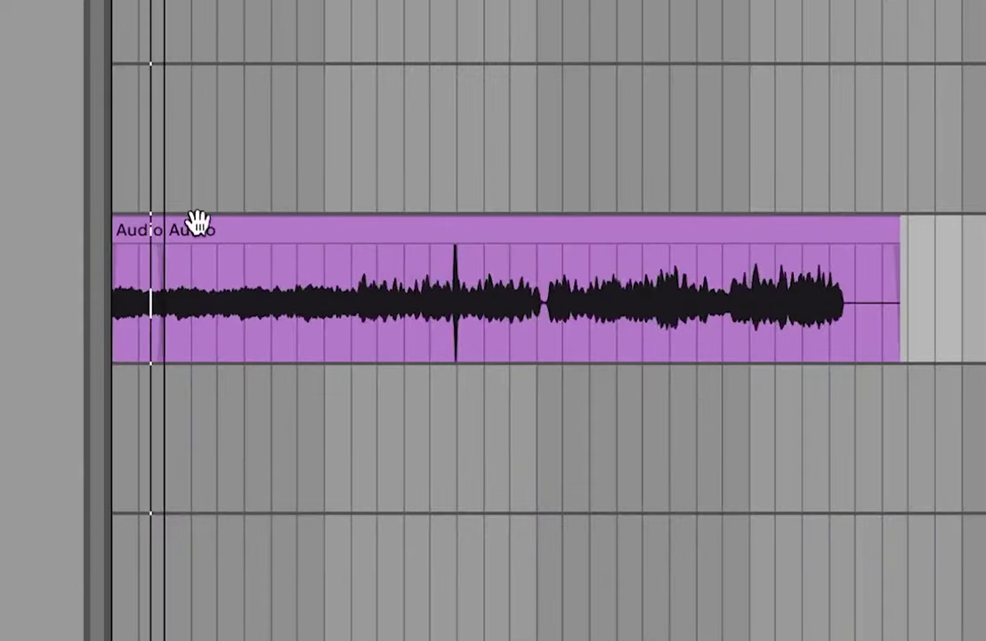
left_click_drag(175, 227, 726, 252)
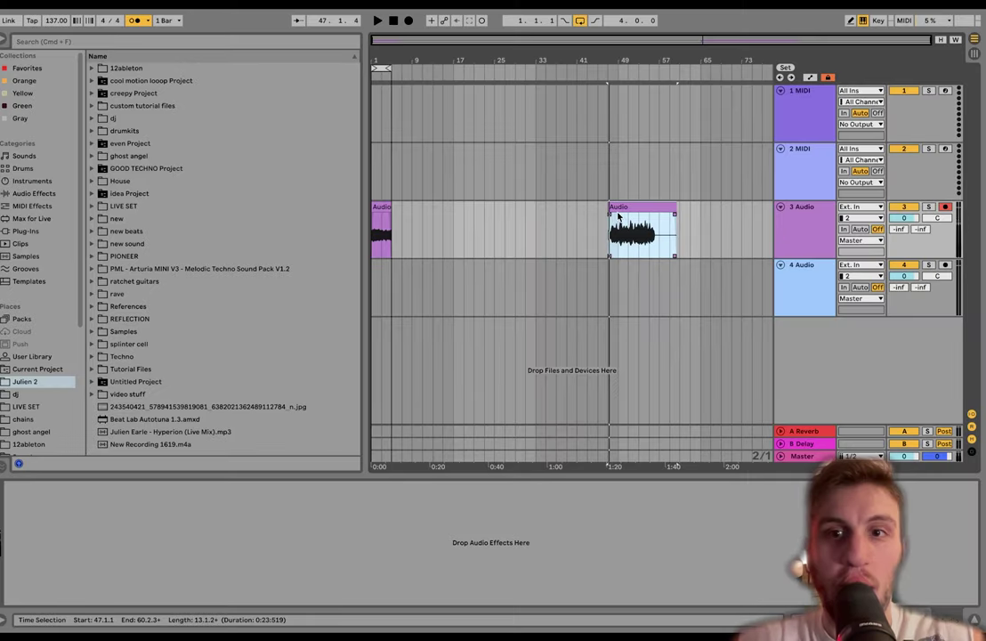
scroll(621, 216, "up", 5)
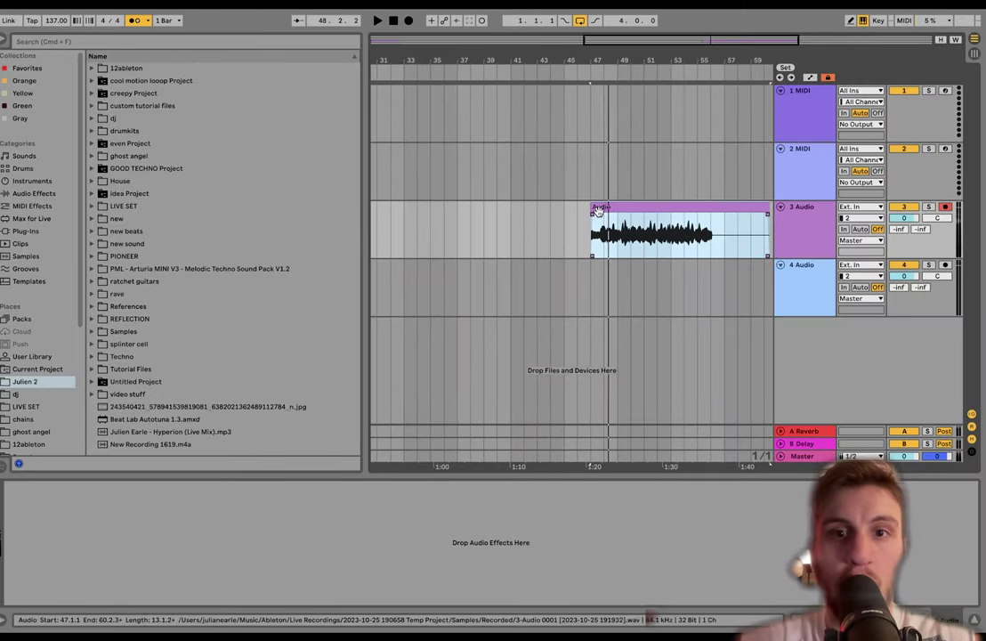
Cut the section from bar 48 to 49 and paste it at bar 1 of an audio track replacing 2 MIDI.
scroll(602, 216, "up", 5)
left_click_drag(605, 230, 638, 228)
scroll(636, 225, "down", 5)
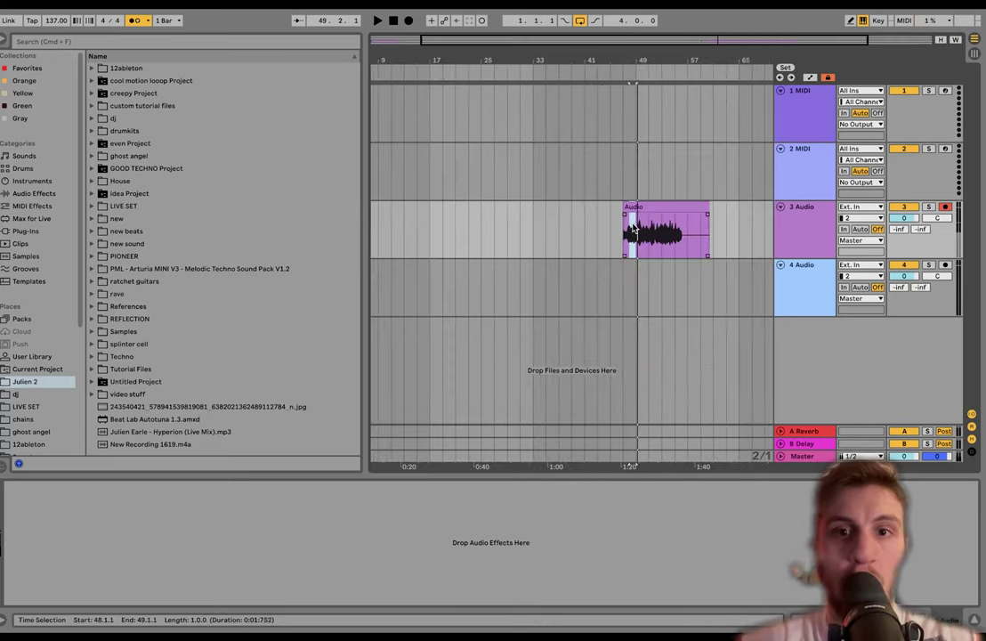
left_click_drag(545, 280, 27, 209)
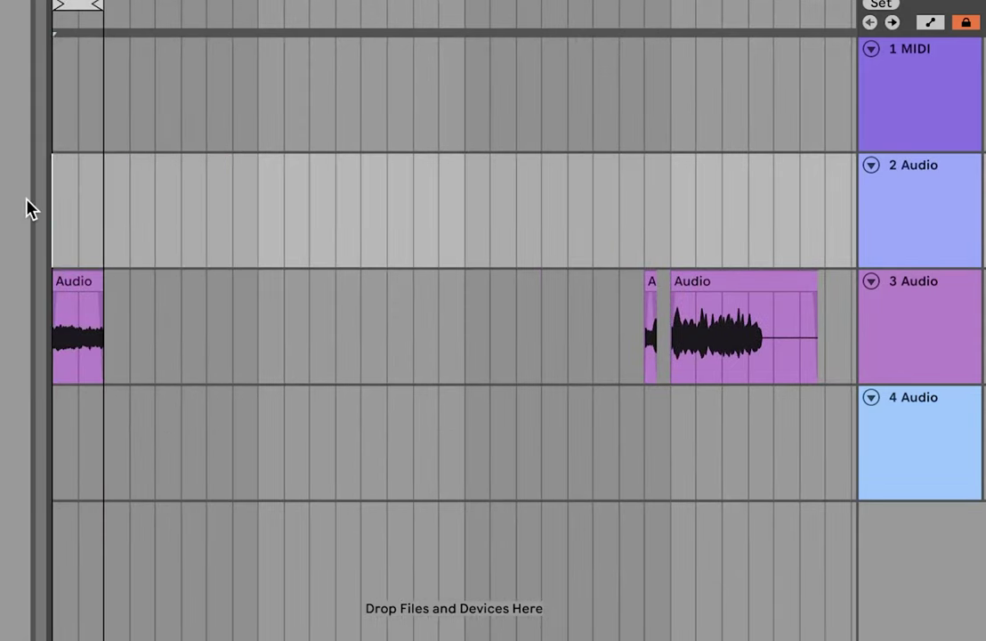
Cut the two-bar section from bar 53 to 55 on 3 Audio and paste it at bar 3 of 2 Audio.
left_click(731, 328)
scroll(729, 328, "up", 5)
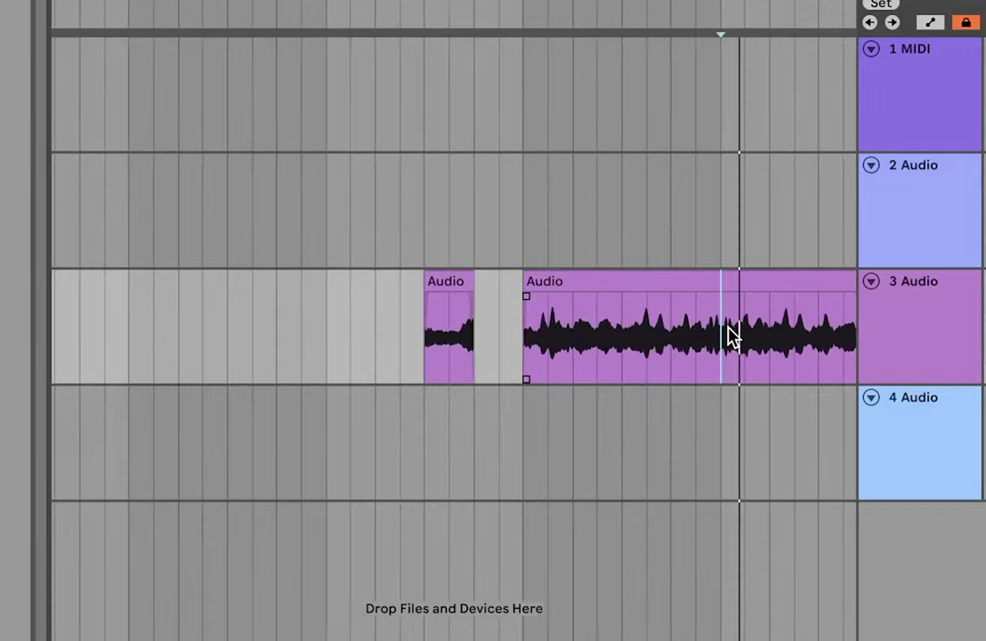
left_click_drag(729, 327, 752, 327)
scroll(755, 327, "down", 5)
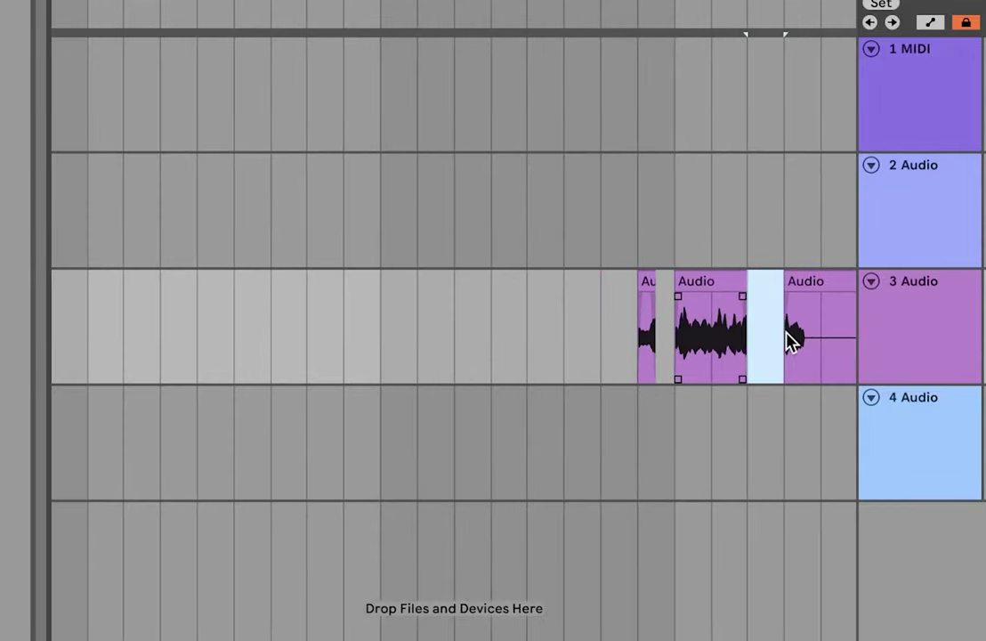
scroll(787, 332, "left", 5)
left_click(95, 190)
key("super+v")
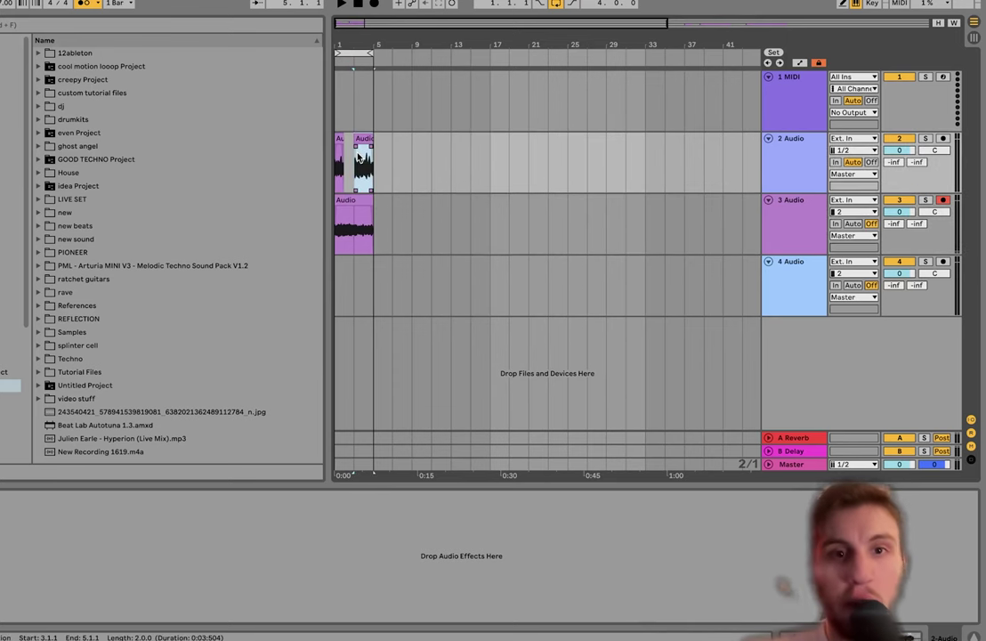
Delete the leftover recording pieces between bars 43 and 73 on 3 Audio.
scroll(265, 326, "right", 5)
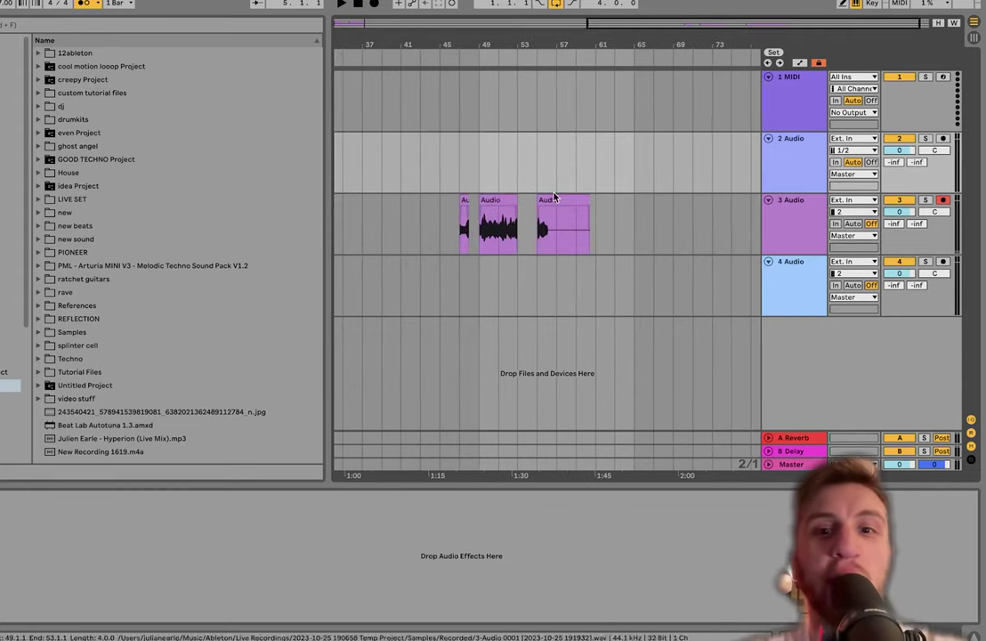
left_click_drag(713, 215, 414, 215)
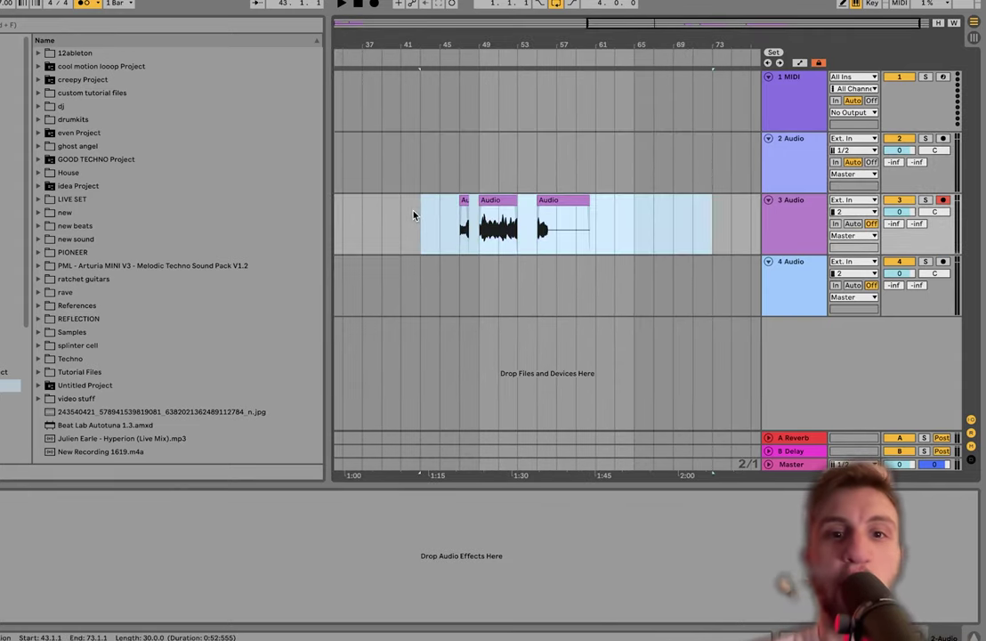
key("Delete")
scroll(414, 215, "left", 5)
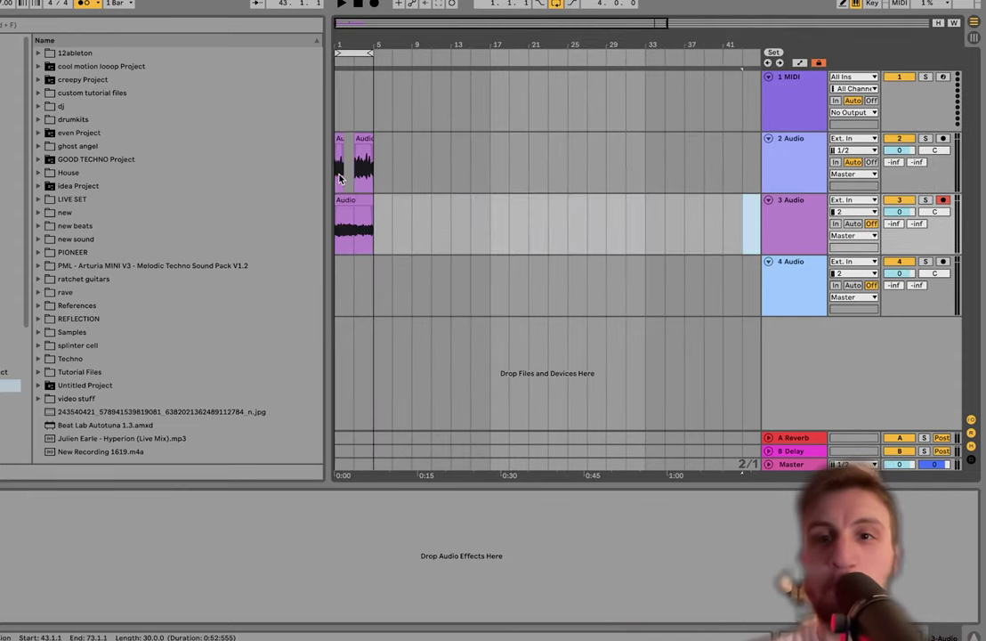
Trim the one-bar clip at the start of 2 Audio to a short chop from about 1.2.3 to 1.4.
scroll(340, 178, "up", 5)
scroll(339, 178, "up", 2)
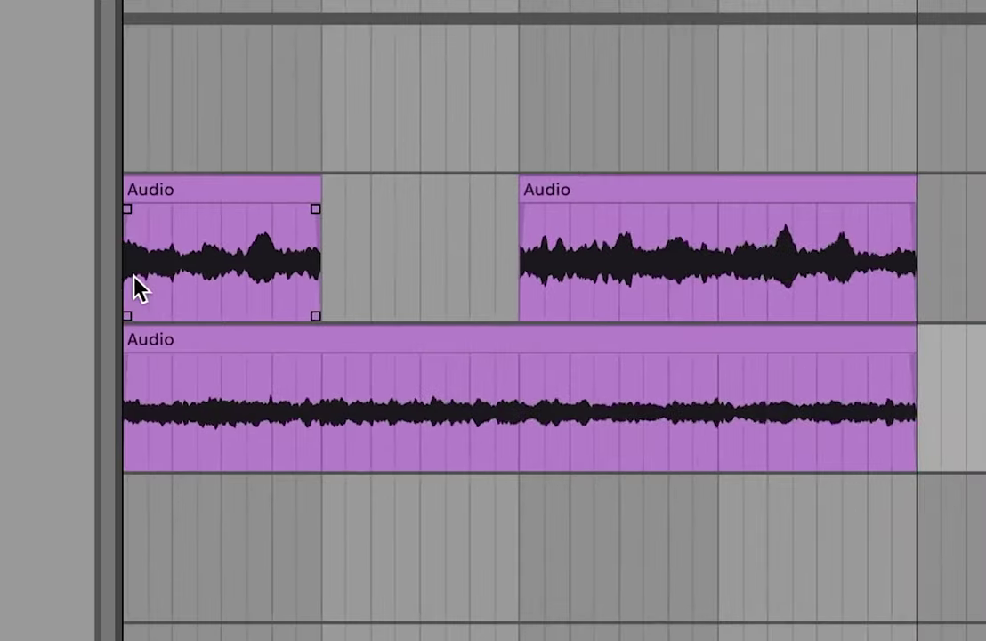
left_click(192, 189)
left_click_drag(126, 189, 198, 190)
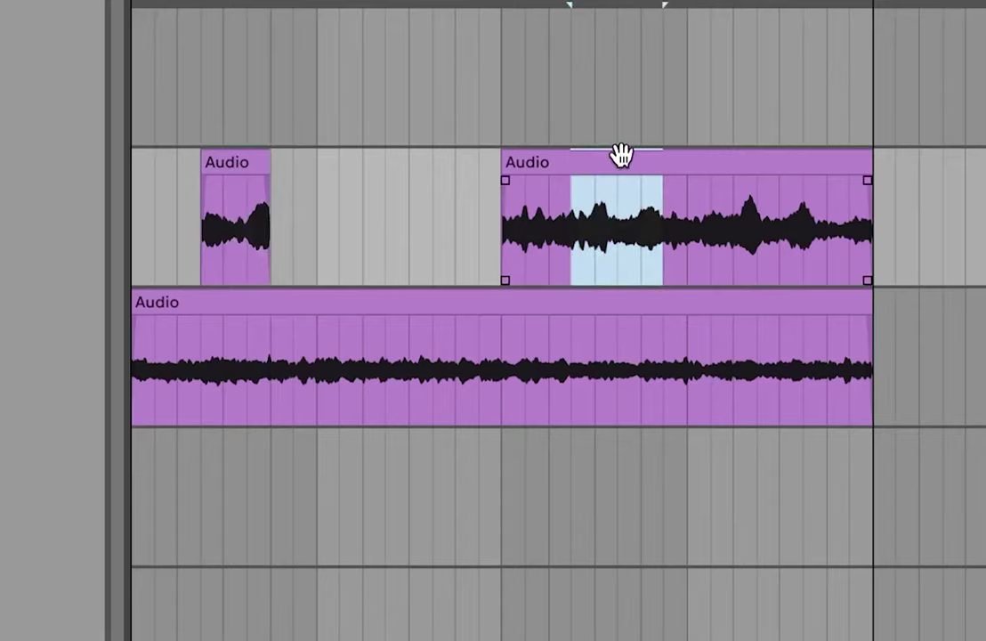
Chop the two-bar clip on 2 Audio into short pieces starting at about 2.3, 3.2 and 4.2.
left_click_drag(621, 155, 456, 163)
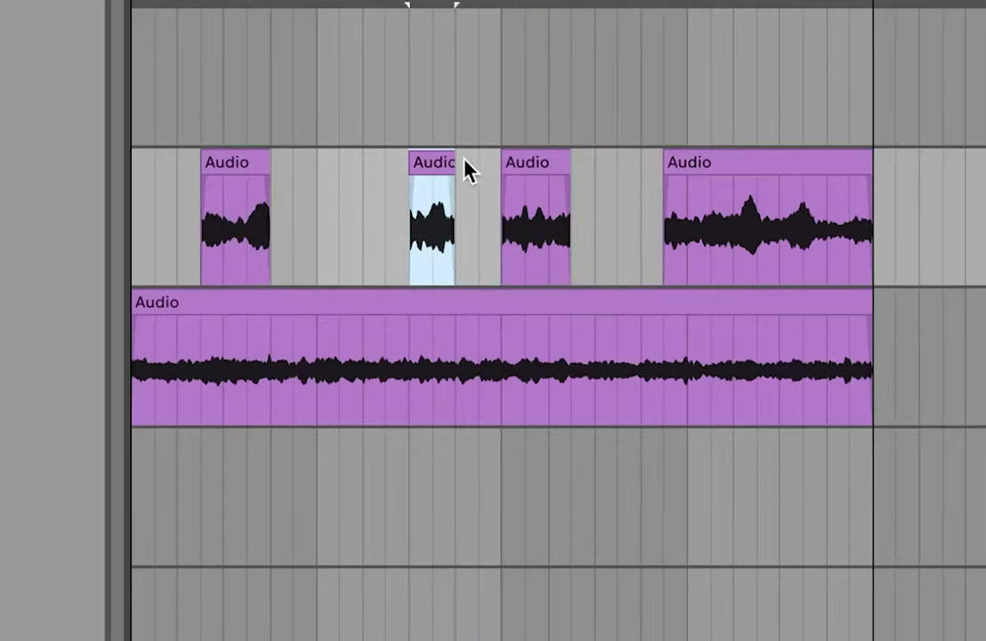
left_click_drag(529, 160, 582, 161)
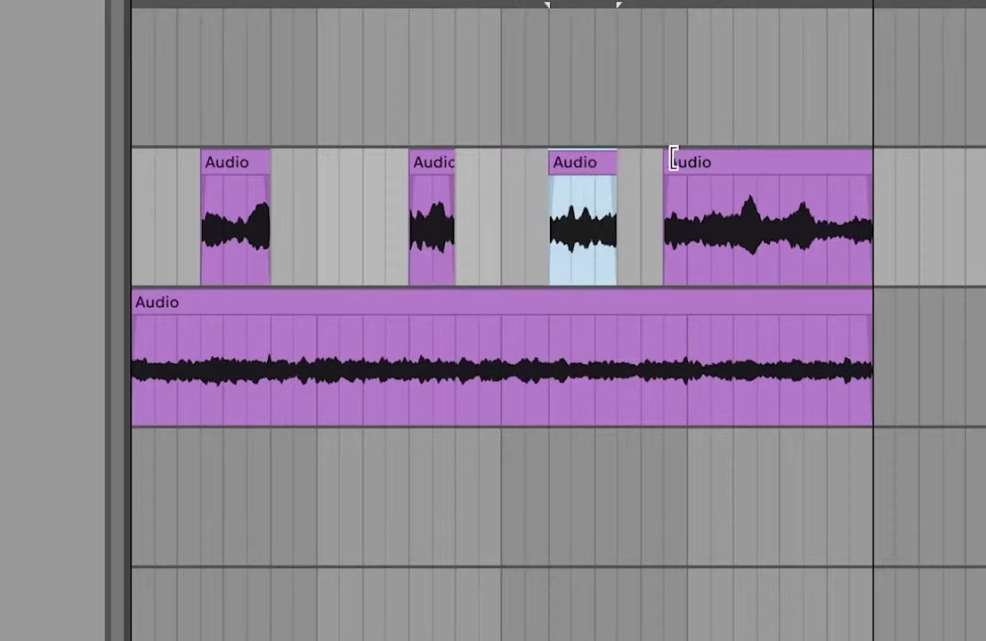
left_click_drag(668, 159, 775, 157)
Duplicate bars 1 to 5 of 2 Audio and 3 Audio directly after the originals.
left_click_drag(839, 159, 121, 311)
key("super+d")
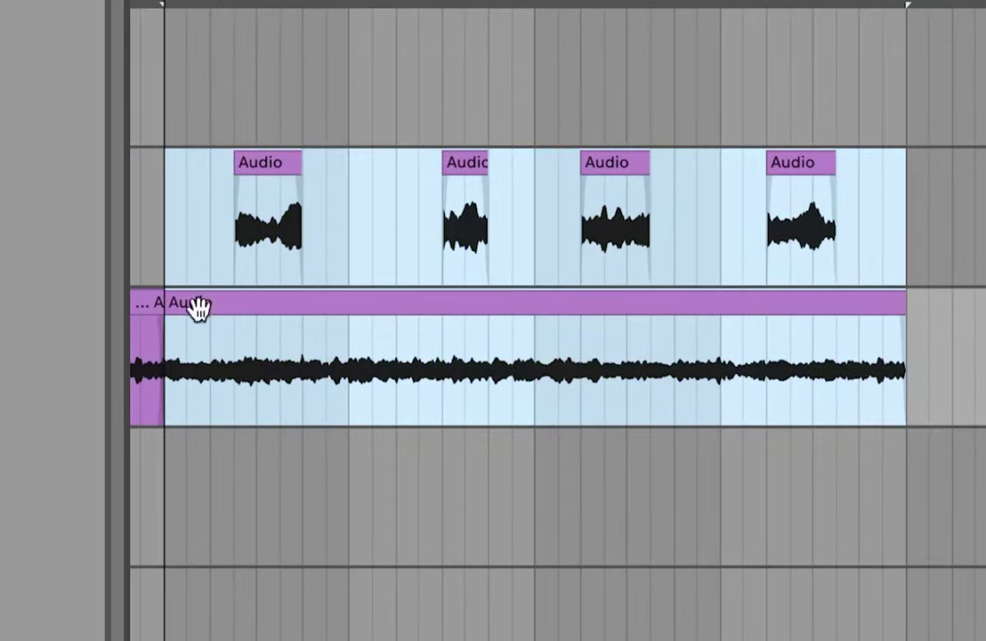
scroll(249, 328, "down", 5)
Shift the four chops in bars 5 to 9 of 2 Audio one beat later.
left_click_drag(227, 239, 517, 238)
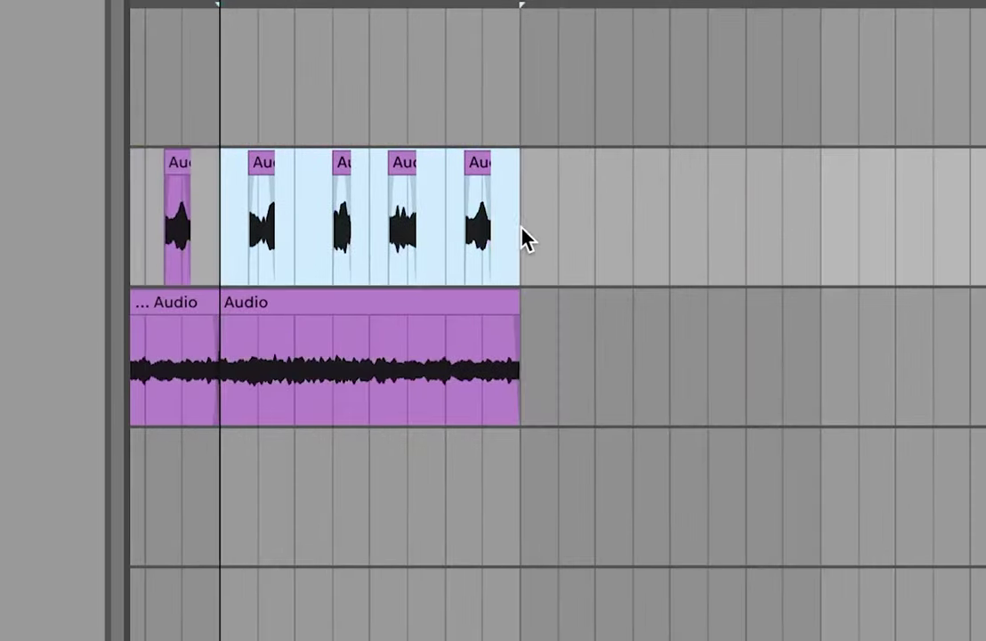
key("z")
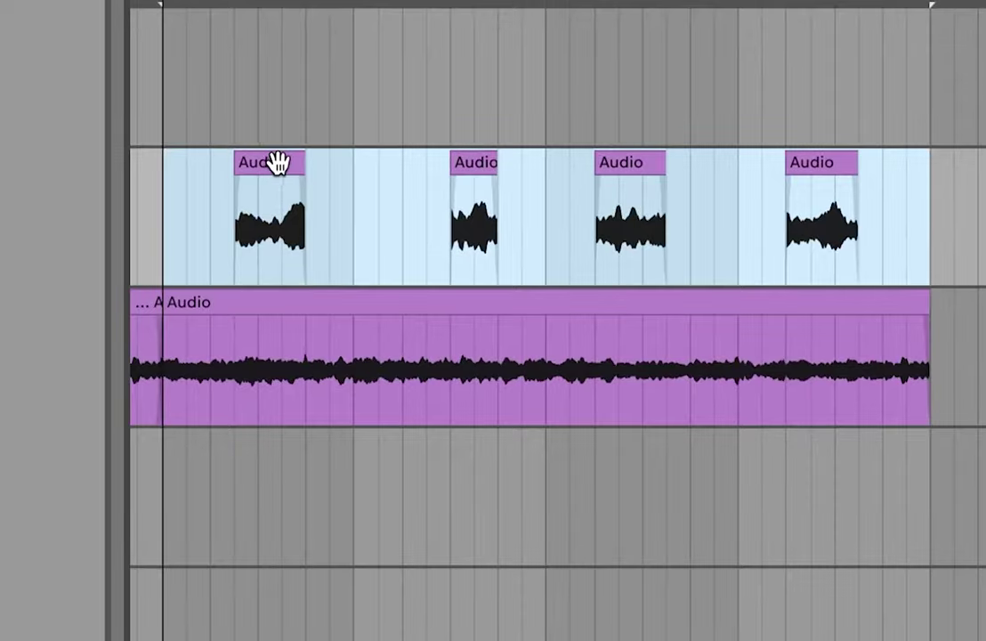
left_click_drag(277, 161, 318, 163)
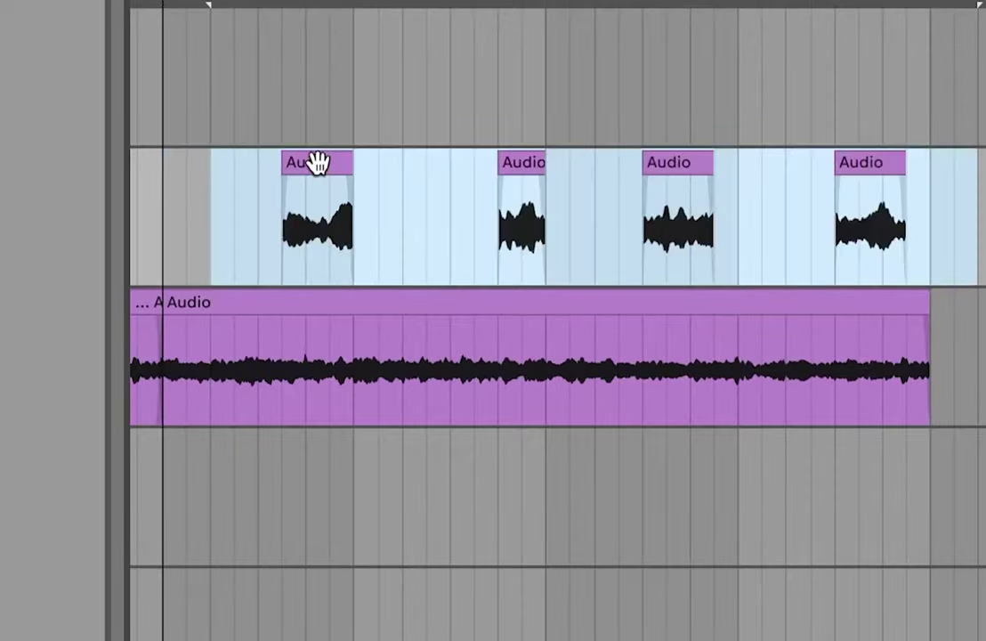
key("x")
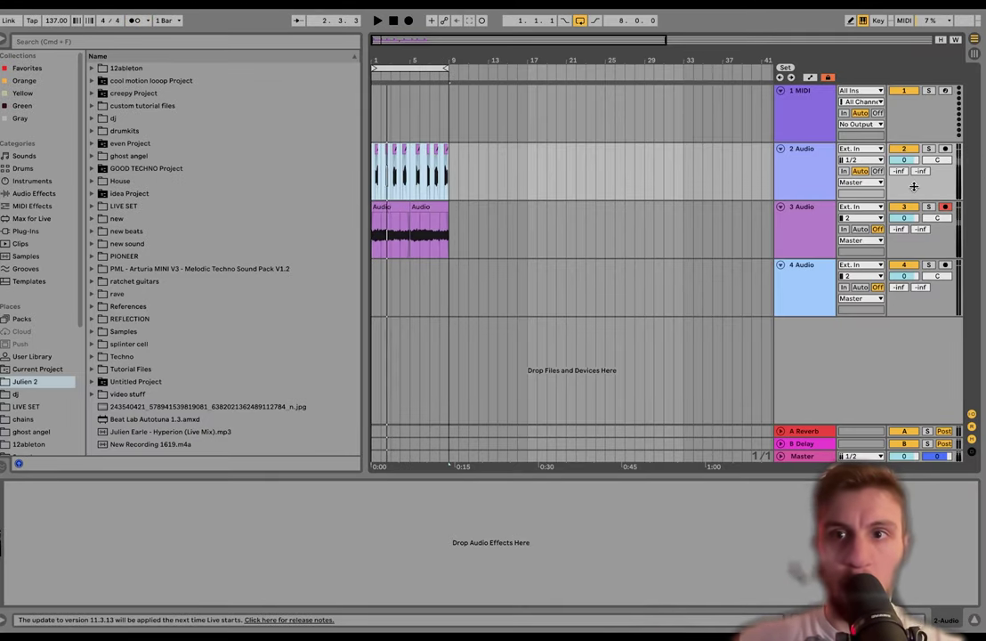
Lower the volume of 2 Audio to -3.8 dB and add a Reverb to it with a 9.81 s decay.
left_click(906, 161)
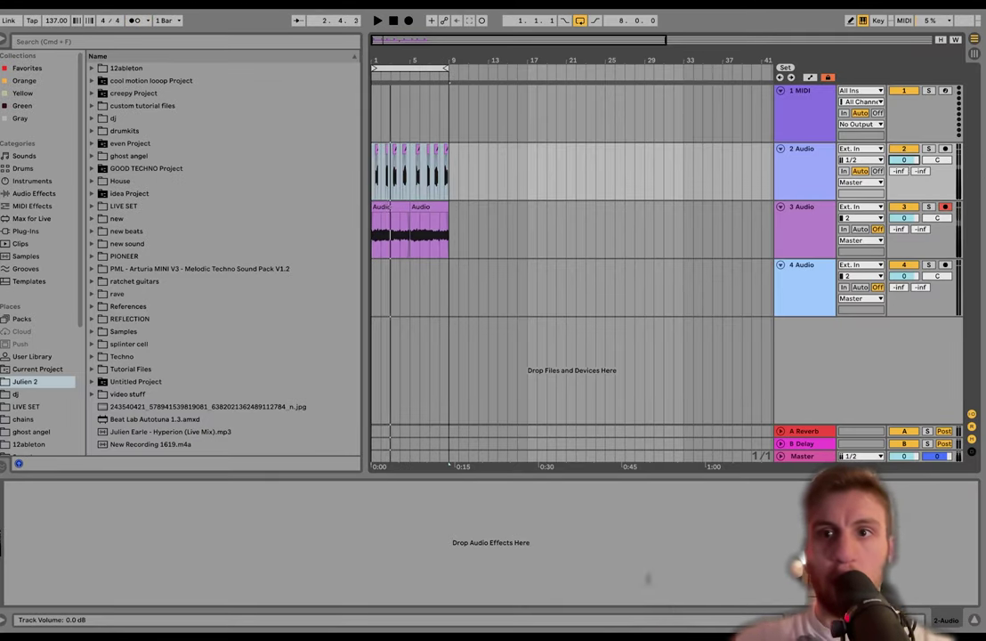
left_click_drag(905, 160, 906, 173)
left_click(812, 223)
left_click(798, 160)
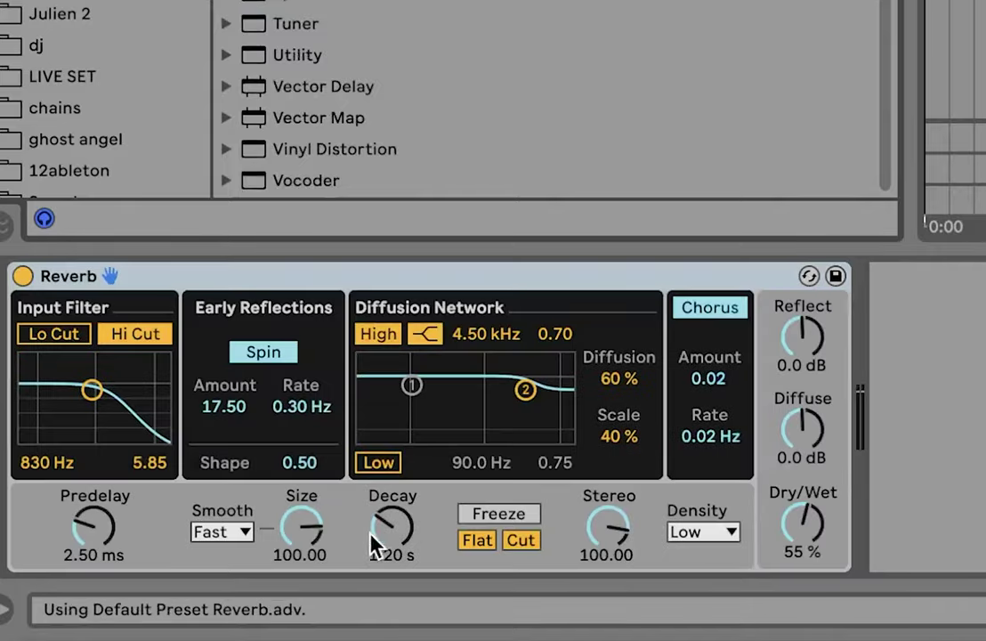
left_click_drag(374, 539, 374, 498)
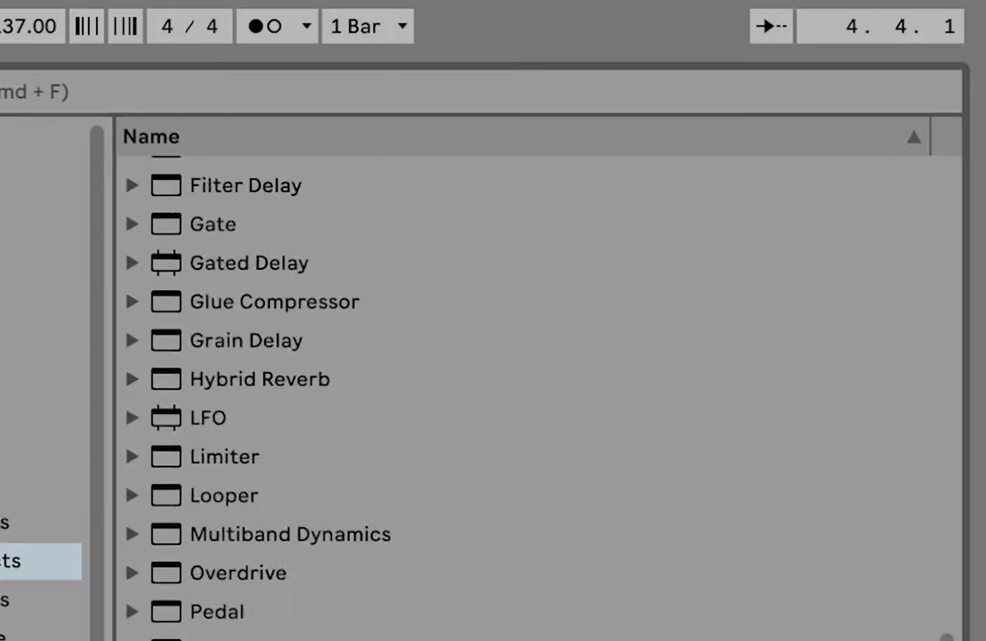
Add an Auto Filter after the Reverb on 2 Audio as a high-pass at 551 Hz with 5.3% resonance.
scroll(252, 330, "up", 7)
left_click(248, 298)
double_click(247, 294)
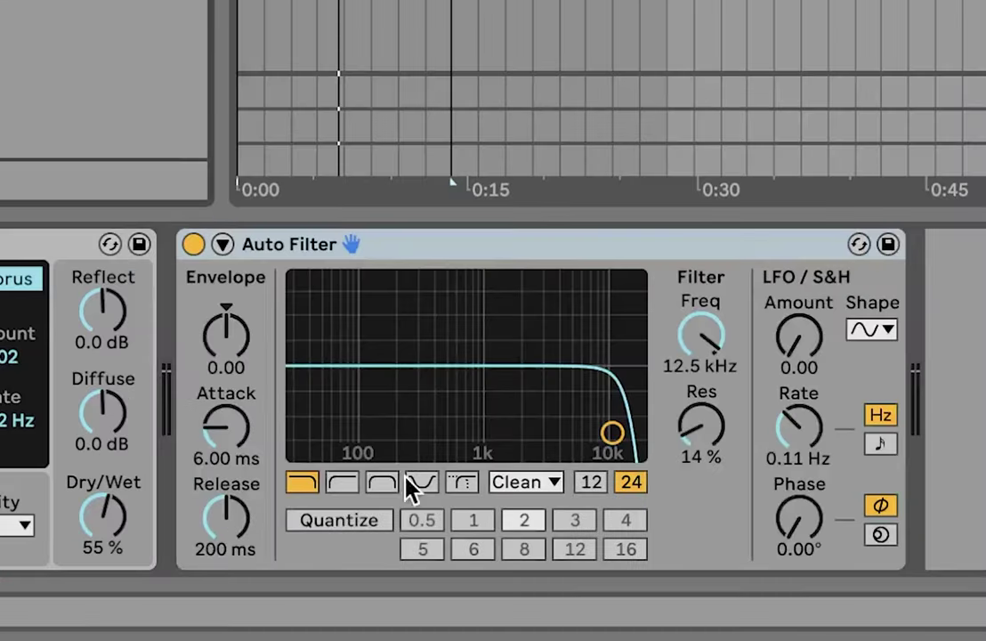
left_click(344, 486)
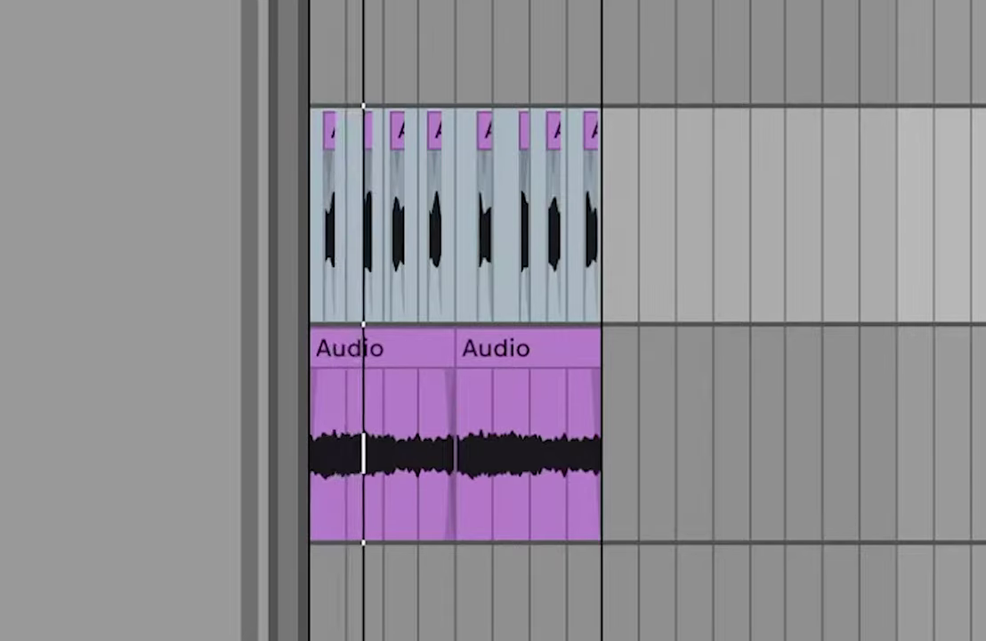
Transpose all the clips on 2 Audio and 3 Audio to -4 semitones.
left_click(792, 434)
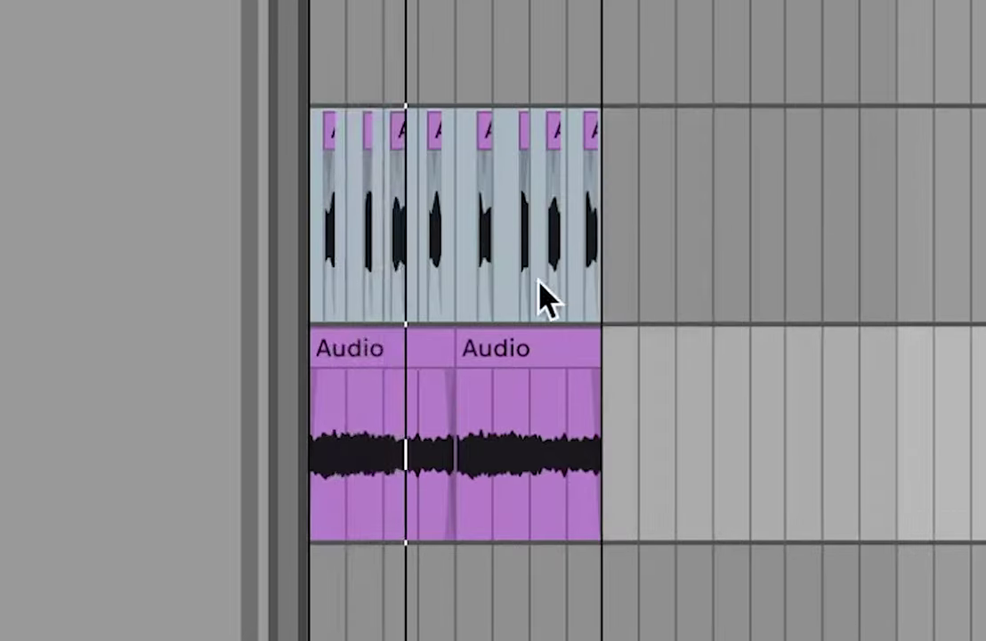
left_click_drag(479, 174, 358, 222)
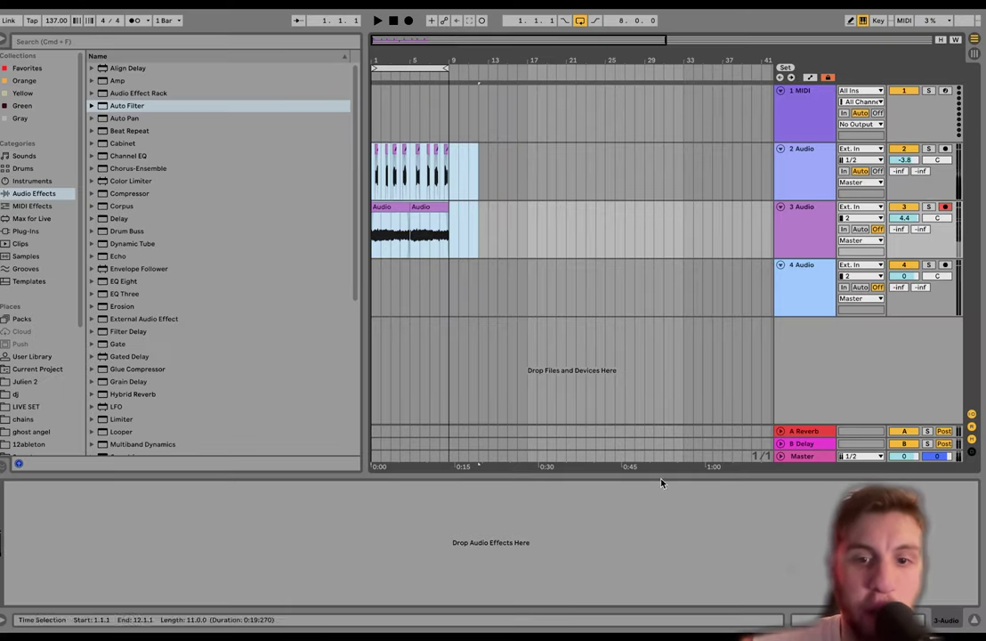
left_click(814, 616)
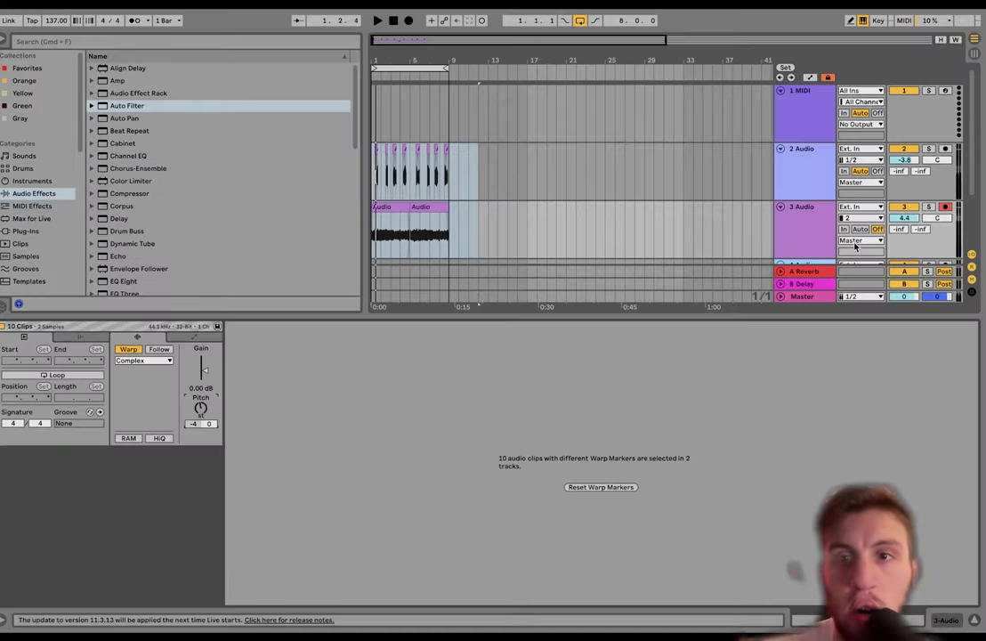
left_click(815, 233)
left_click(804, 180)
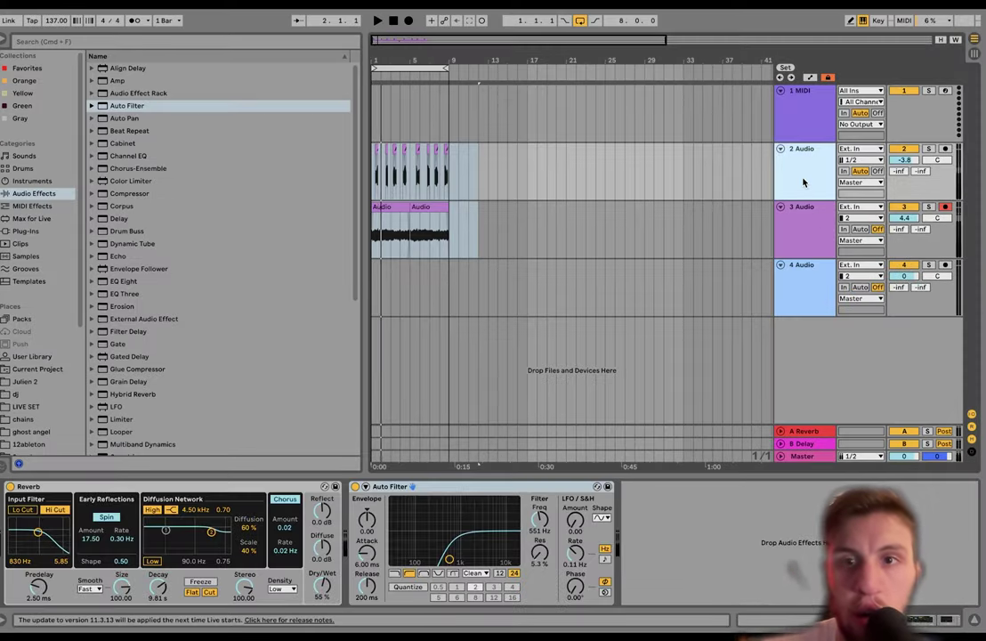
Insert a new MIDI track below 3 Audio and load a Wavetable instrument on it.
left_click(805, 223)
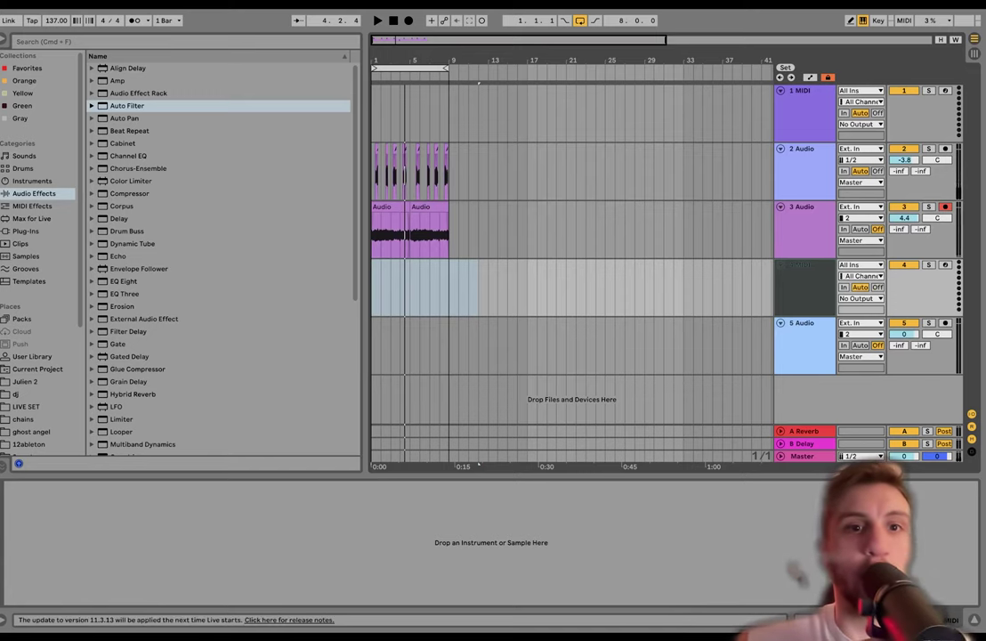
key("super+d")
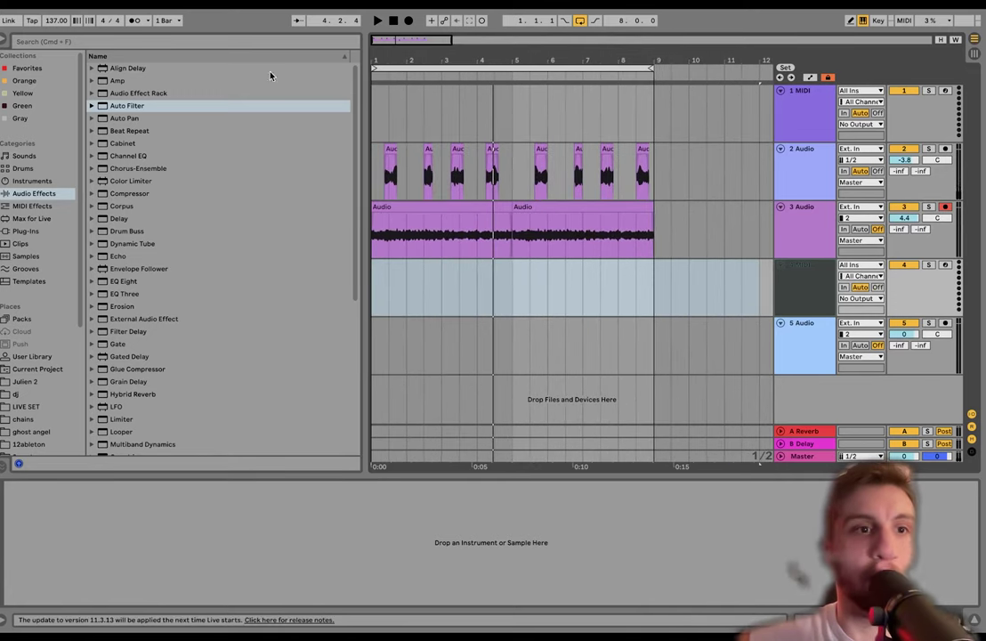
left_click(24, 181)
left_click(133, 308)
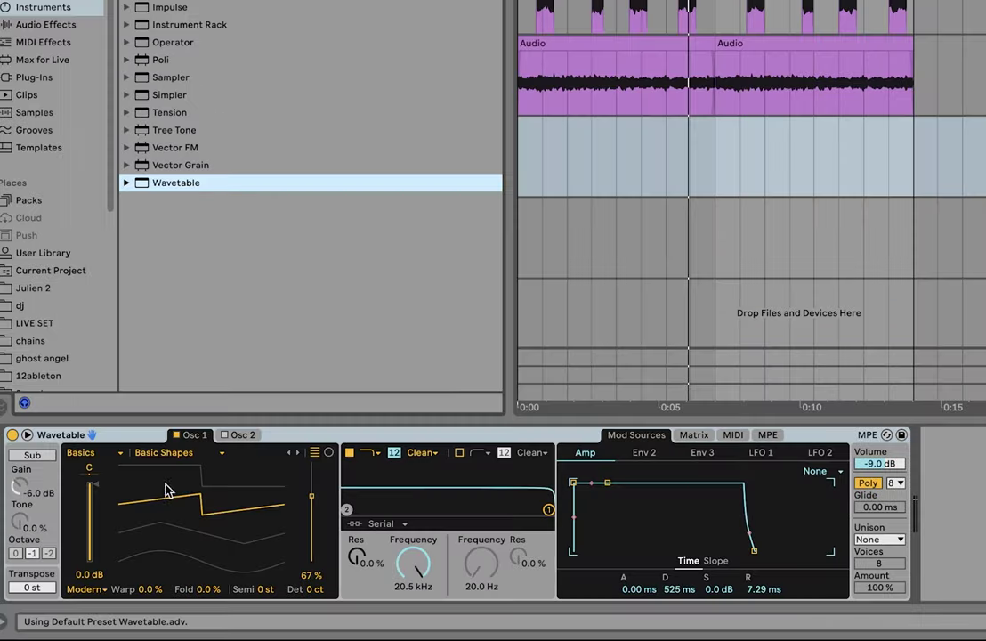
Shape Wavetable with Osc 2 on at 65% position and 22 ct detune, a 606 Hz filter at 26% resonance, and Classic unison at 73%.
left_click(240, 435)
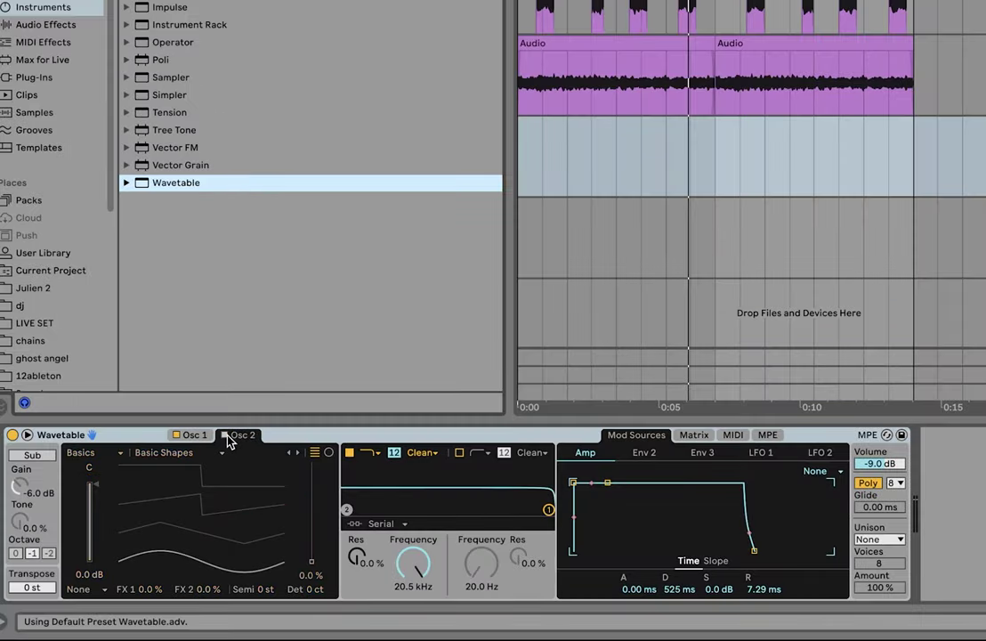
left_click(225, 436)
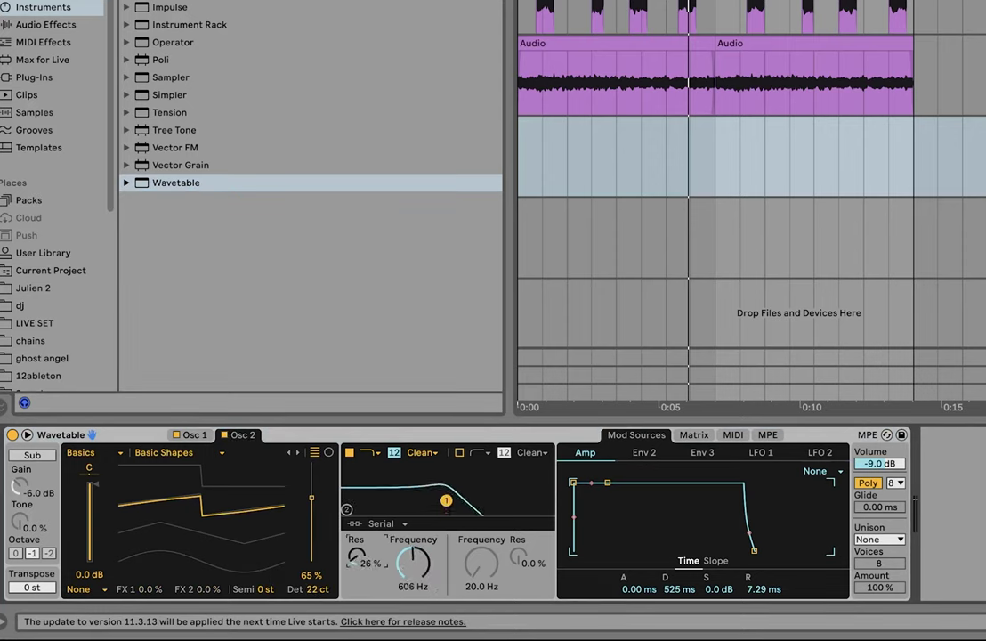
left_click(894, 540)
left_click(879, 456)
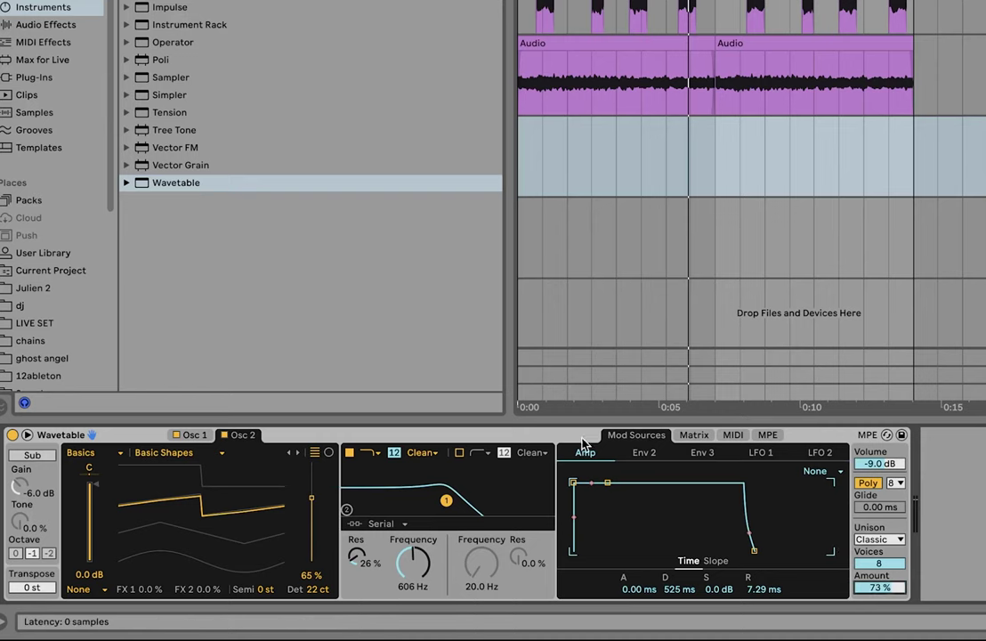
Group Wavetable into an Instrument Rack, duplicate its chain and set the duplicate's unison to None.
left_click(570, 442)
key("ctrl+g")
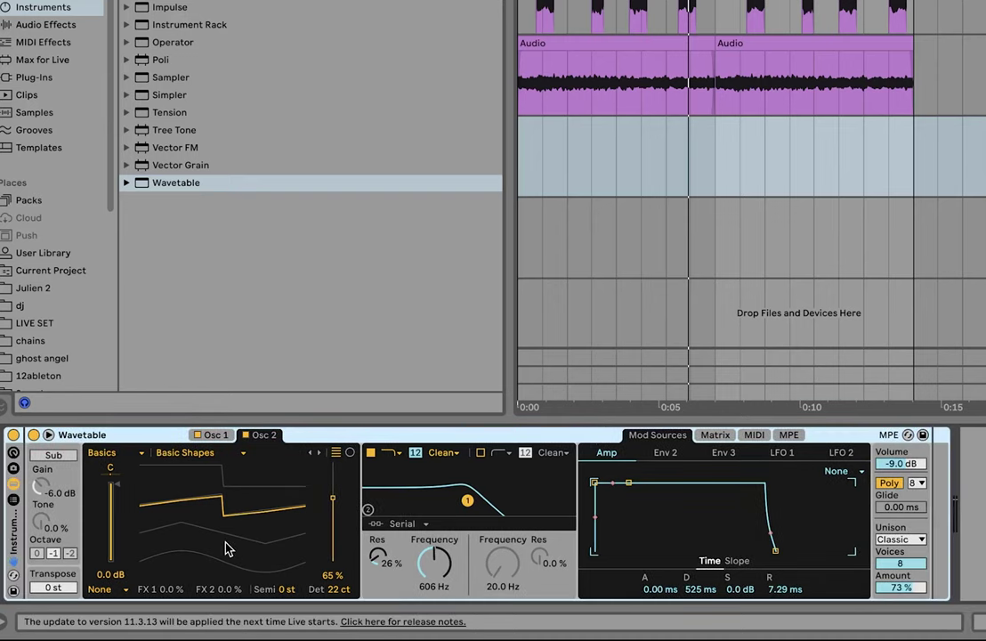
left_click(14, 500)
left_click(63, 513)
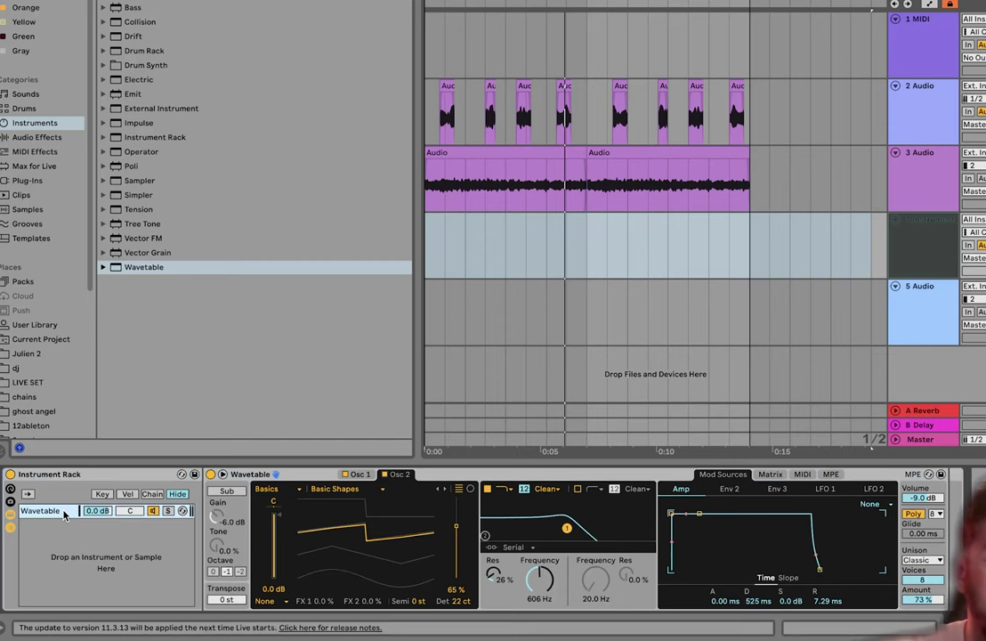
key("ctrl+d")
left_click(923, 559)
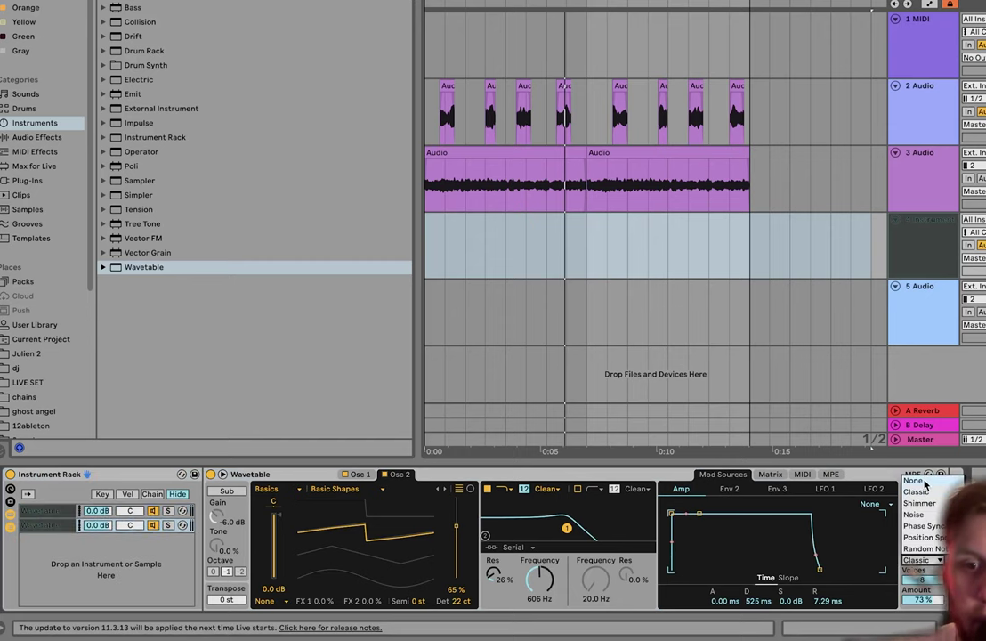
left_click(924, 481)
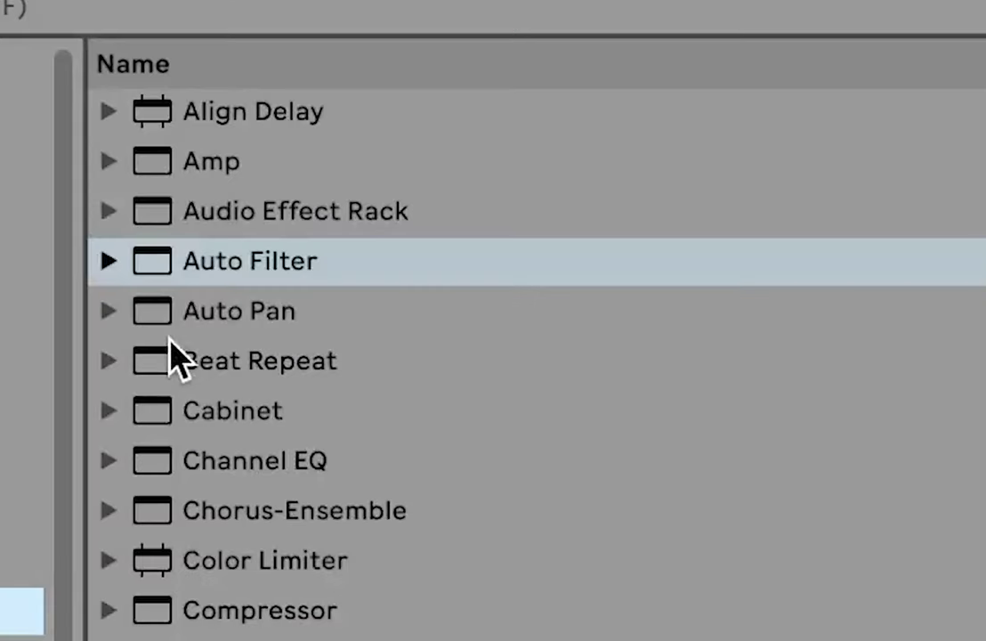
Add an Amp after the Instrument Rack with Dry/Wet at 21.4% and Dual output.
left_click(225, 170)
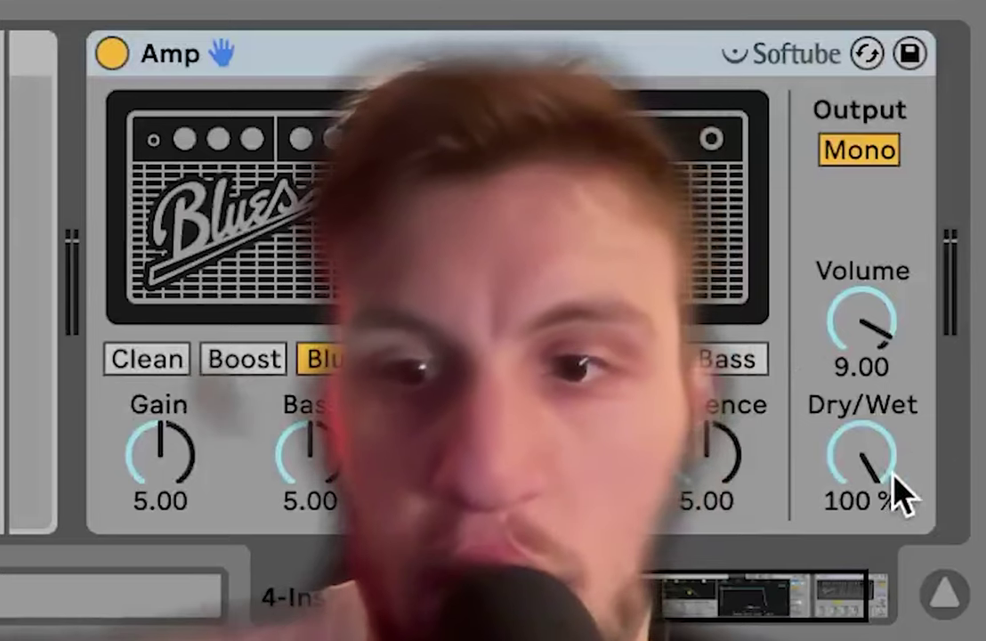
left_click_drag(892, 489, 872, 480)
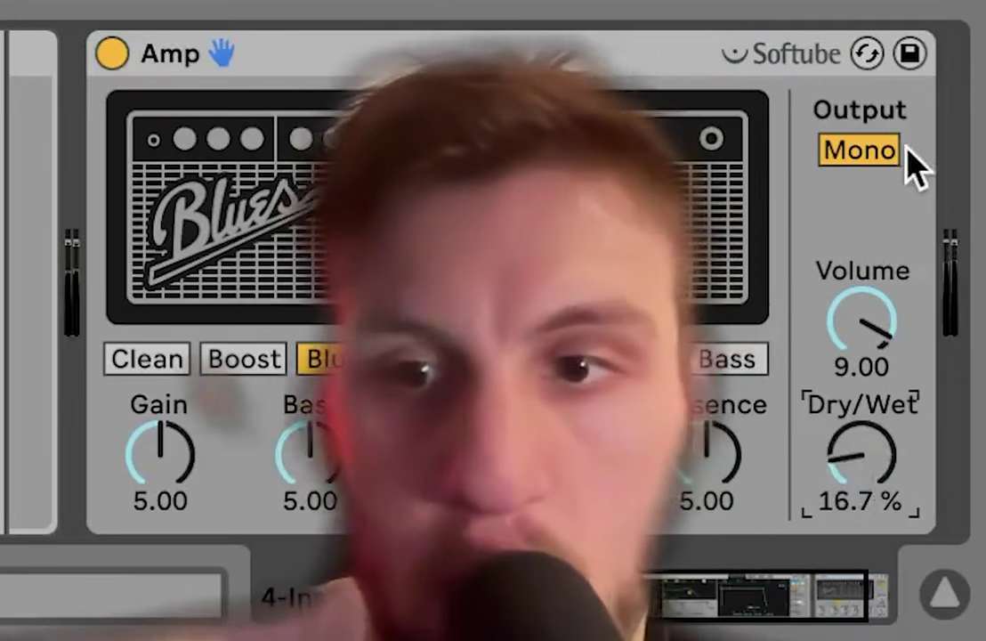
left_click(877, 150)
scroll(871, 459, "up", 2)
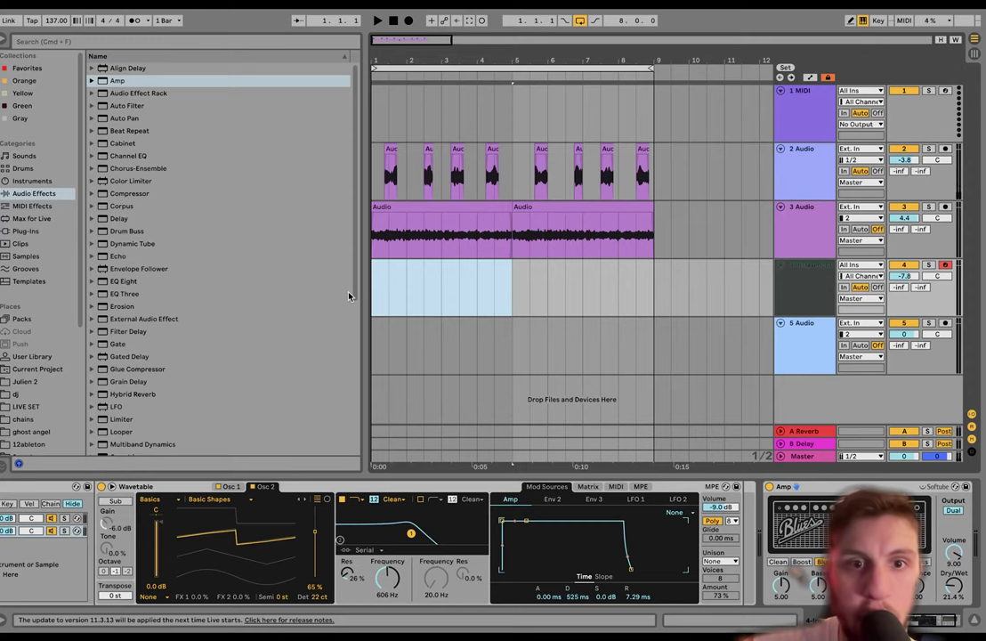
Create a four-bar MIDI clip at bar 1 of the Wavetable track with F0 at 1, G0 at 1.3 and G#0 at 1.4.
key("super+shift+m")
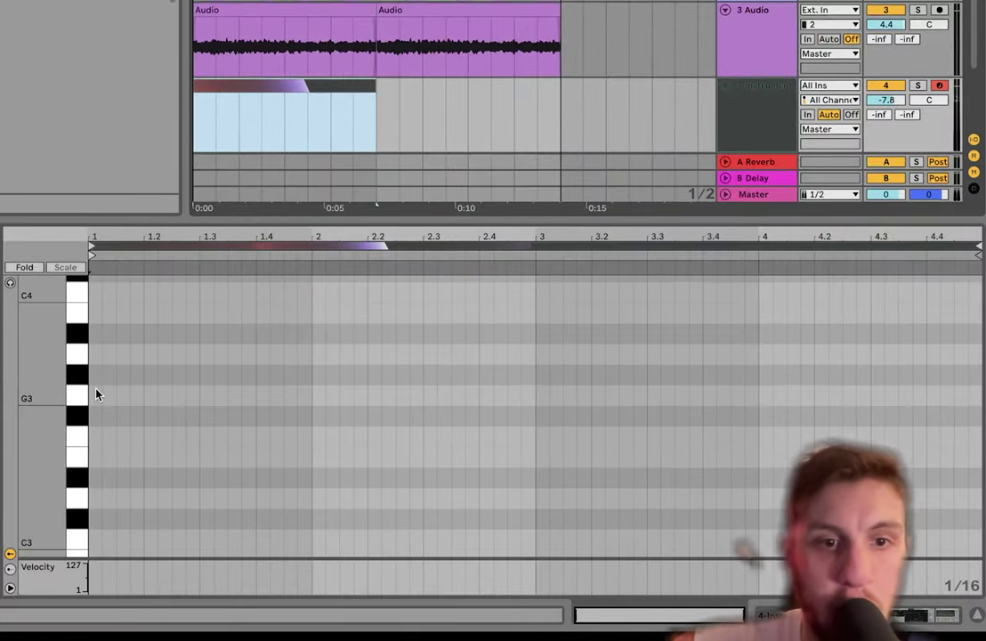
scroll(296, 450, "down", 3)
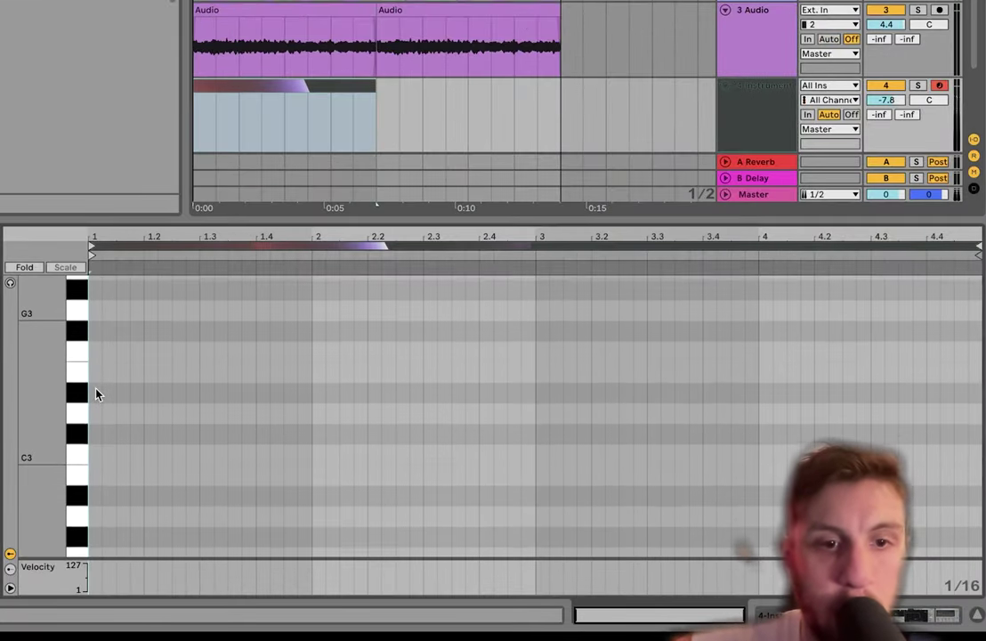
scroll(96, 396, "down", 6)
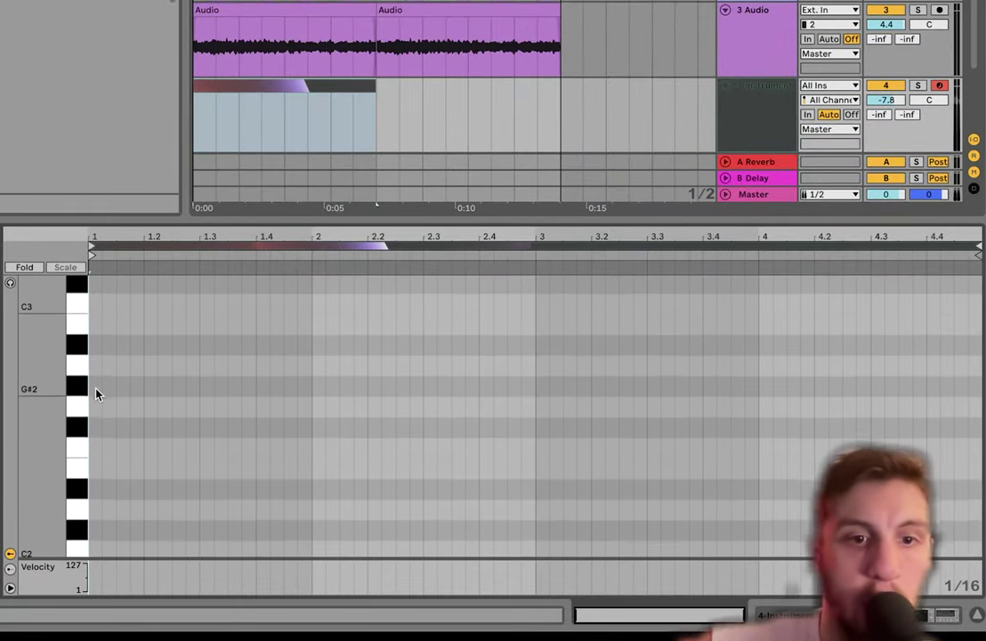
scroll(96, 395, "down", 3)
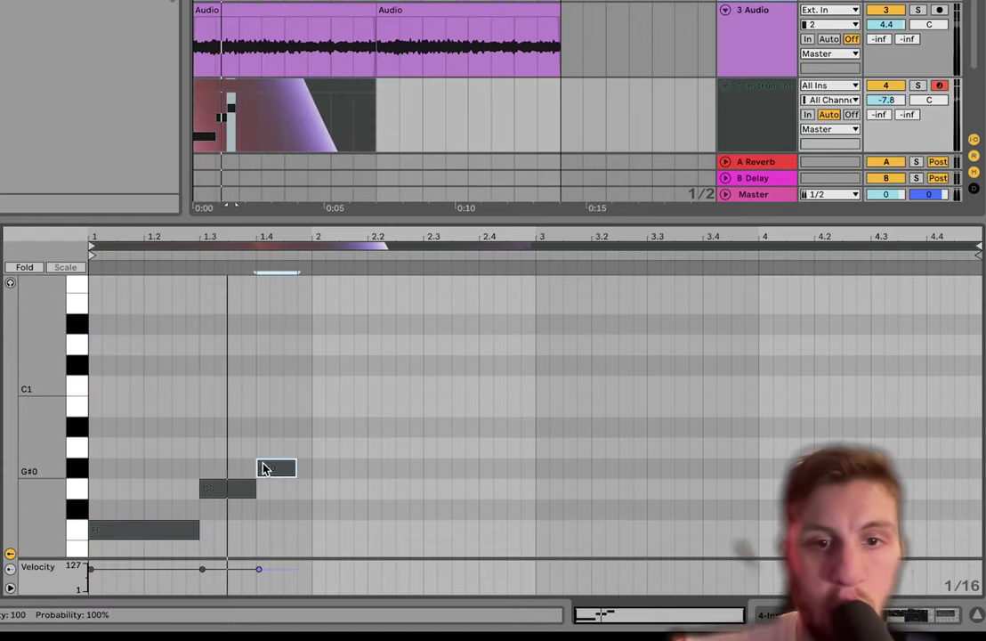
Lengthen the G#0 note starting at 1.4 so it ends at bar 3.
key("shift+Right")
key("shift+Right")
key("shift+Right")
key("shift+Right")
key("shift+Right")
key("shift+Right")
key("shift+Right")
key("shift+Right")
key("shift+Right")
key("shift+Right")
key("shift+Right")
key("shift+Right")
key("shift+Right")
key("shift+Right")
key("shift+Right")
key("shift+Right")
key("shift+Right")
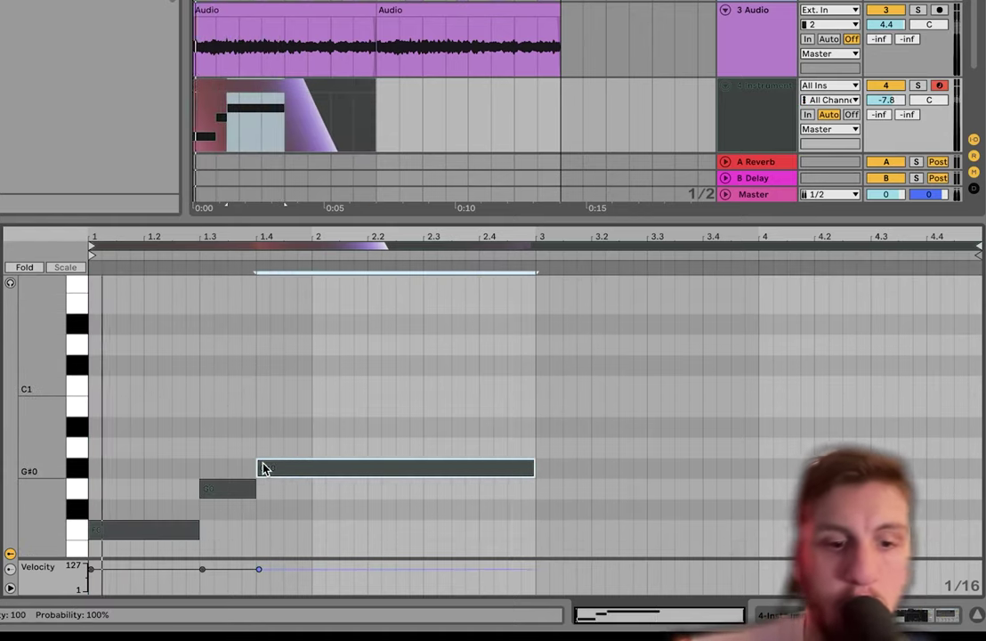
Duplicate the long G#0 note to bar 3 and move the copy down seven semitones to C#0.
key("ctrl+d")
key("Down")
key("Down")
key("Down")
key("Down")
key("Down")
key("Down")
key("Down")
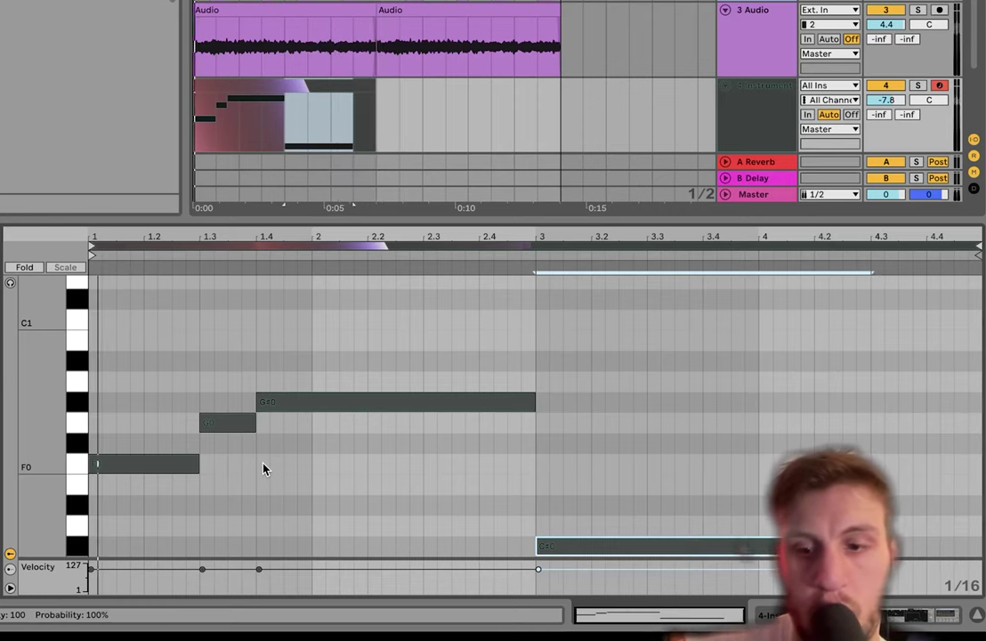
Lengthen the C#0 note at bar 3 to the end of the four-bar clip.
key("shift+Right")
key("shift+Right")
key("shift+Right")
key("shift+Right")
key("shift+Right")
key("shift+Right")
key("shift+Right")
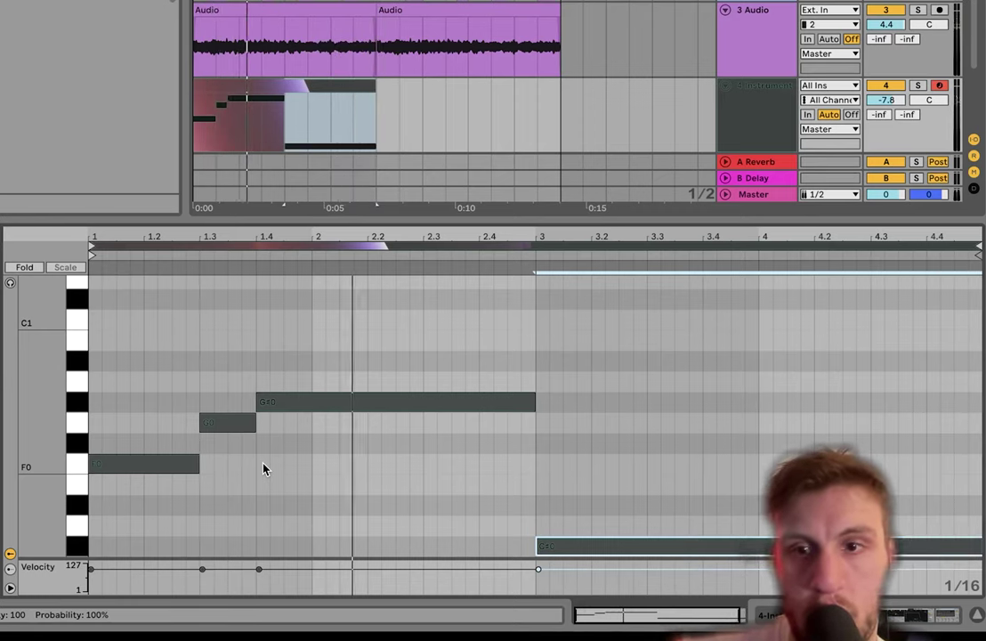
Lower the bar 3 note to C0 and make it span from 3 to about 3.4.
key("Down")
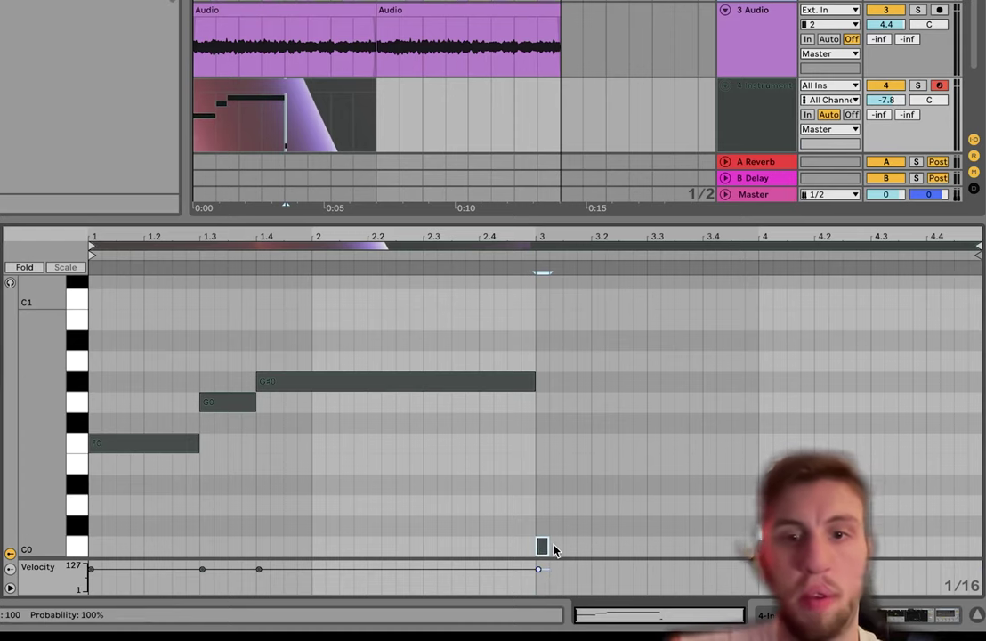
left_click_drag(542, 545, 703, 545)
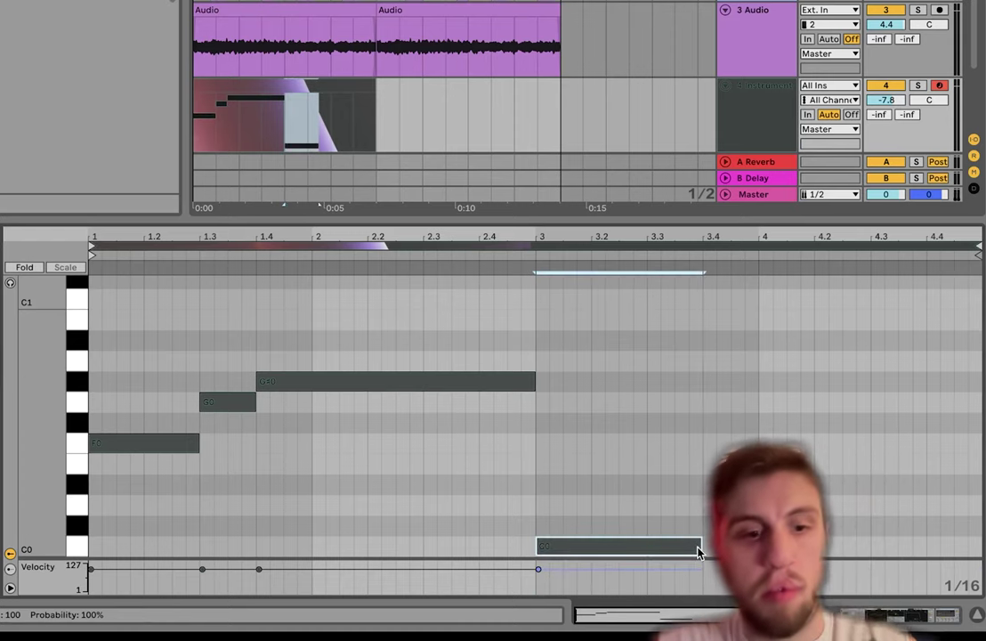
Duplicate the bar 3 C0 bass note to 3.4, raise the copy to C#0 and lengthen it towards the clip's end.
key("ctrl+d")
key("Up")
key("shift+Right")
key("shift+Right")
key("shift+Right")
key("shift+Right")
key("shift+Right")
key("shift+Right")
key("shift+Right")
key("shift+Right")
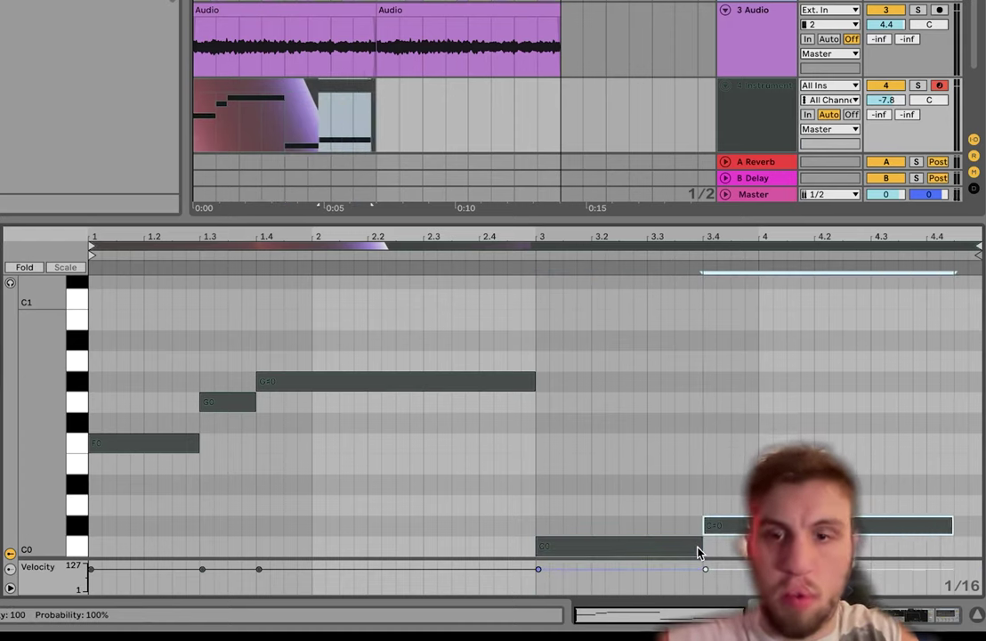
Duplicate the four-bar bass clip and repitch the copy's five notes to A#-1, C0, C#0, D#0 and F0.
left_click(247, 87)
key("ctrl+d")
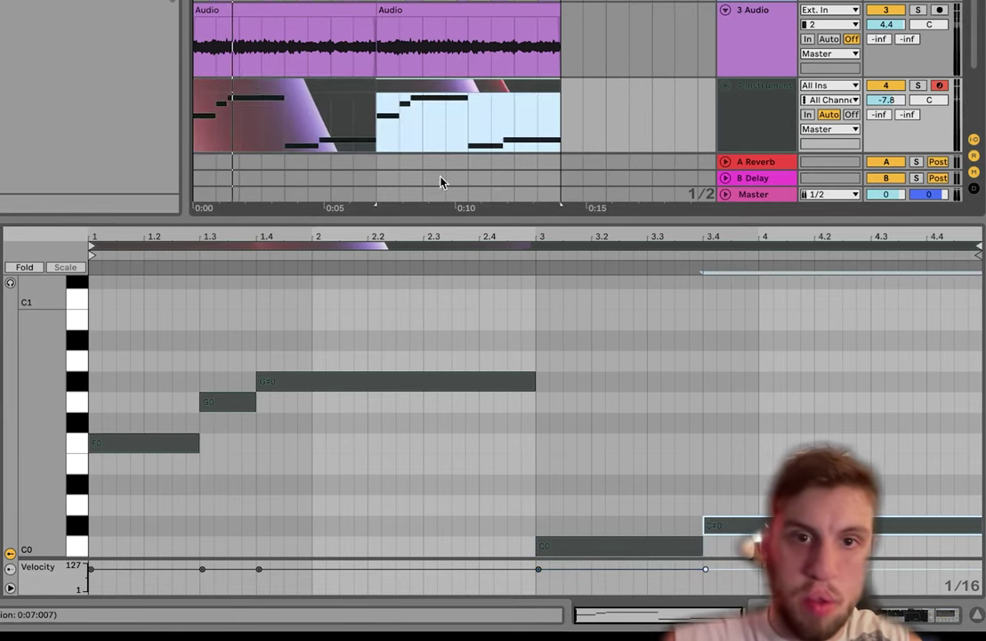
left_click_drag(132, 447, 138, 553)
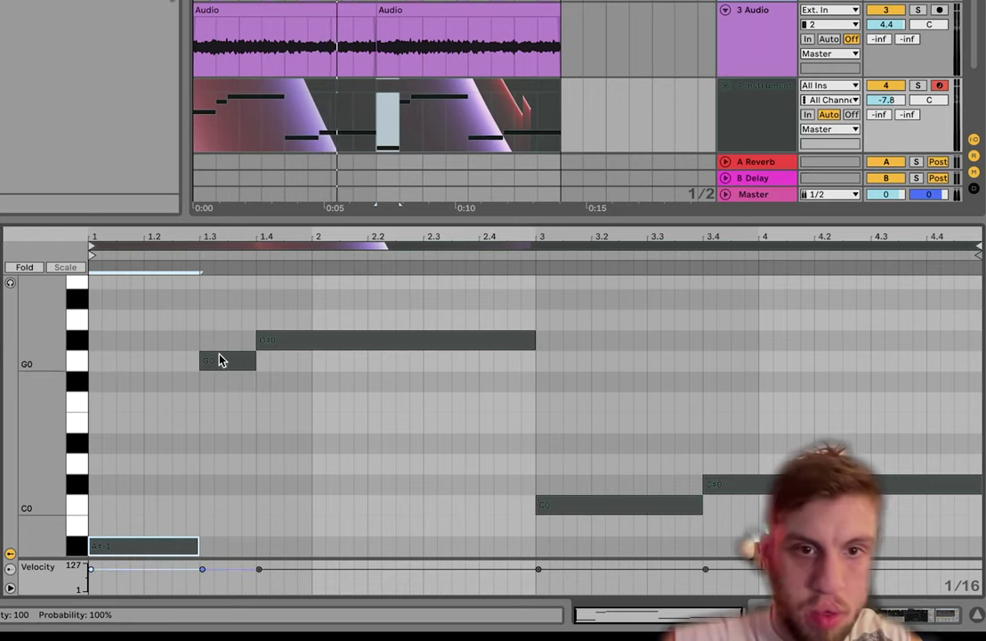
left_click_drag(220, 359, 220, 505)
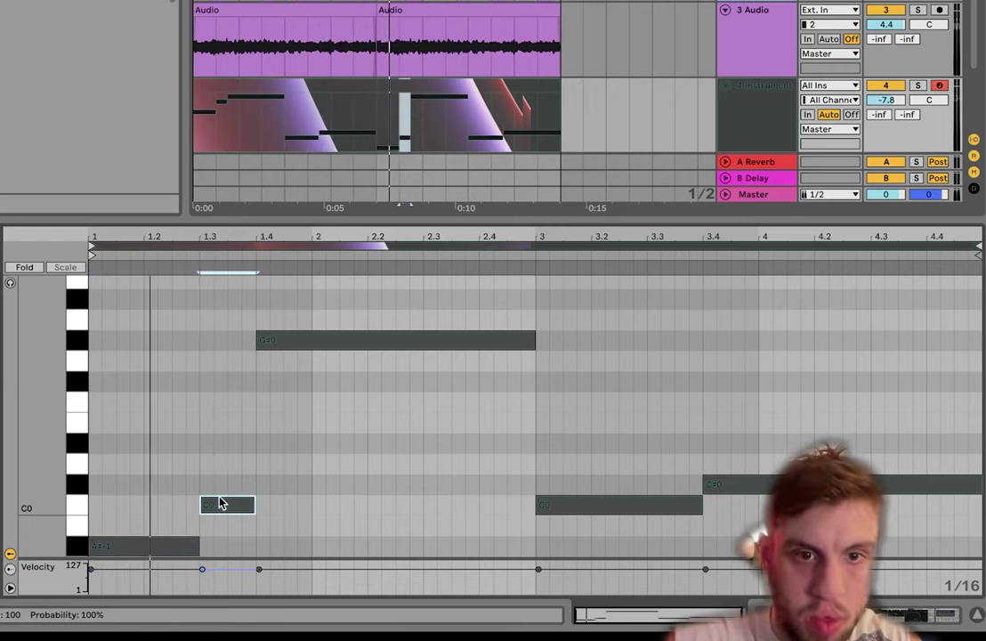
left_click_drag(308, 341, 306, 480)
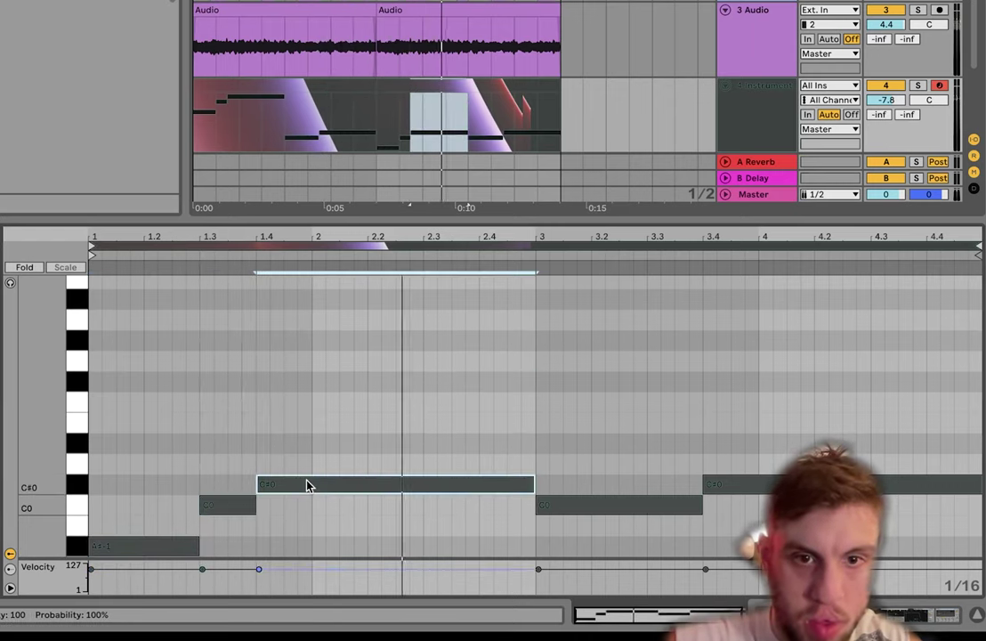
left_click_drag(581, 504, 580, 440)
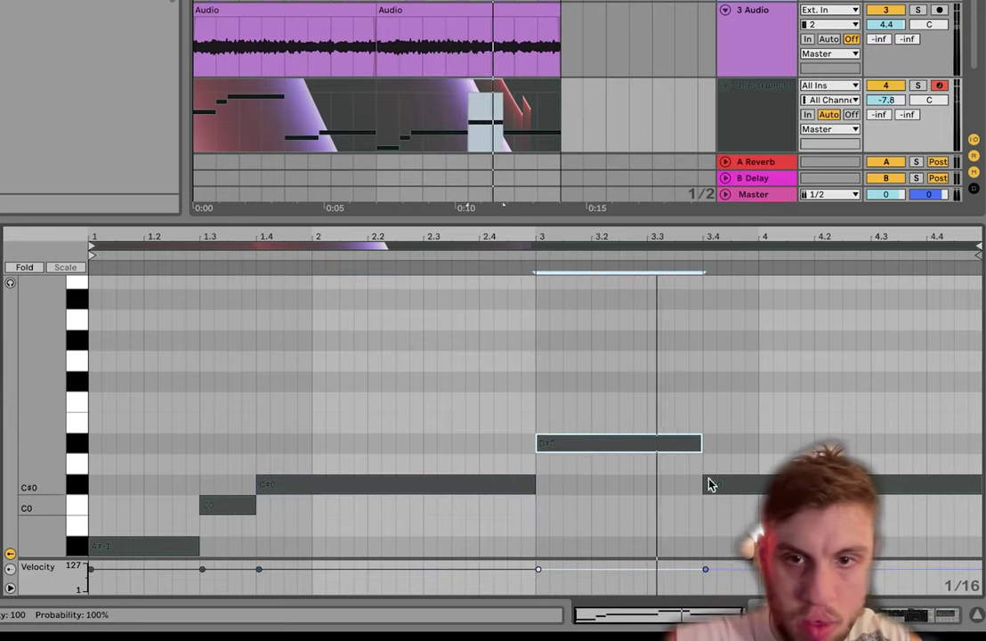
left_click_drag(709, 480, 723, 409)
Consolidate the two adjoining bass clips into one eight-bar clip.
left_click(456, 85)
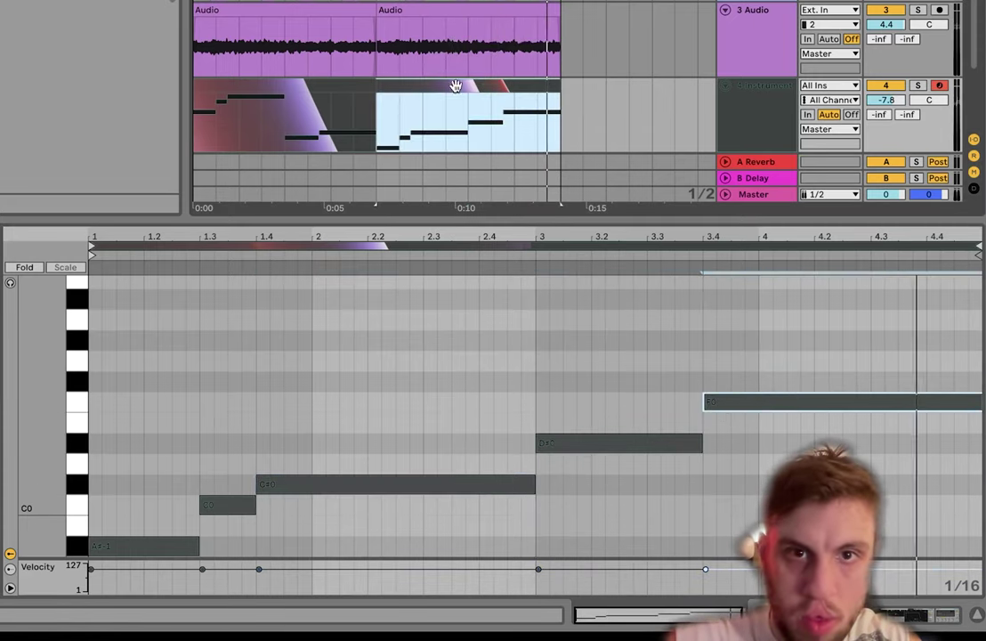
left_click(347, 86, "shift")
key("super+j")
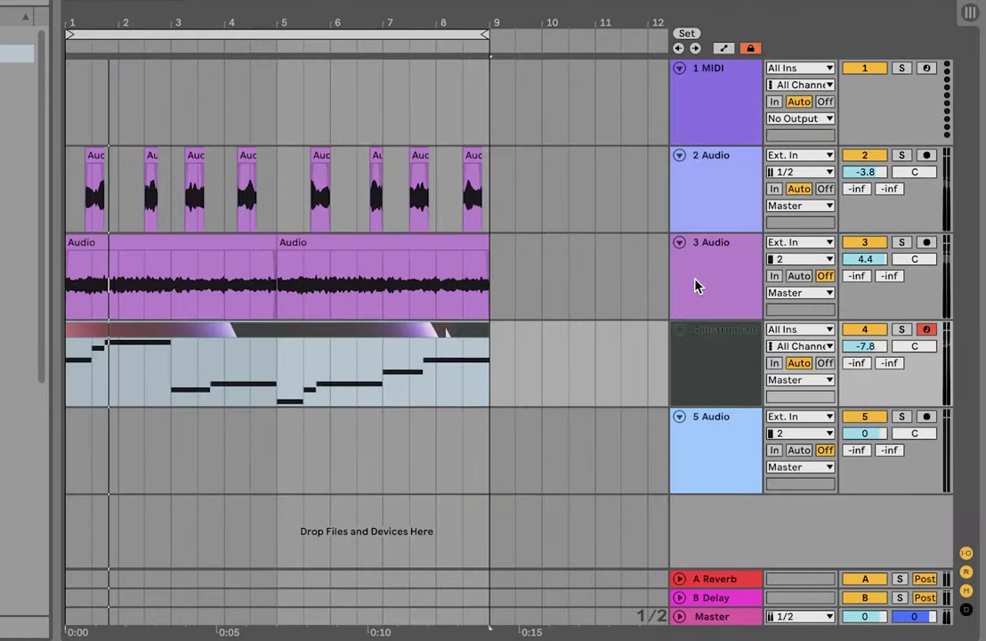
Raise the bass track's level to -6.8 dB and the track 3 audio level to 6.0 dB.
left_click_drag(868, 337, 868, 327)
left_click_drag(866, 259, 865, 250)
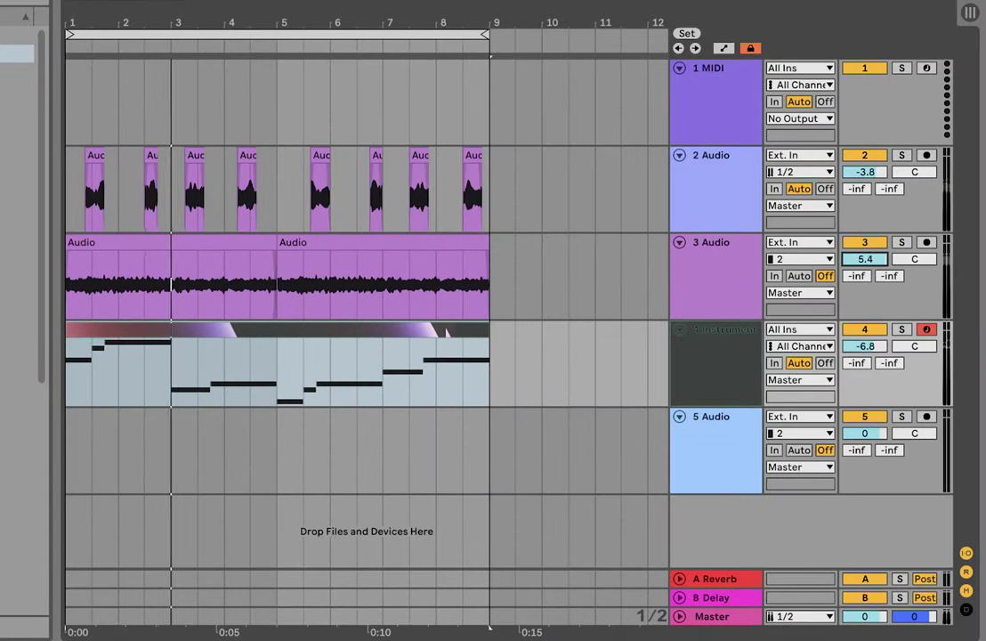
left_click(737, 261)
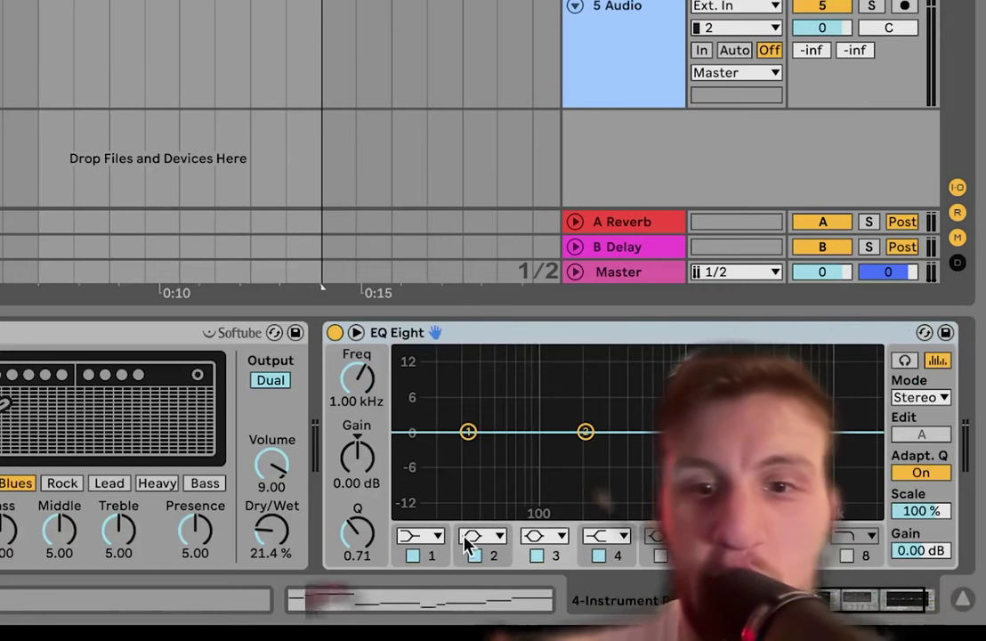
Set the first EQ Eight band on the bass track to a x4 low cut at 30 Hz and enable Bass Mono in Utility.
left_click(422, 532)
left_click(410, 379)
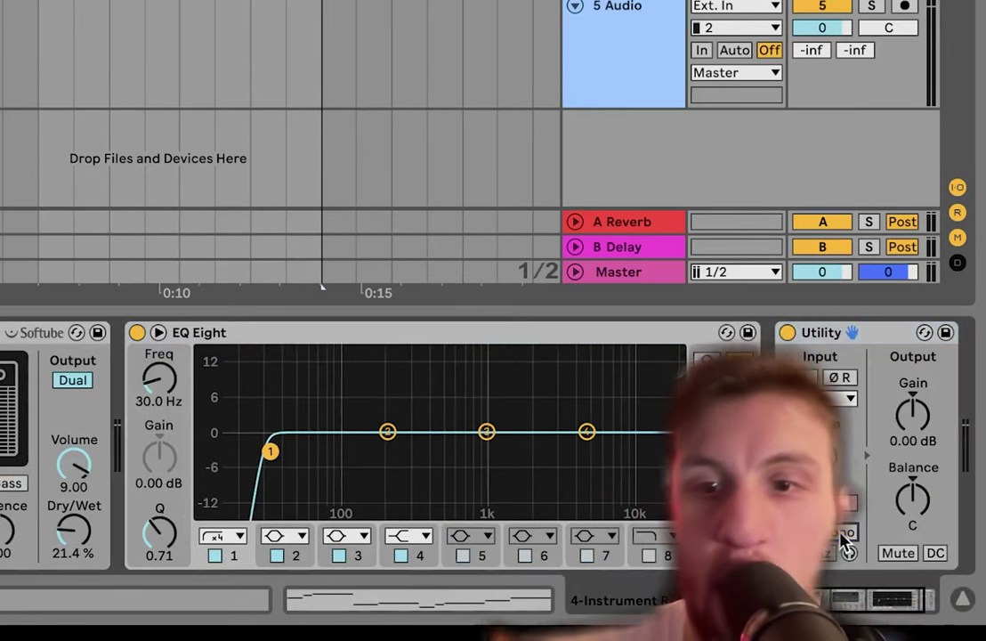
left_click(841, 534)
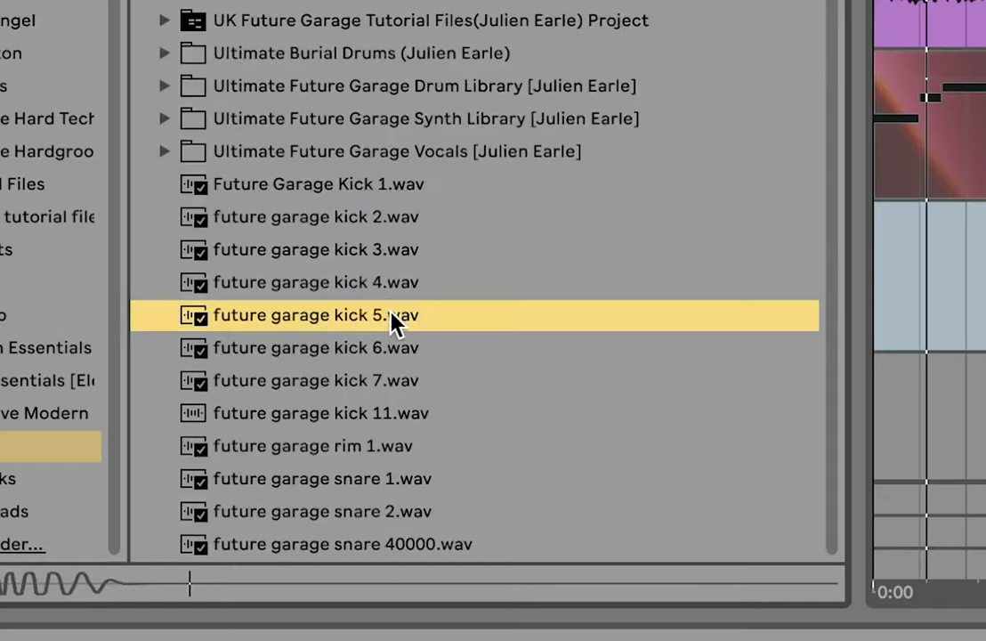
Audition the future garage kicks and load future garage kick 3.wav into Simpler on the track below the bass.
key("Up")
key("Up")
key("Down")
key("Up")
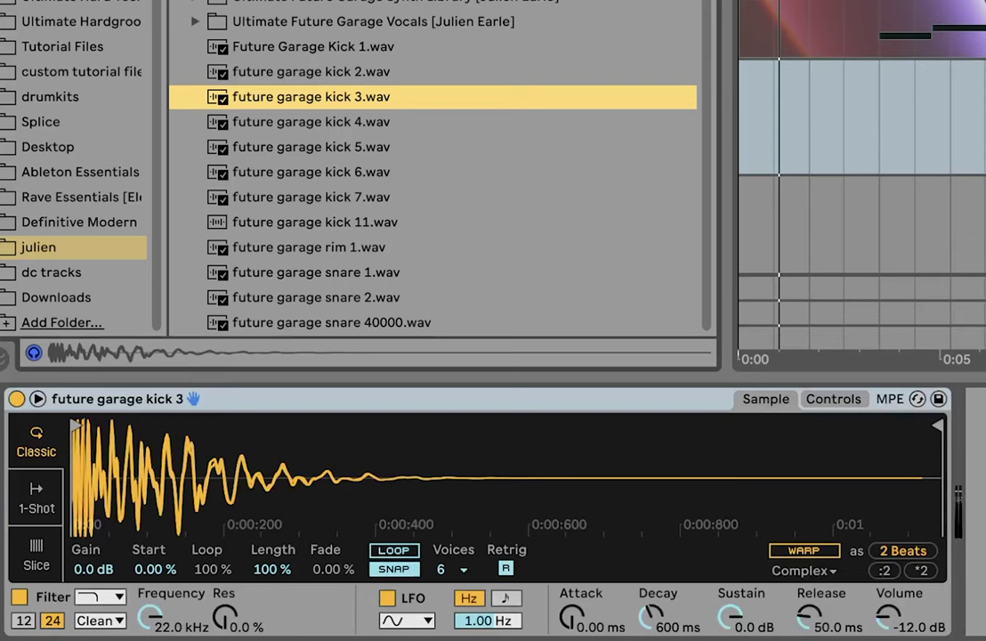
left_click(829, 434)
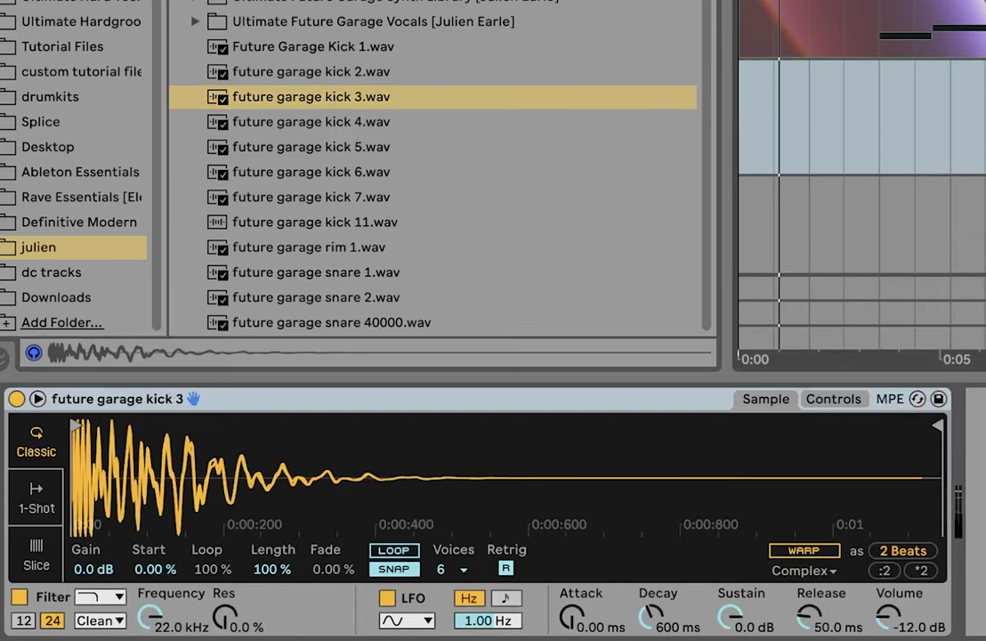
Replace the loaded kick sample with future garage kick 2.wav.
left_click(340, 79)
key("Up")
key("Down")
key("Return")
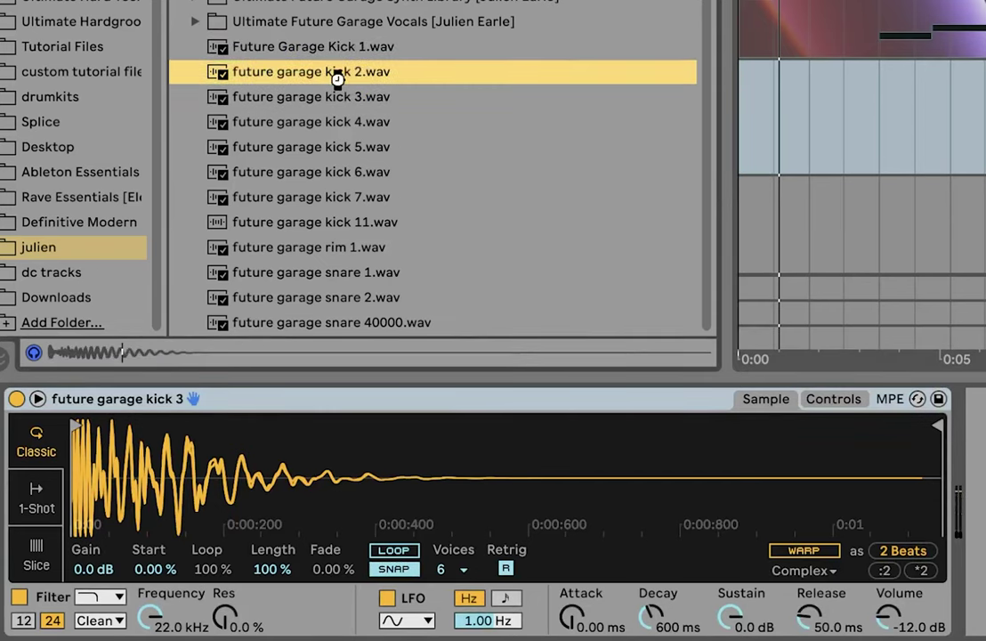
Audition the remaining future garage kicks and load future garage kick 11.wav onto the kick track.
key("Up")
key("Down")
key("Down")
key("Down")
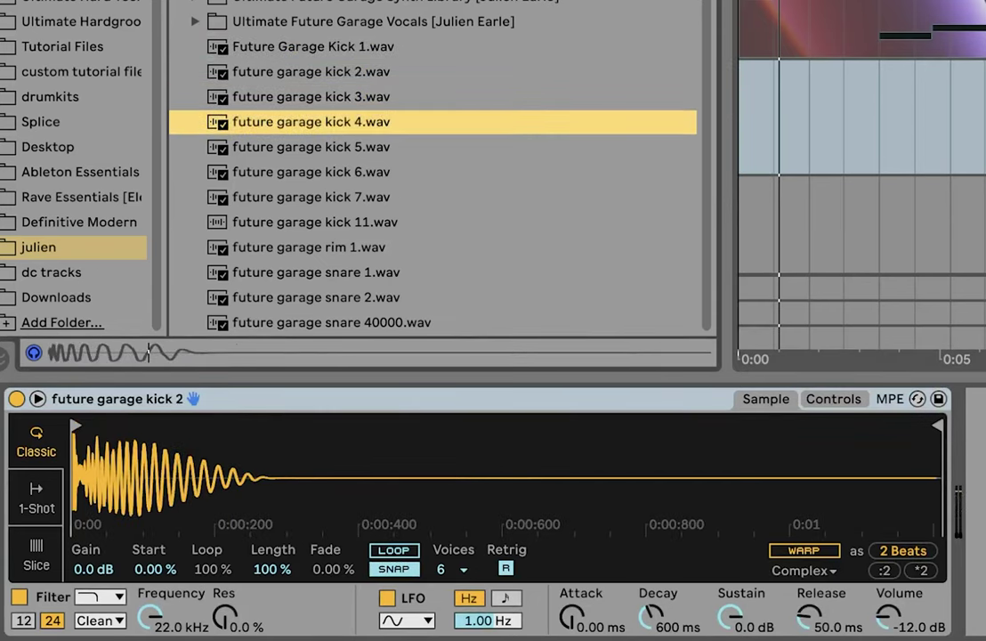
key("Down")
key("Down")
key("Down")
key("Up")
key("Down")
key("Down")
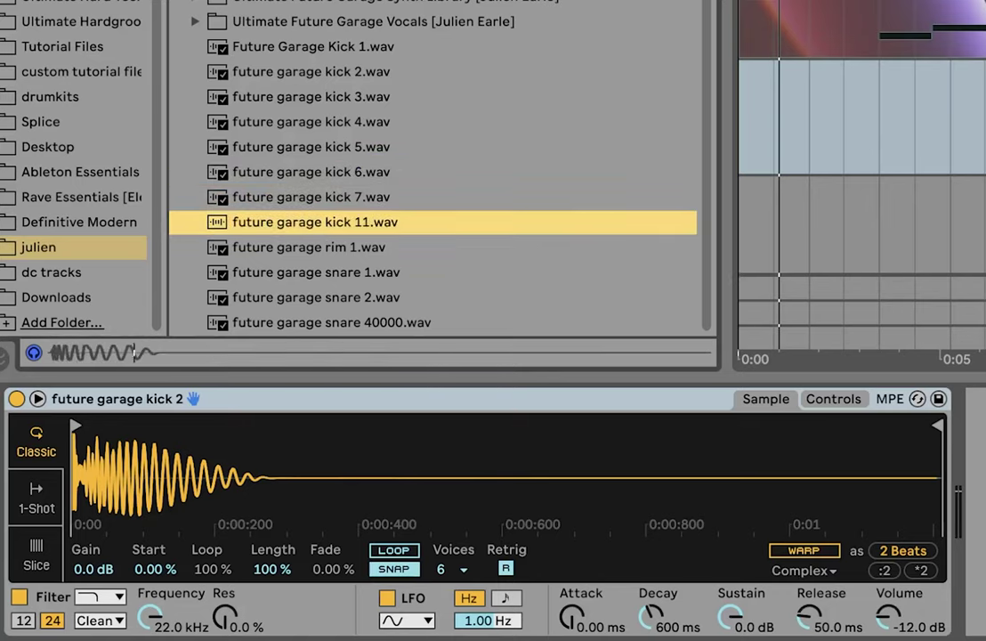
key("Return")
Insert an eight-bar MIDI clip on the kick track and place a C3 note just over half a bar long at its start.
left_click_drag(905, 394, 103, 424)
key("super+shift+m")
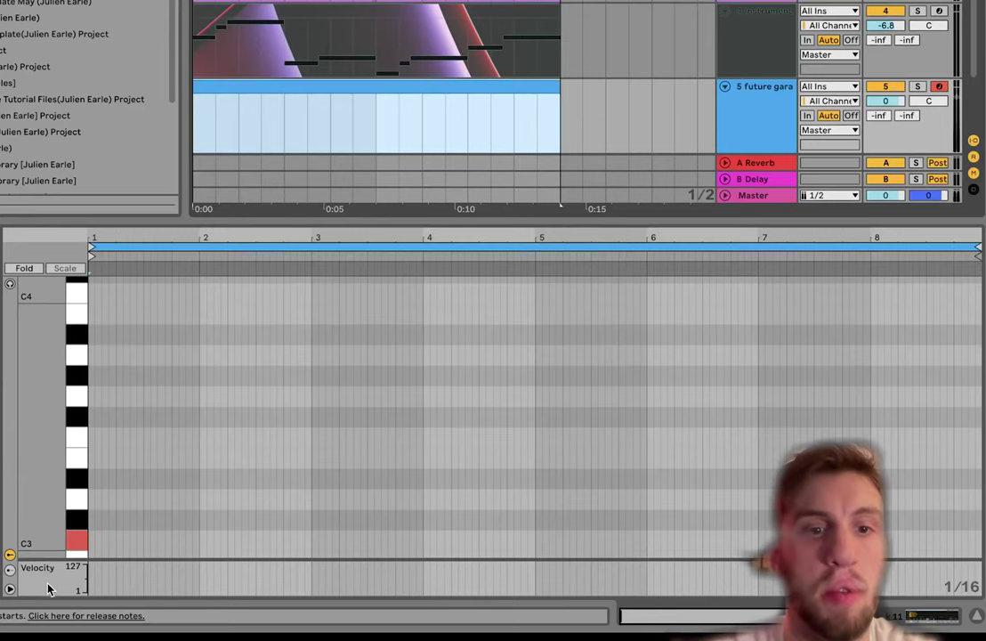
double_click(90, 546)
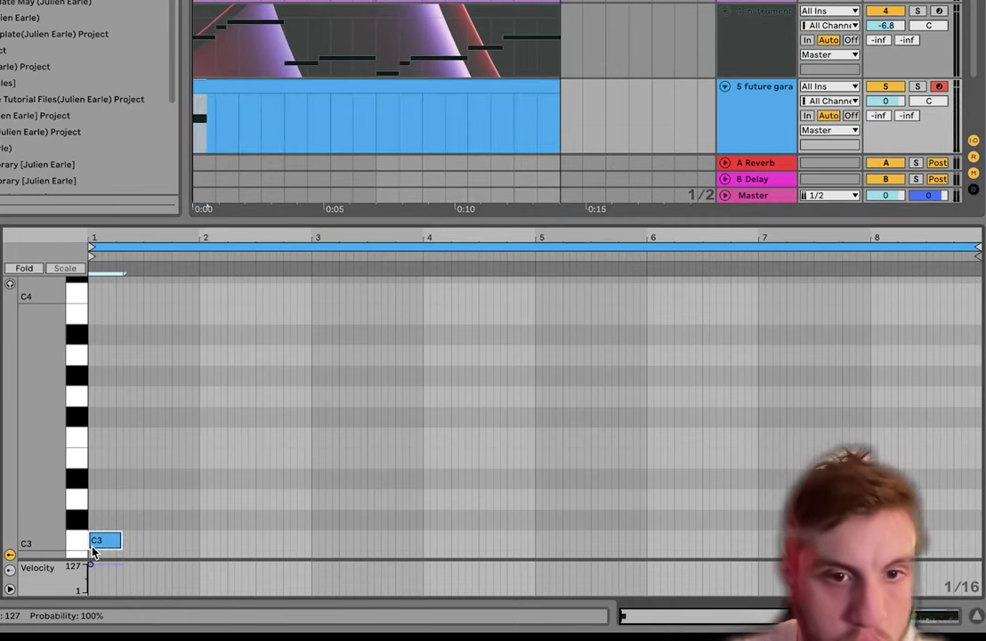
key("space")
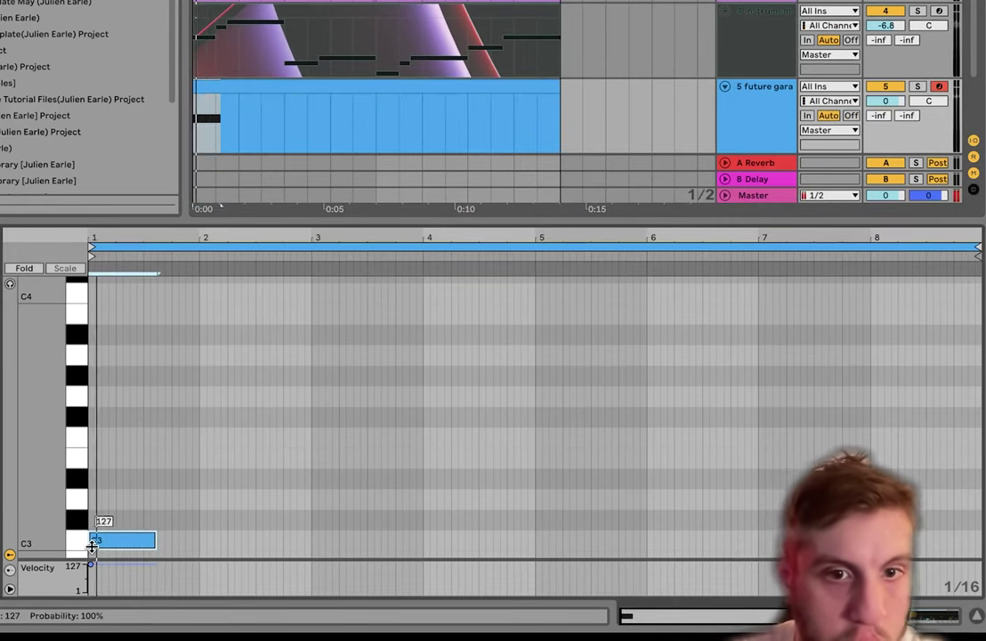
Duplicate the first kick note directly after itself and shorten the copy so it ends at bar 2.
key("super+d")
key("shift+Left")
key("shift+Left")
key("shift+Left")
key("shift+Left")
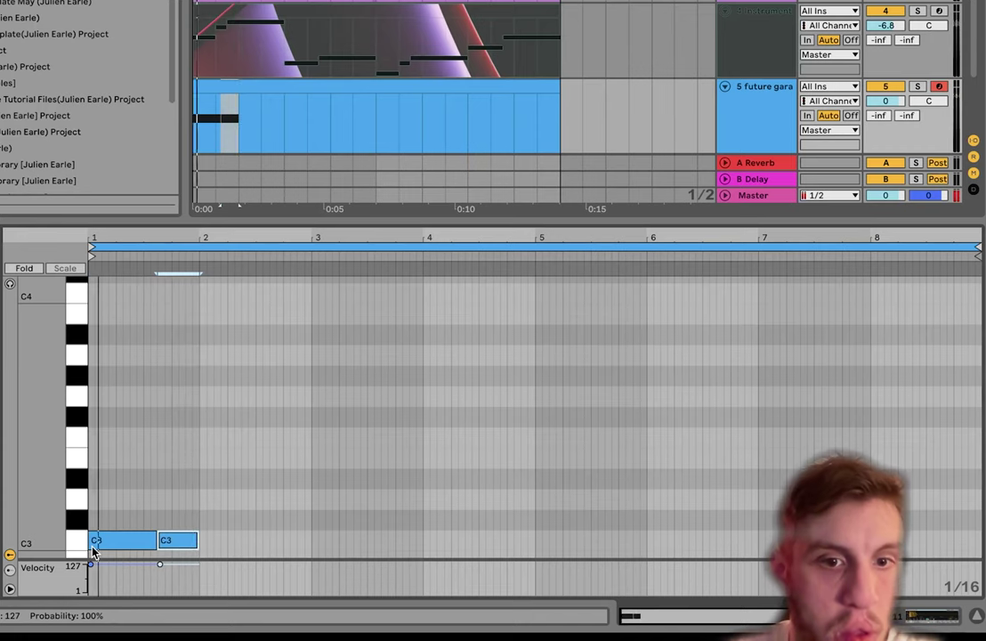
Repeat the one-bar kick pattern in bar 2 and add a short extra C3 kick shortly before that bar's last one.
key("super+a")
key("super+d")
left_click(248, 520)
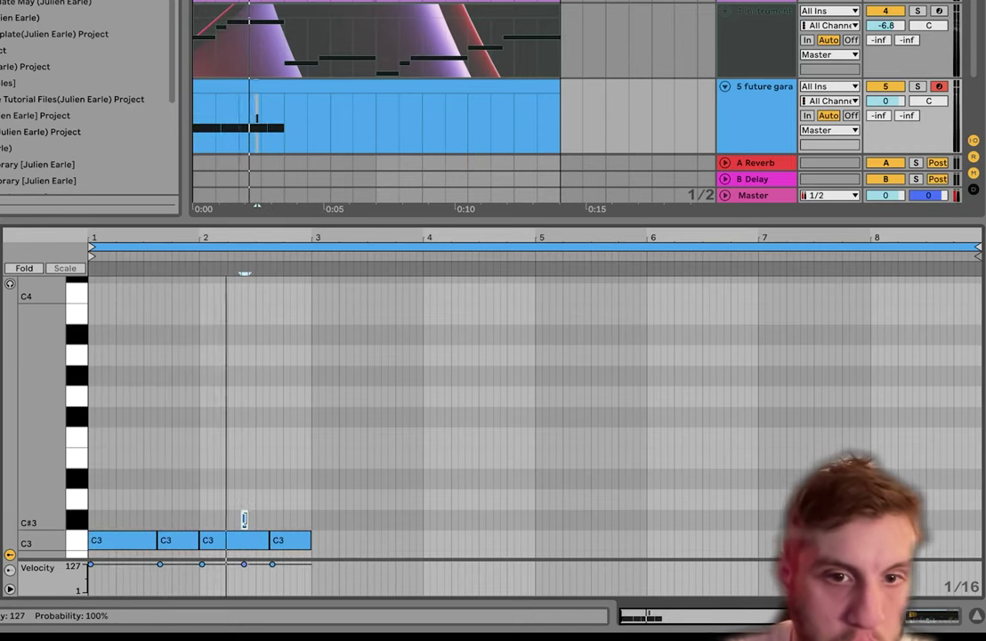
key("a")
key("alt+Right")
key("alt+Right")
key("alt+Right")
key("alt+Right")
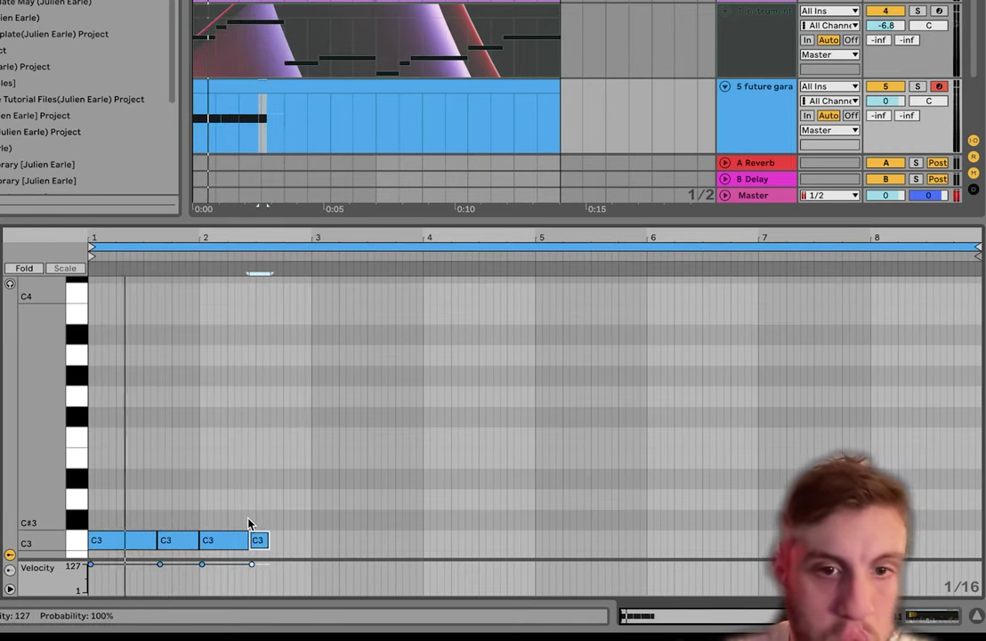
key("shift+Left")
Duplicate the two-bar kick pattern until it fills the eight-bar clip.
key("super+a")
key("ctrl+d")
key("ctrl+d")
key("ctrl+d")
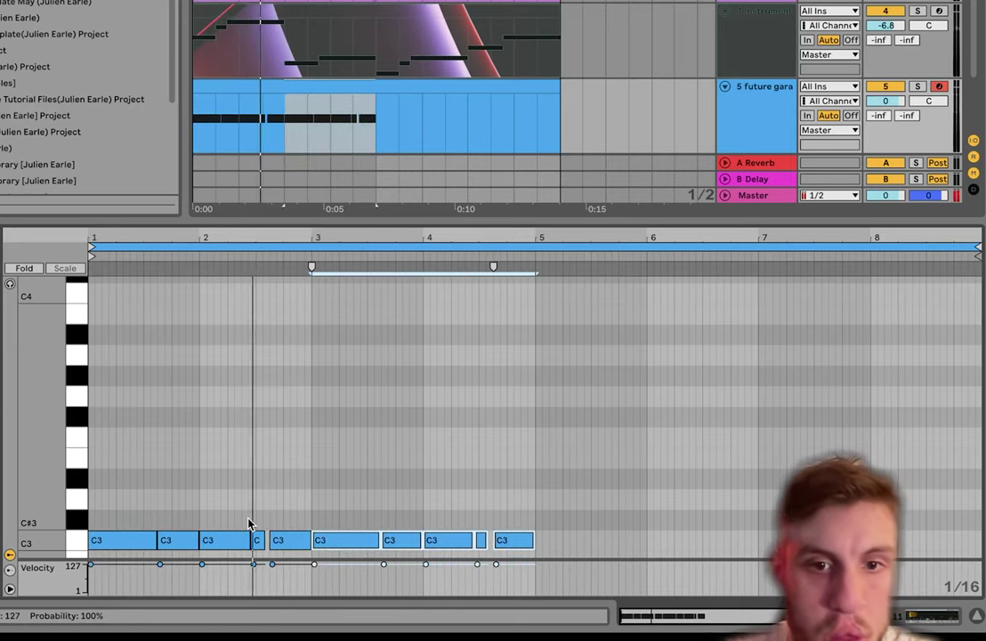
double_click(775, 144)
left_click(397, 191)
left_click(394, 181)
double_click(394, 181)
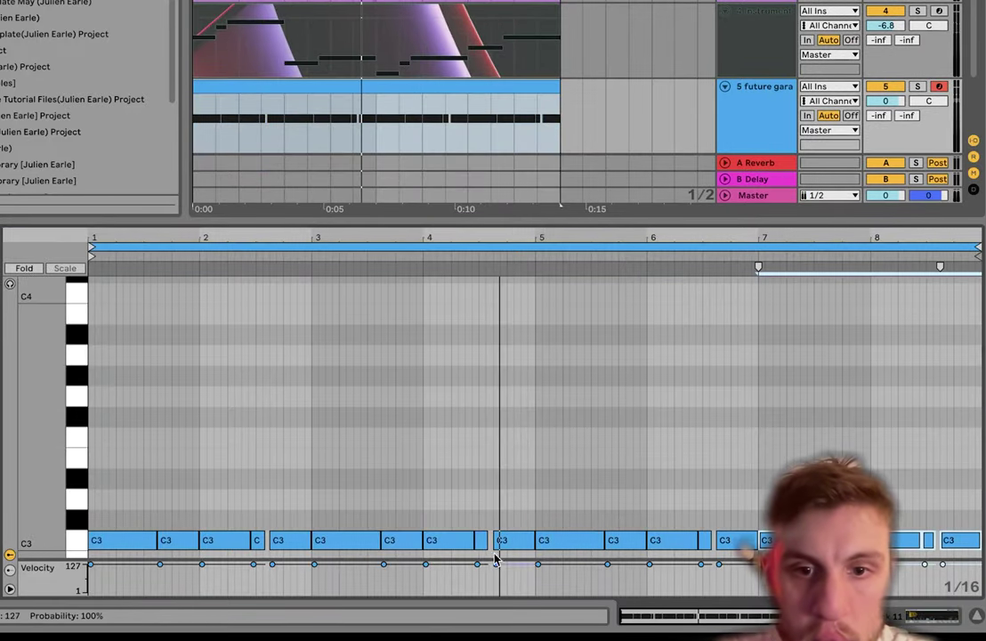
Shift the last kick of bar 4 a sixteenth later and duplicate the first four bars over the second half.
left_click(512, 541)
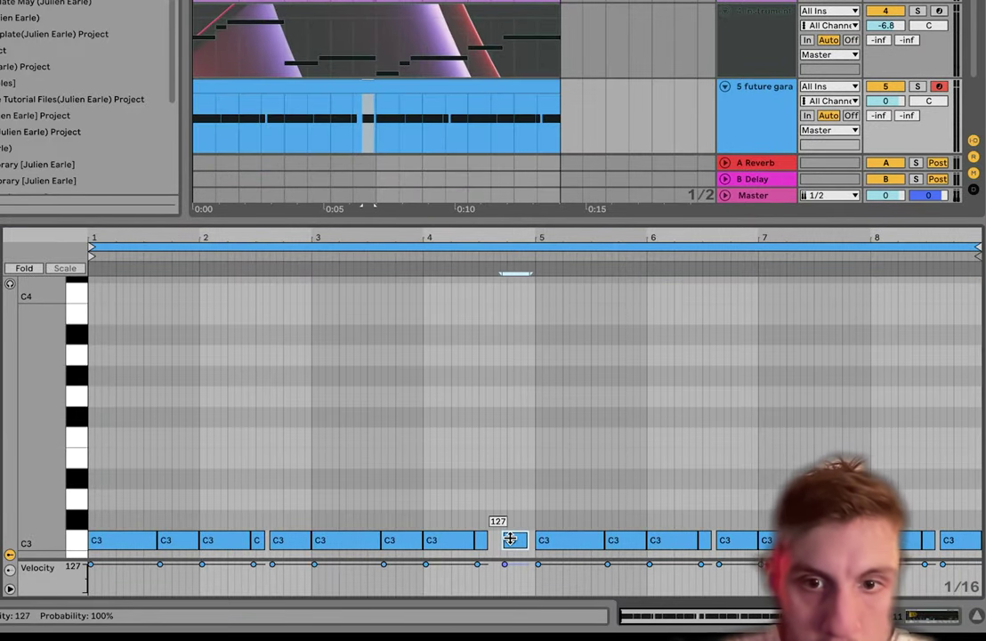
left_click_drag(379, 134, 183, 114)
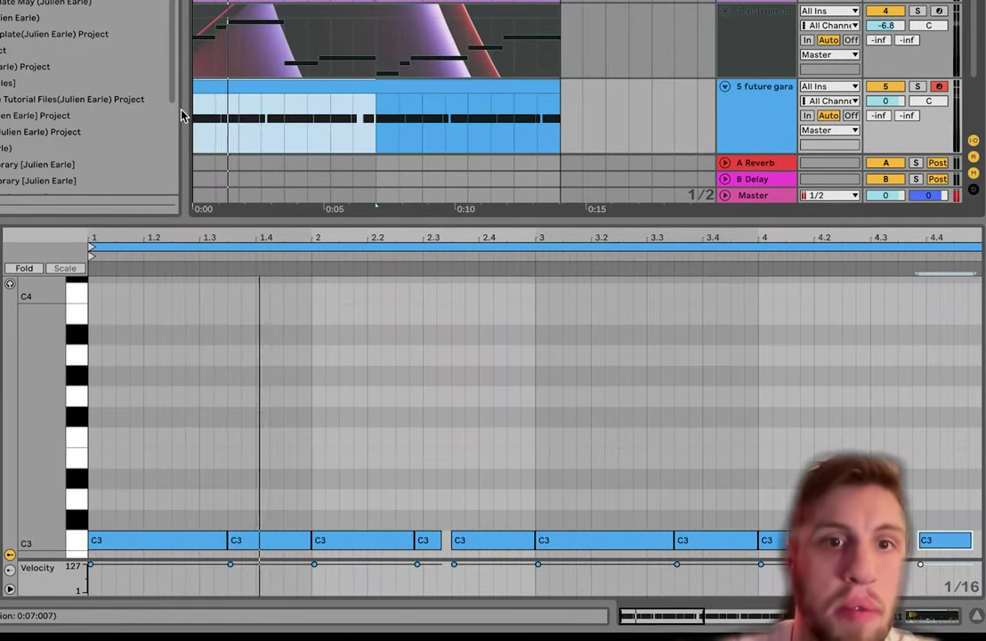
left_click(341, 81)
left_click(786, 111)
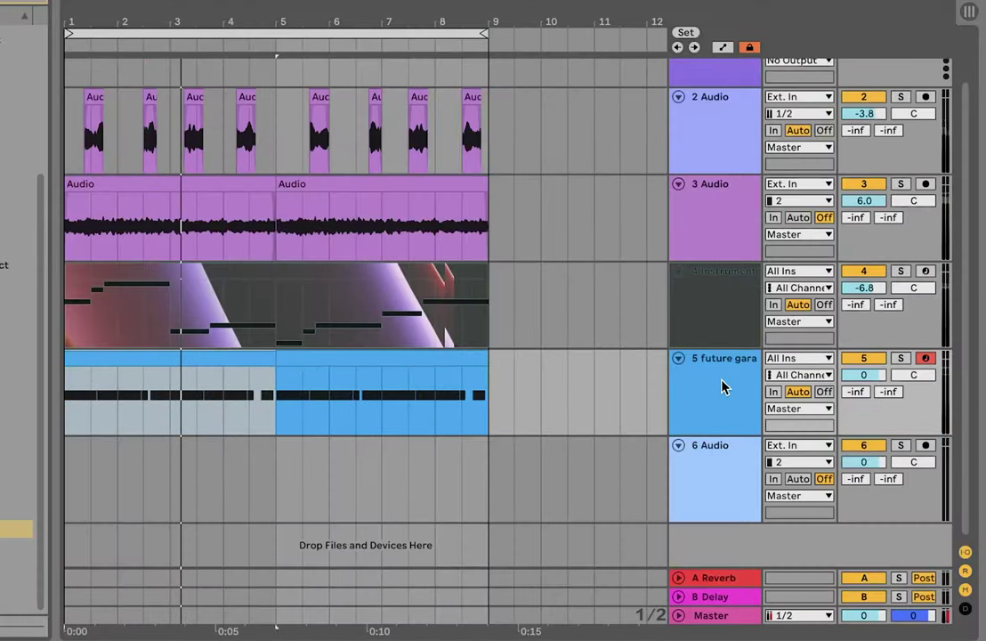
Lower all track levels together until the kick track sits at -5.1 dB, checking the master meter in the mixer.
left_click(722, 387)
key("super+a")
mouse_move(878, 384)
left_mouse_down()
mouse_move(883, 399)
mouse_move(876, 386)
left_mouse_up()
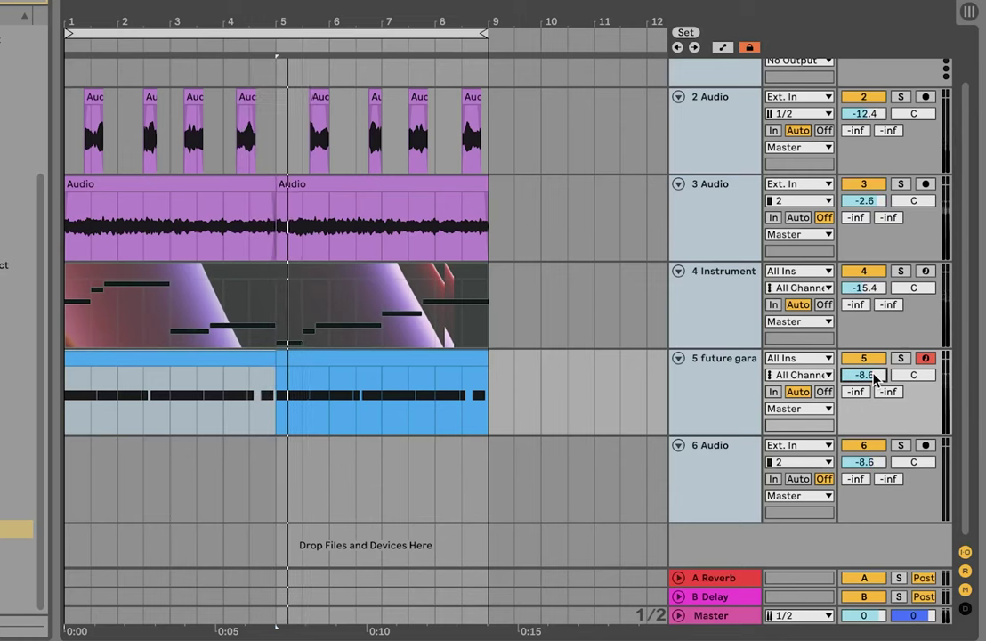
key("Tab")
key("Tab")
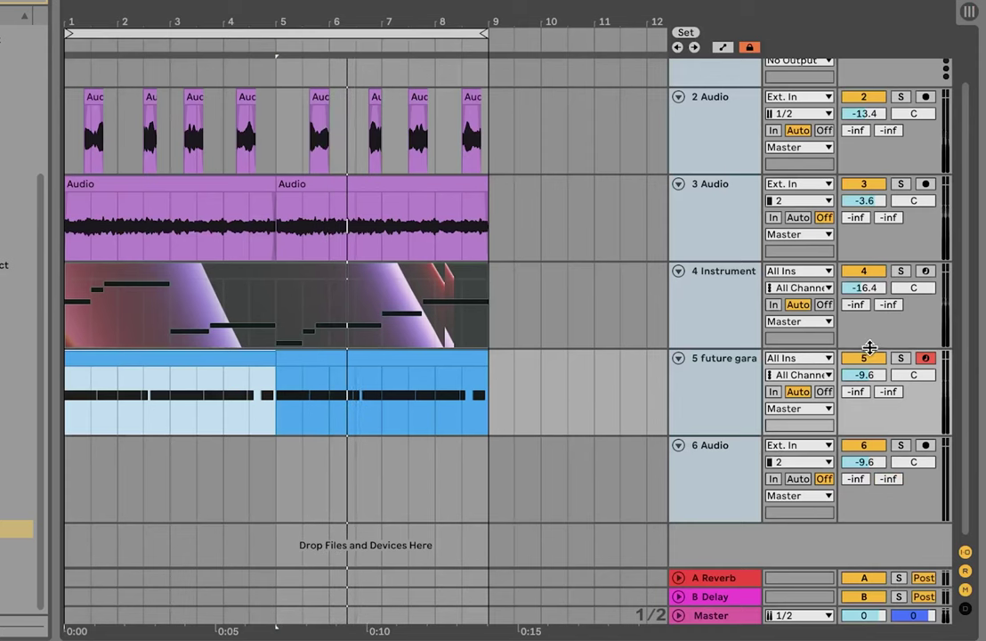
left_click_drag(865, 376, 866, 373)
key("Tab")
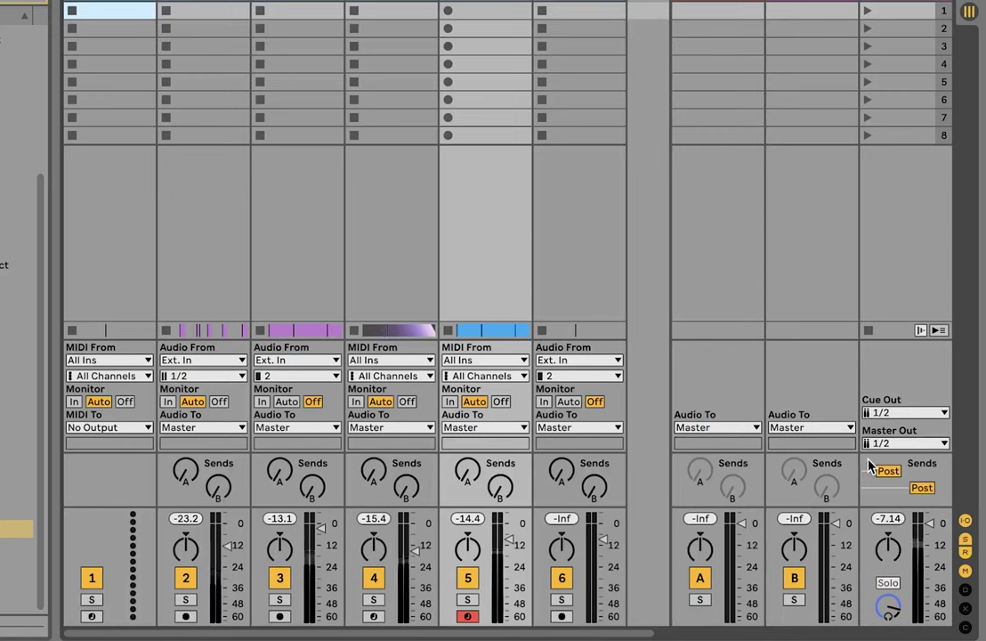
key("Tab")
key("Tab")
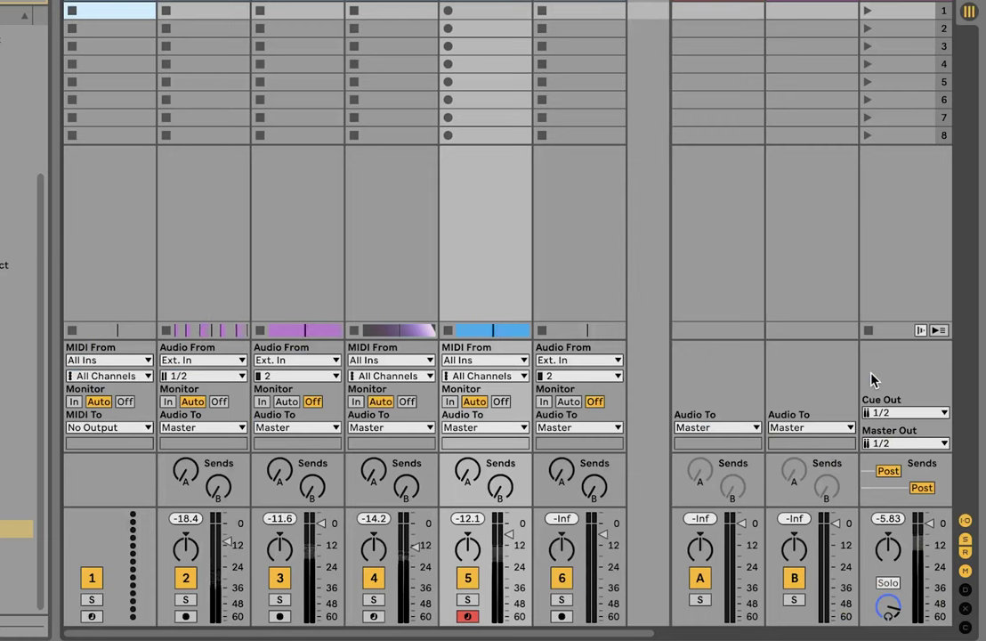
key("Tab")
Insert a new track below the kick track, load future garage rim 1.wav into it and move the sample start up to the hit.
left_click(751, 376)
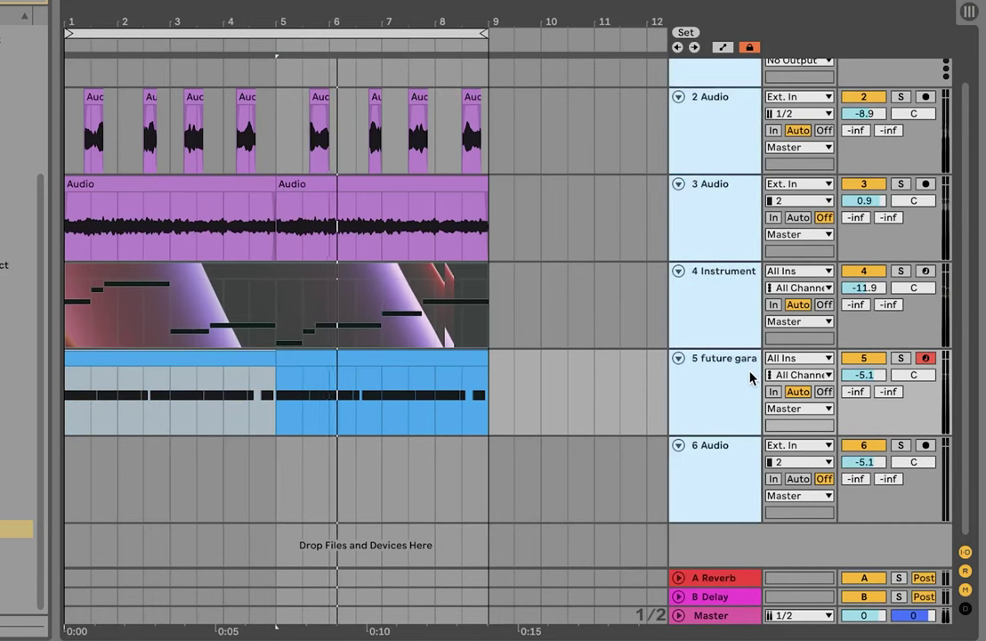
key("super+shift+t")
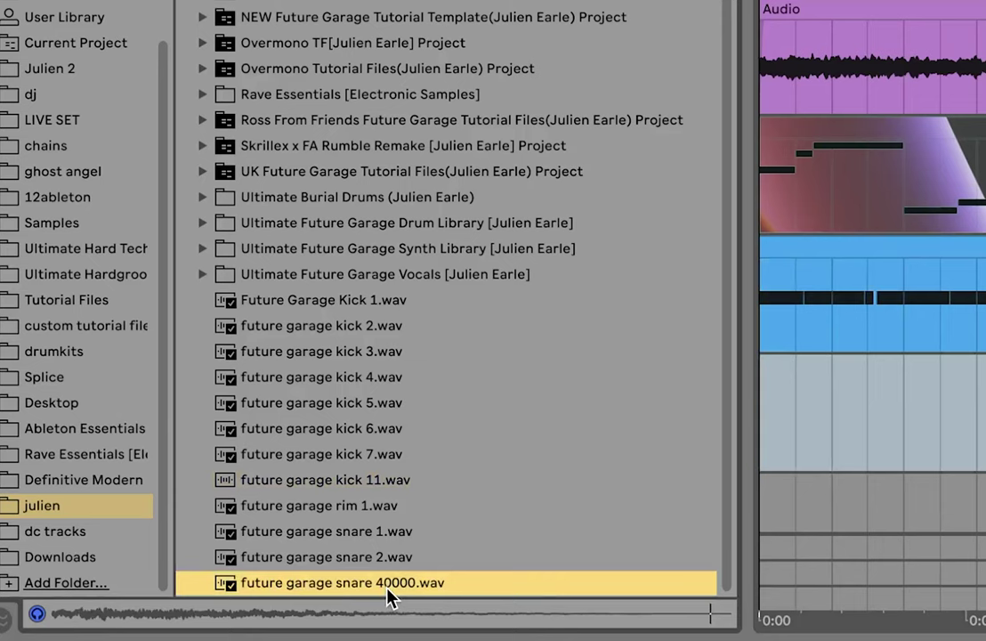
key("Up")
key("Up")
key("Up")
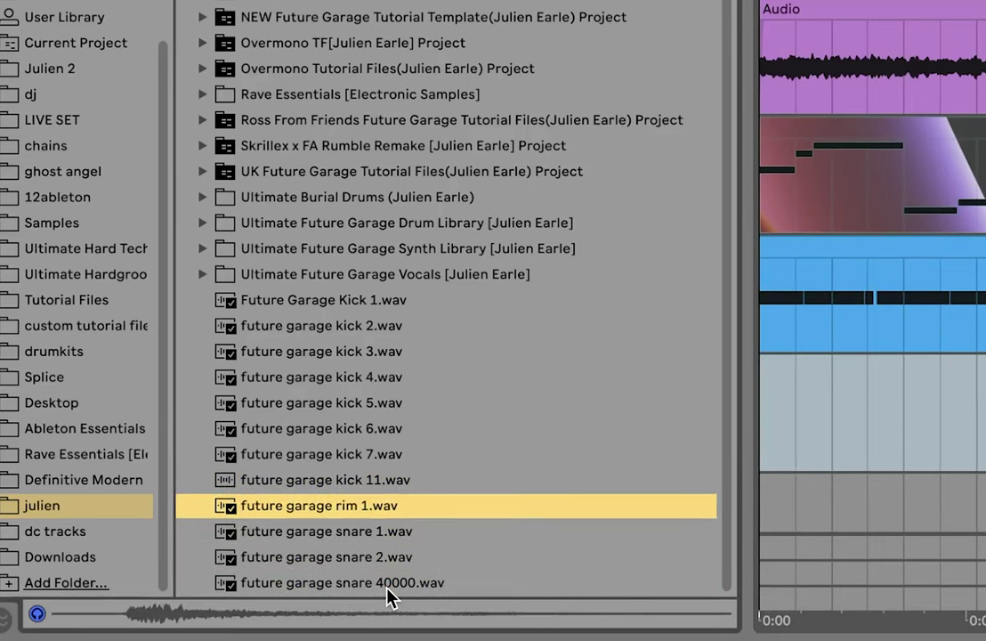
key("Return")
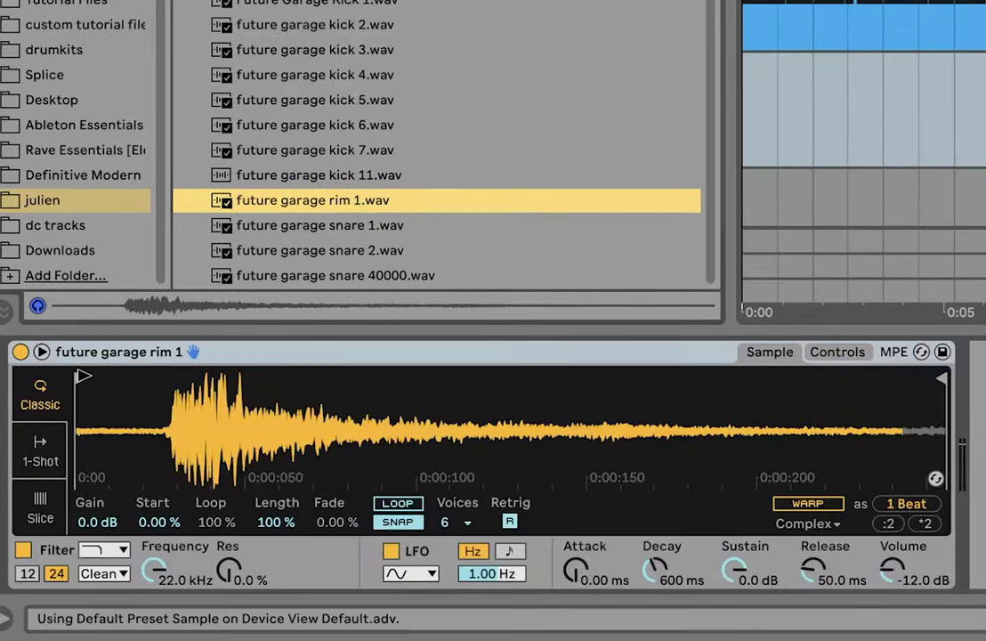
left_click_drag(83, 377, 184, 381)
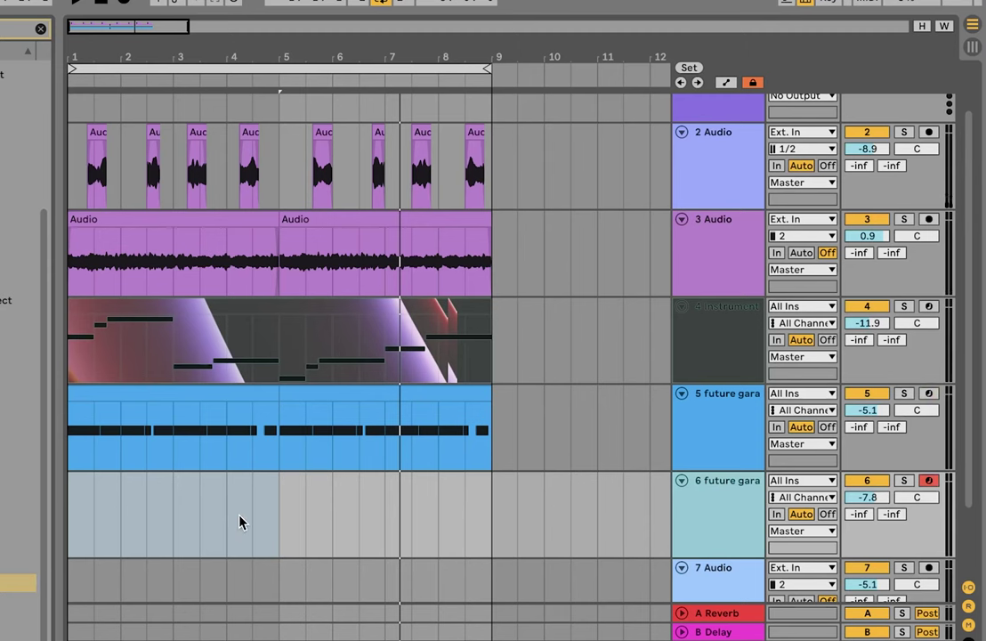
Create an empty eight-bar MIDI clip from bar 1 on the rim track and reset that track's volume to 0 dB.
left_click(969, 107)
left_click_drag(500, 532, 41, 523)
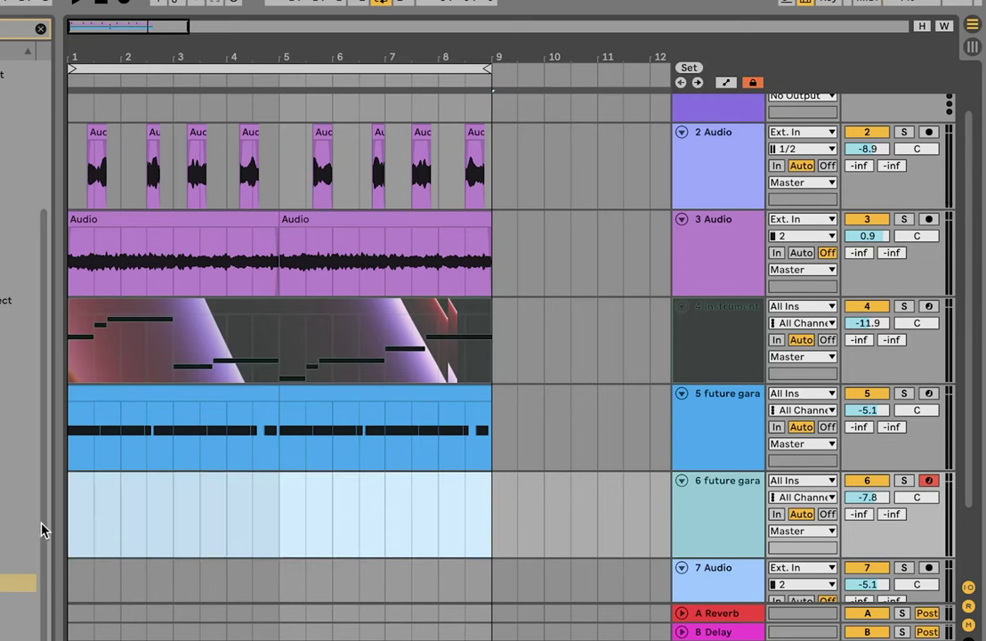
key("ctrl+shift+m")
double_click(873, 304)
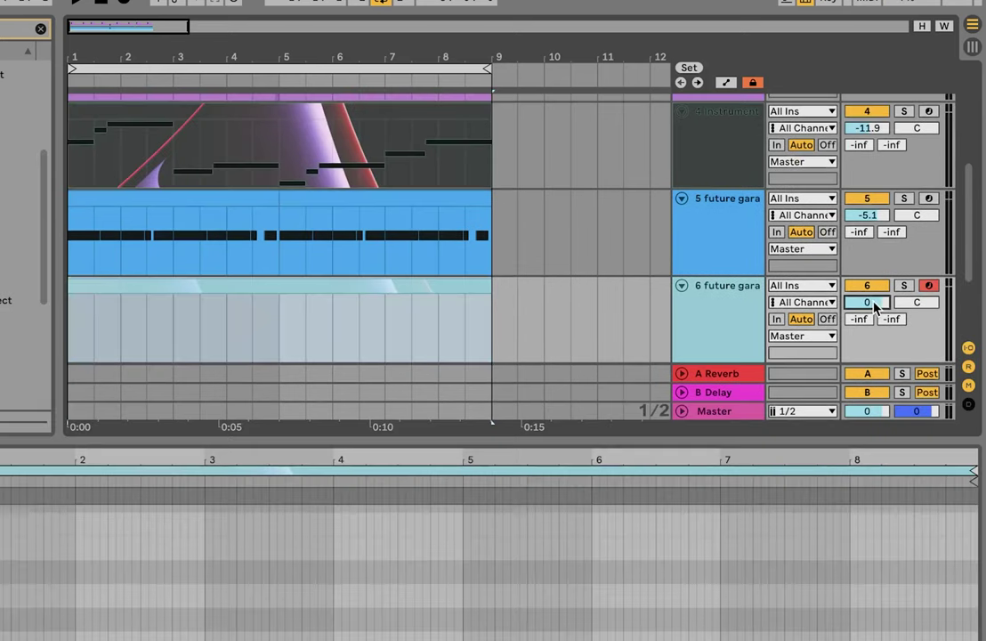
Place a C3 rim note on beat 2 of bar 1, repeat it every half bar through bar 8, and lower the track to -5.8 dB.
double_click(120, 536)
key("shift+Right")
key("shift+Right")
key("shift+Right")
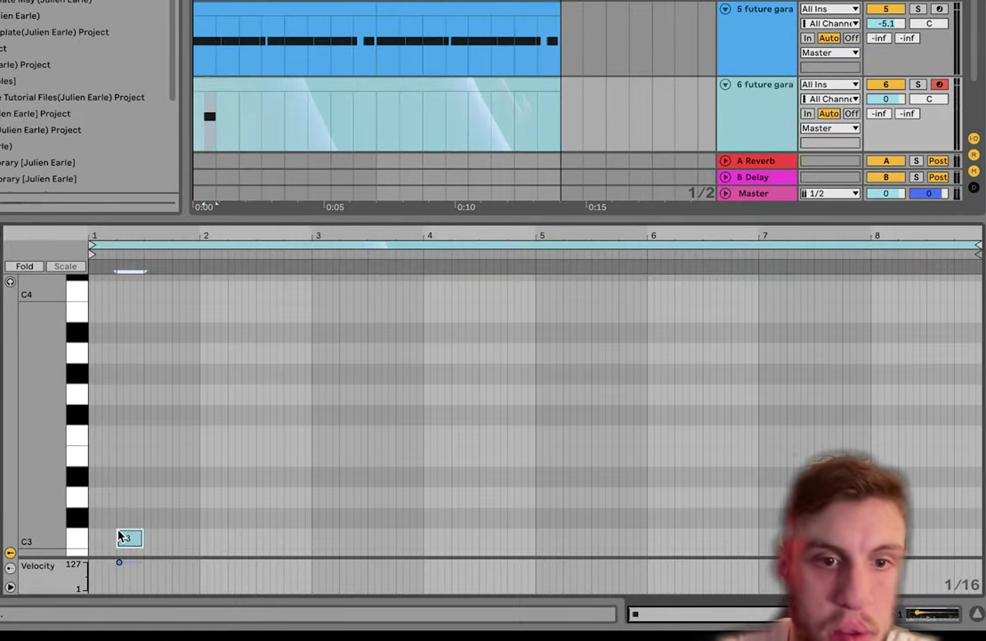
key("ctrl+d")
key("ctrl+d")
key("ctrl+d")
key("ctrl+d")
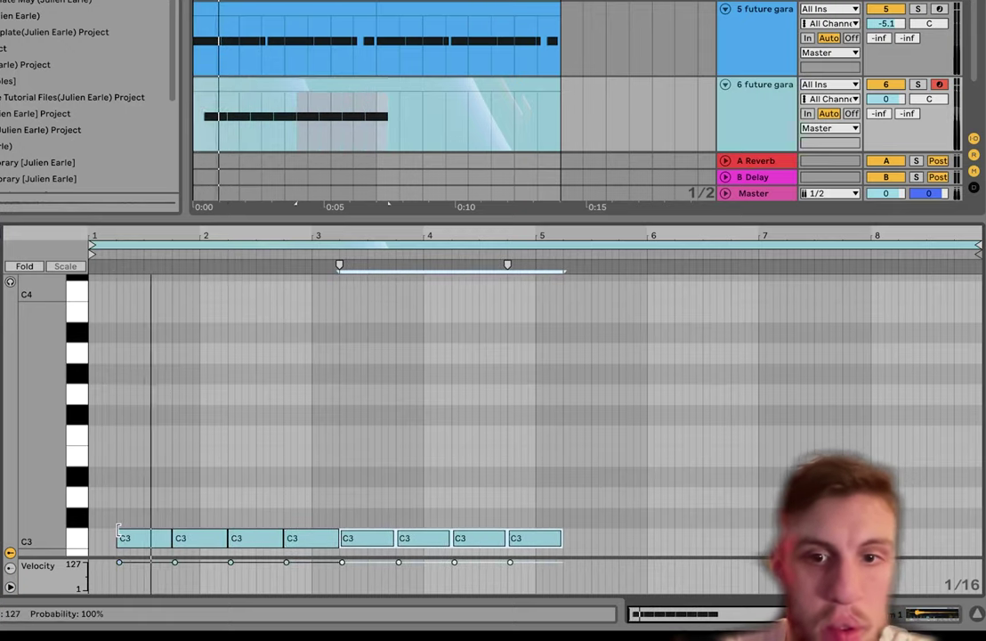
left_click_drag(891, 100, 894, 105)
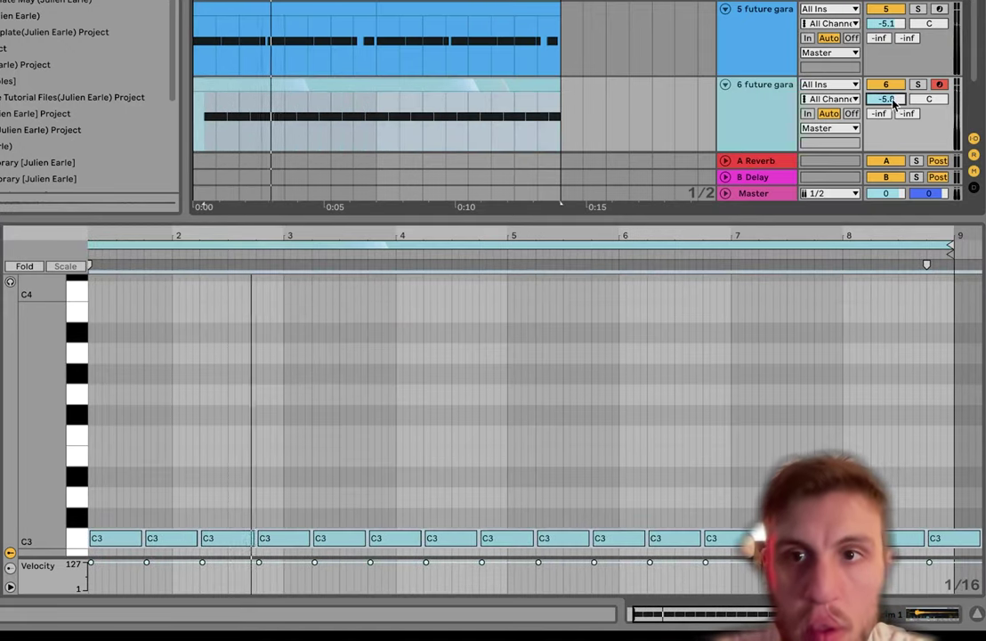
Quantize all notes in the first four-bar kick clip and duplicate the clip over the second four bars.
double_click(745, 111)
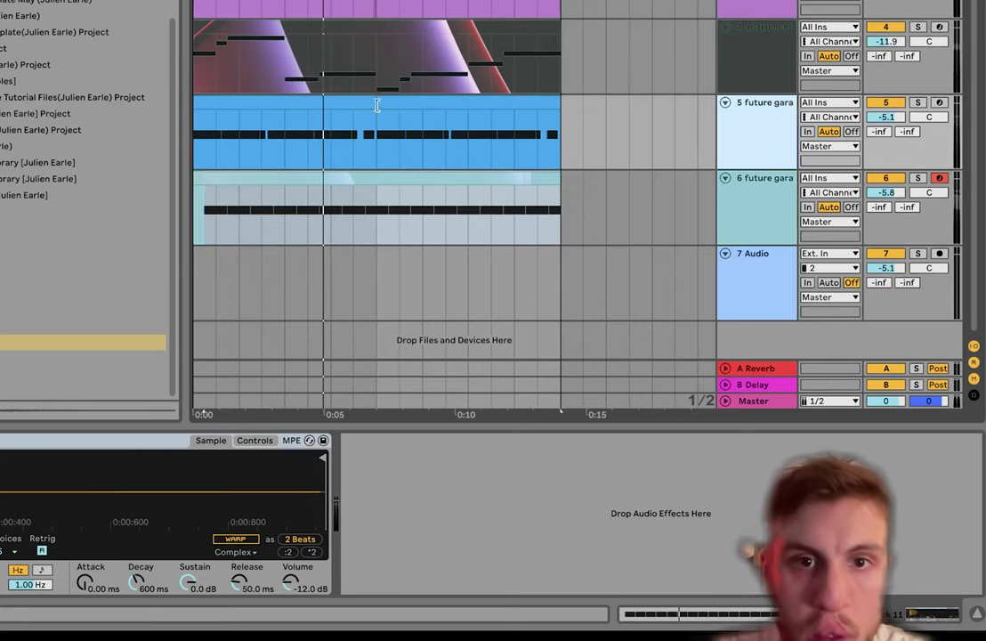
double_click(356, 110)
key("ctrl+a")
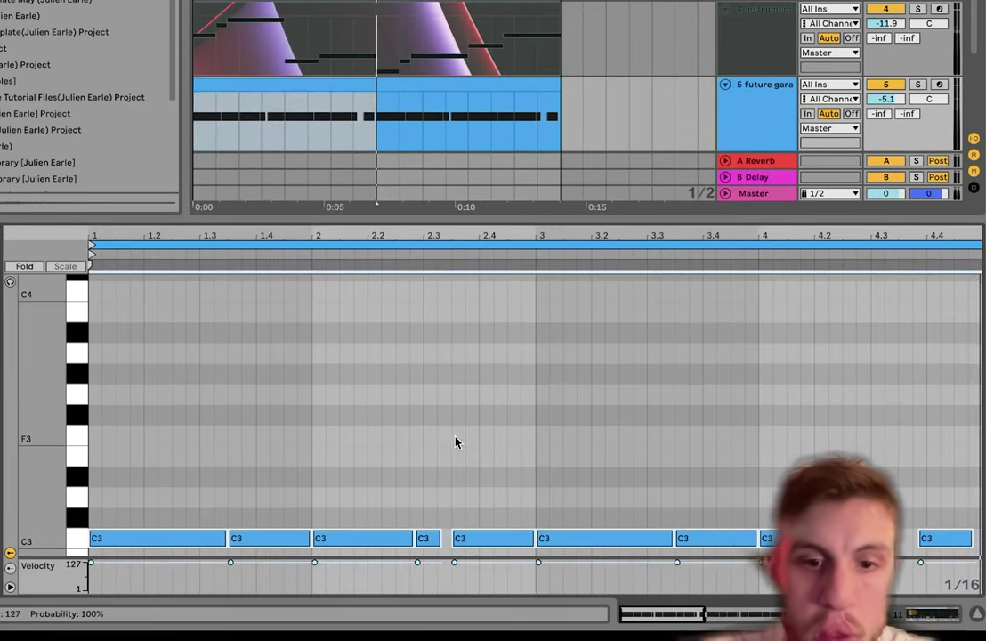
key("ctrl+u")
left_click(328, 81)
key("ctrl+d")
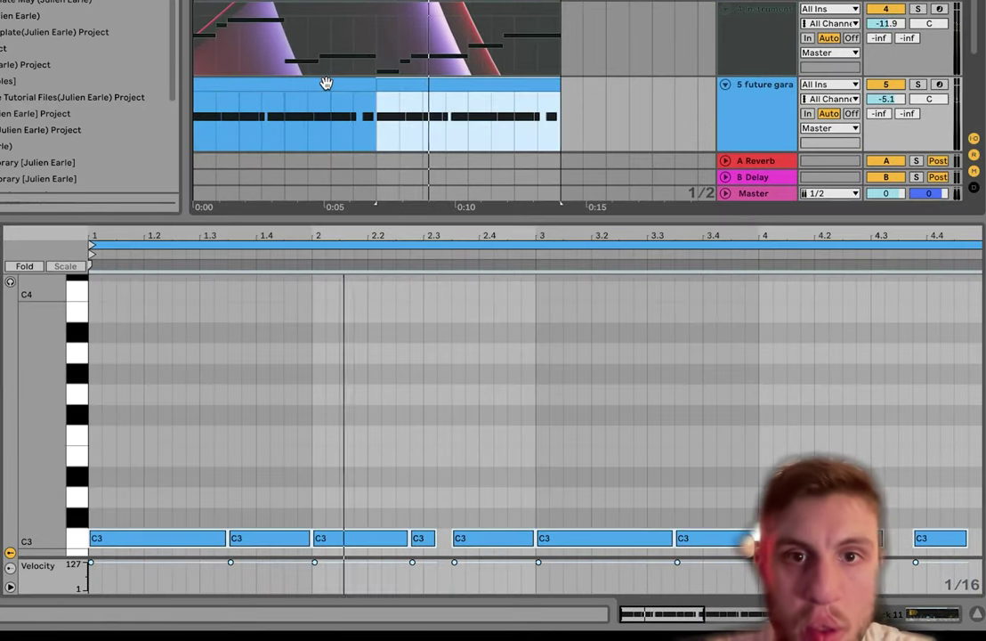
left_click(327, 83)
Insert a MIDI track below the kick track and open the Loop 1 - 133 Bpm folder of the Ultimate Future Garage Drum Library.
left_click(791, 104)
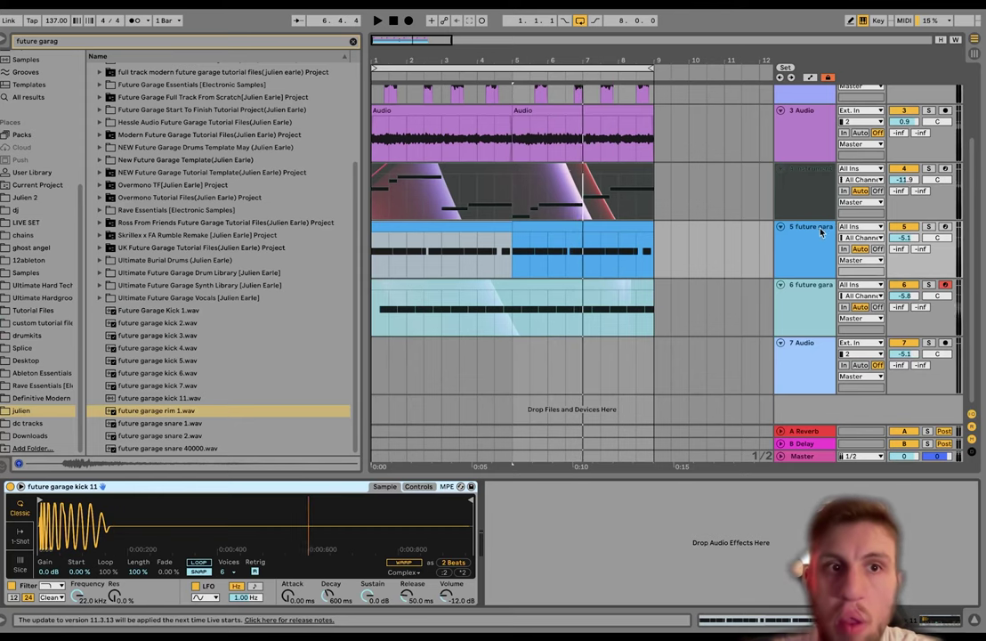
left_click(488, 283)
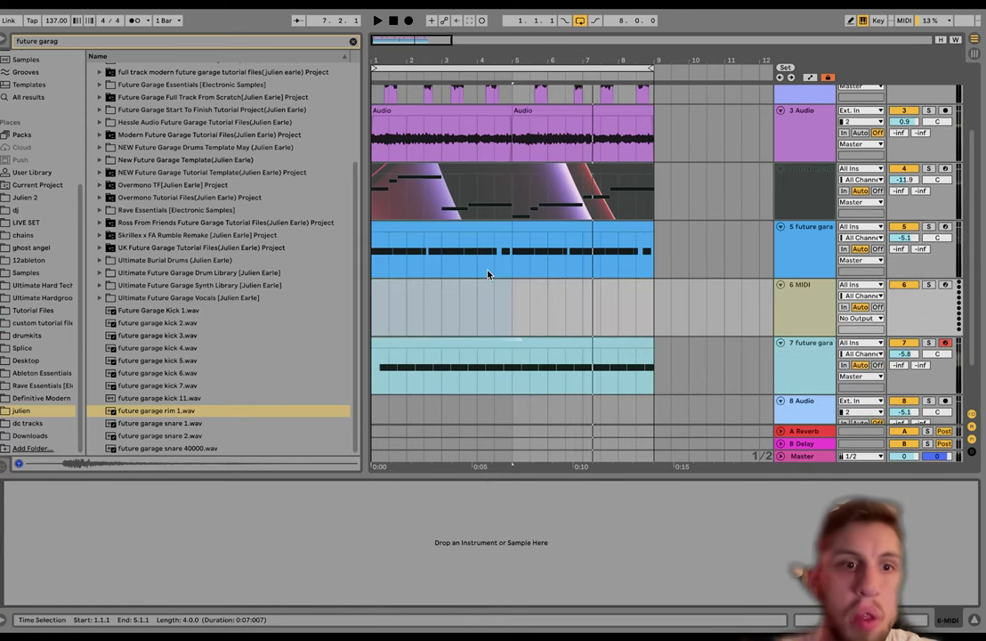
left_click(166, 273)
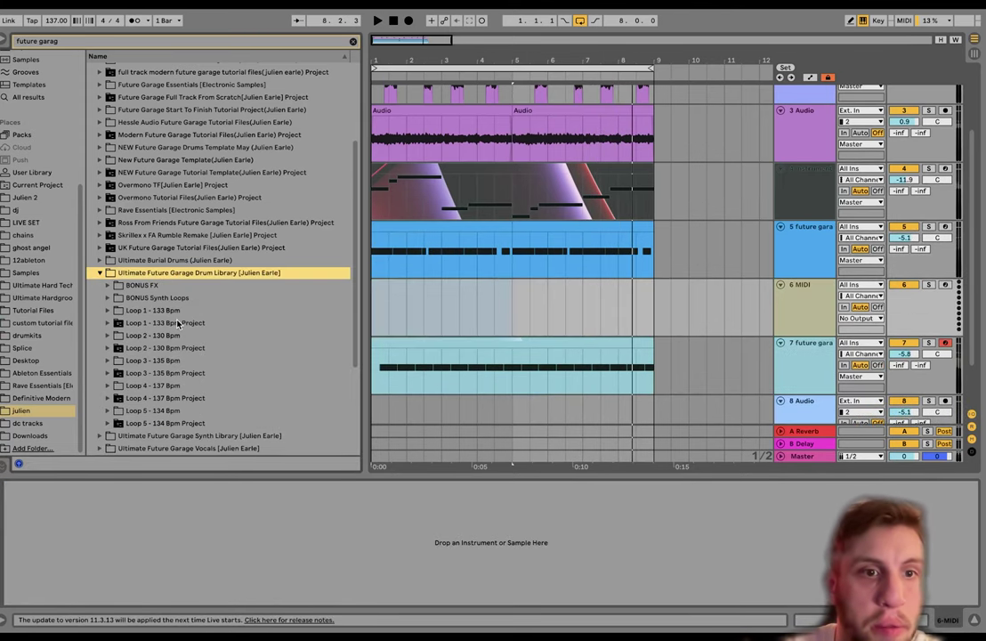
left_click(169, 311)
key("Right")
Audition the Loop 1 samples and place Hihat Open 606, Hihat Closed 606 and Shaker 100 bpm on separate tracks from bar 1.
left_click(186, 348)
left_click(181, 373)
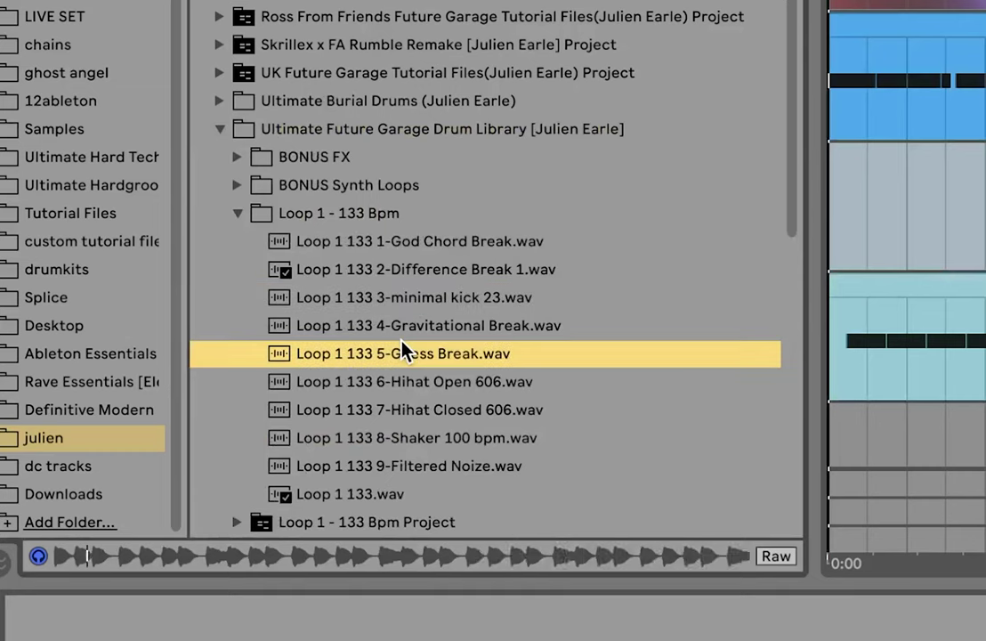
left_click(409, 384)
left_click(407, 411)
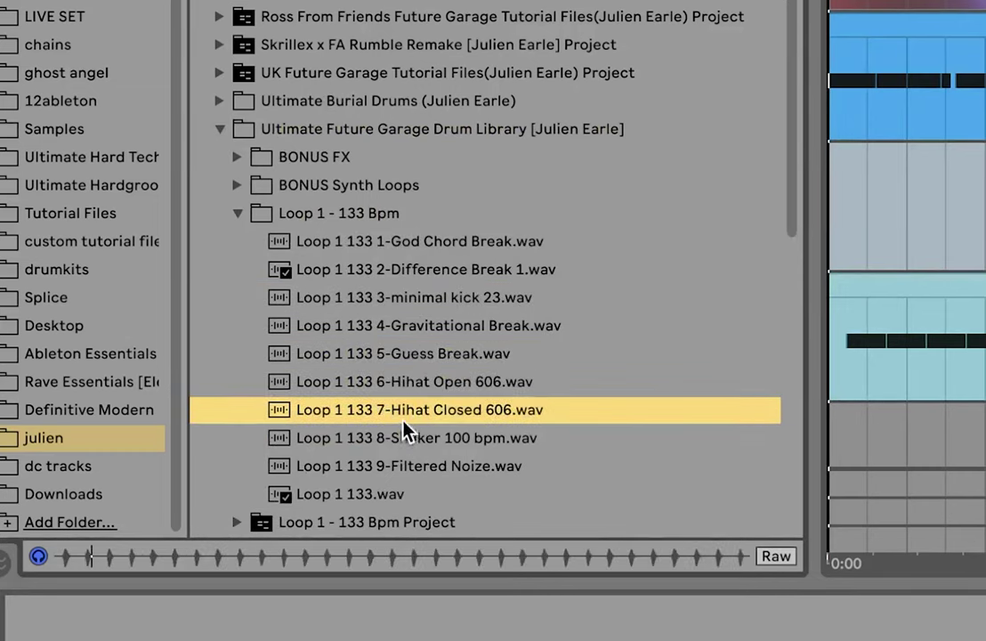
left_click(406, 434)
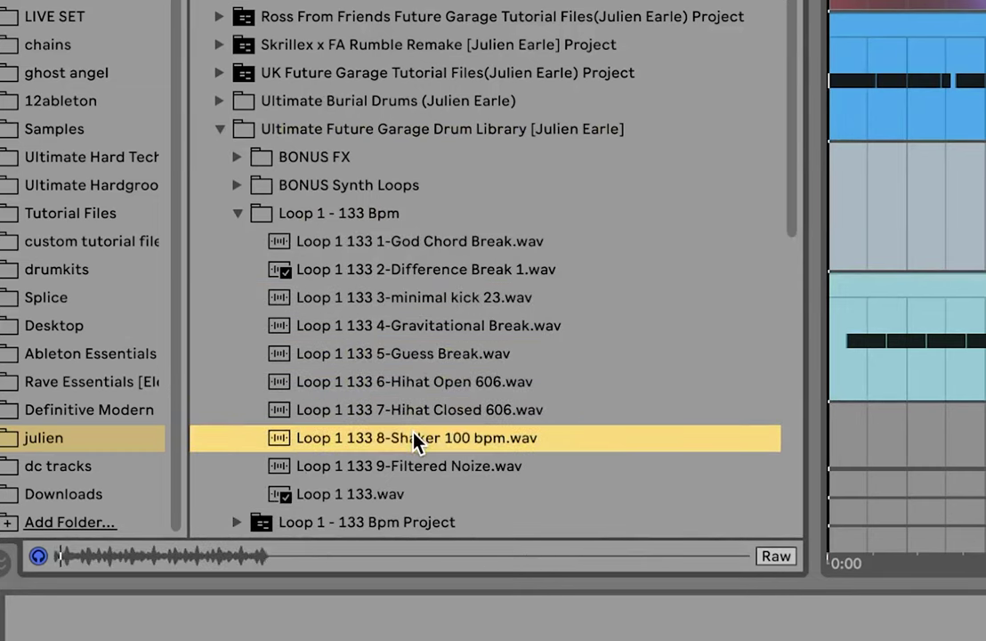
left_click(420, 387, "shift")
left_click_drag(421, 387, 842, 153)
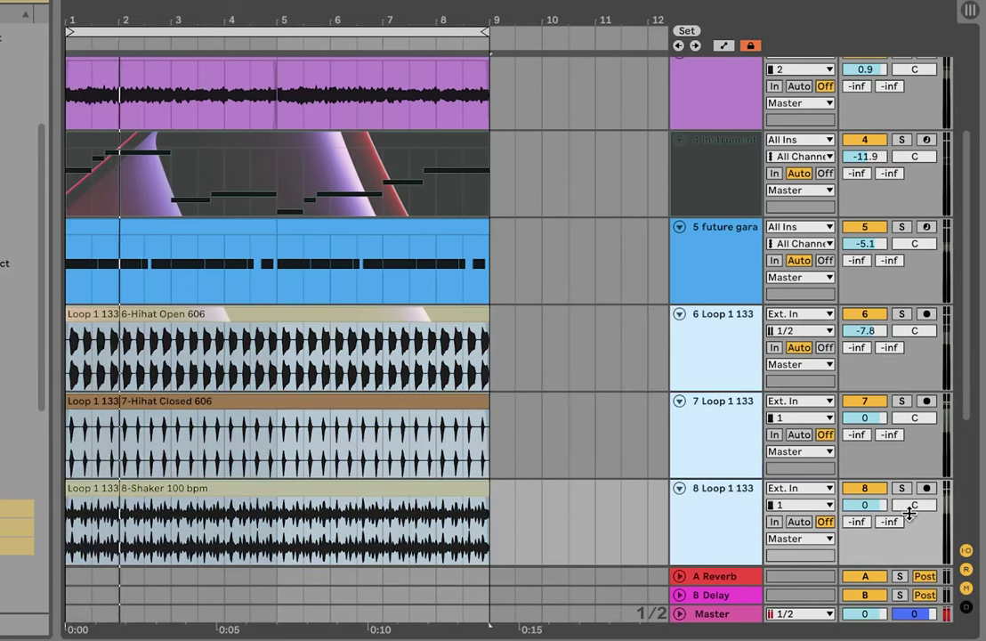
Lower the open hi-hat track to -12.0 dB, the closed hi-hat track to -4.2 dB and the shaker track to -14.1 dB.
left_click_drag(864, 505, 868, 540)
left_click(716, 524)
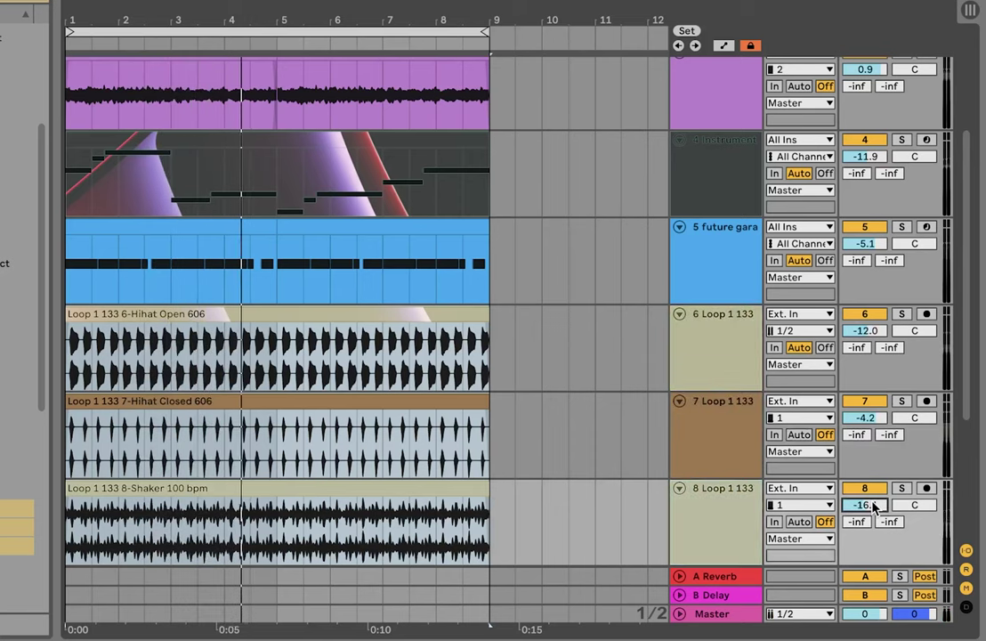
Add the Pesh Break and Pin Up Break loops from the Loop 4 - 137 Bpm folder on separate tracks below the shaker, starting at bar 1.
scroll(56, 436, "down", 5)
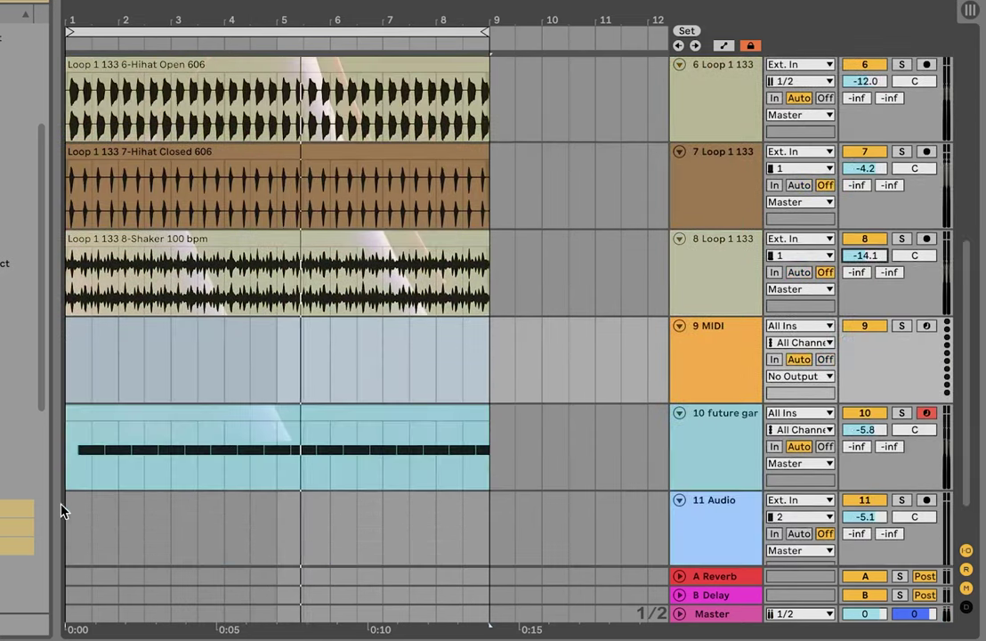
left_click(16, 282)
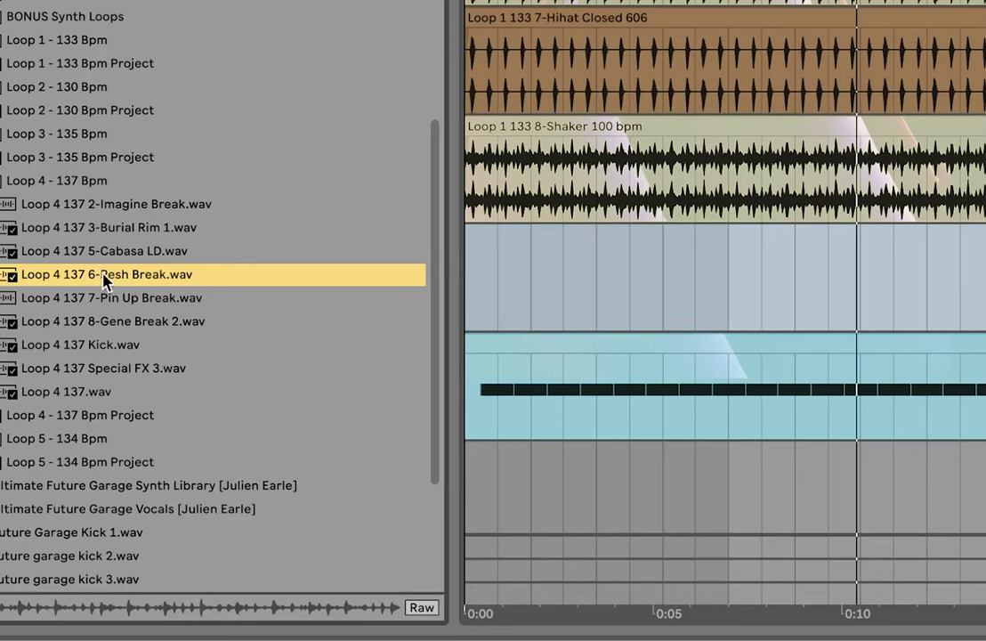
left_click_drag(103, 282, 474, 287)
key("super+t")
left_click_drag(111, 299, 484, 389)
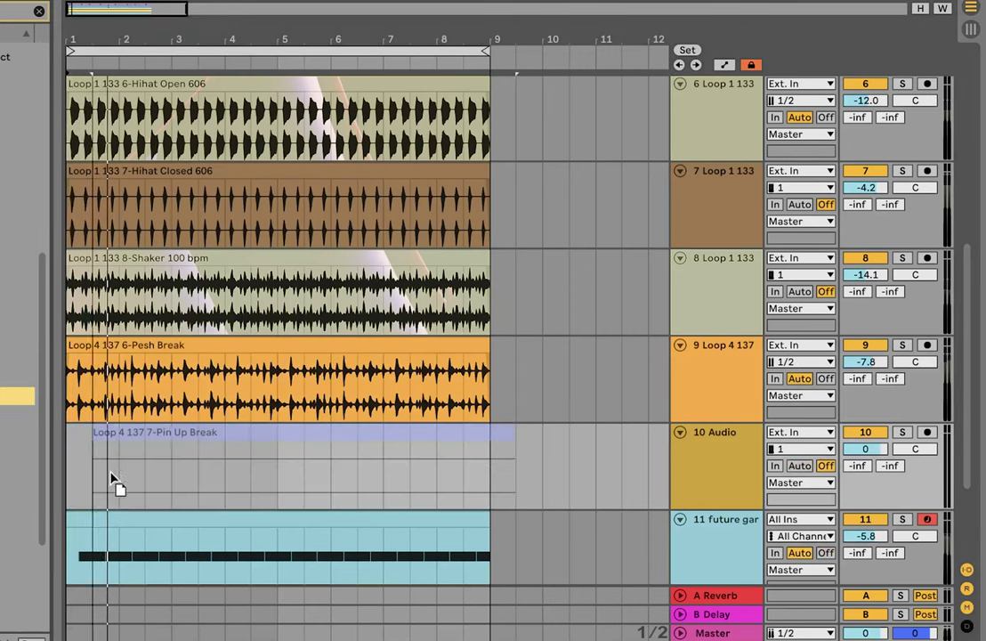
left_click_drag(86, 479, 74, 474)
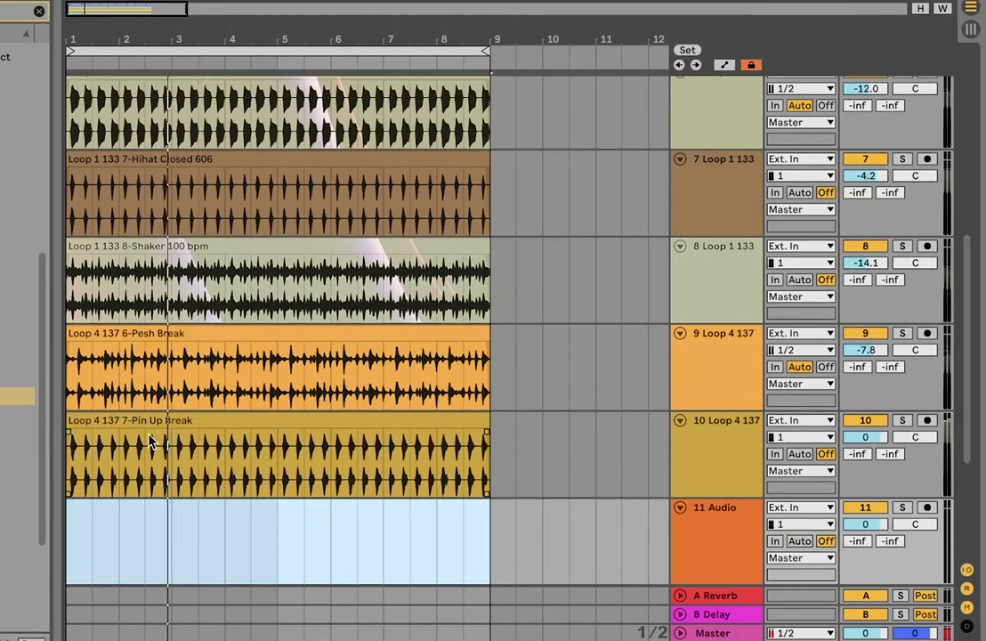
Lower the Pin Up Break track to -8.3 dB and the Pesh Break track to -10.7 dB.
left_click_drag(867, 437, 867, 448)
left_click_drag(877, 352, 877, 360)
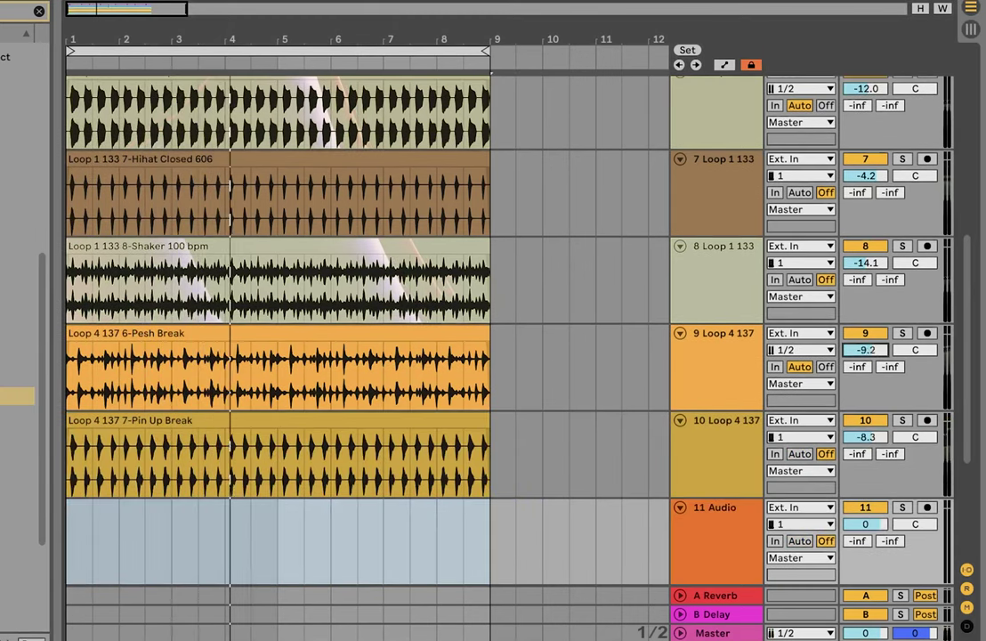
Place the Loop 4 137 8-Gene Break 2 loop at bar 1 on the empty audio track and lower that track to -13.8 dB.
left_click(17, 415)
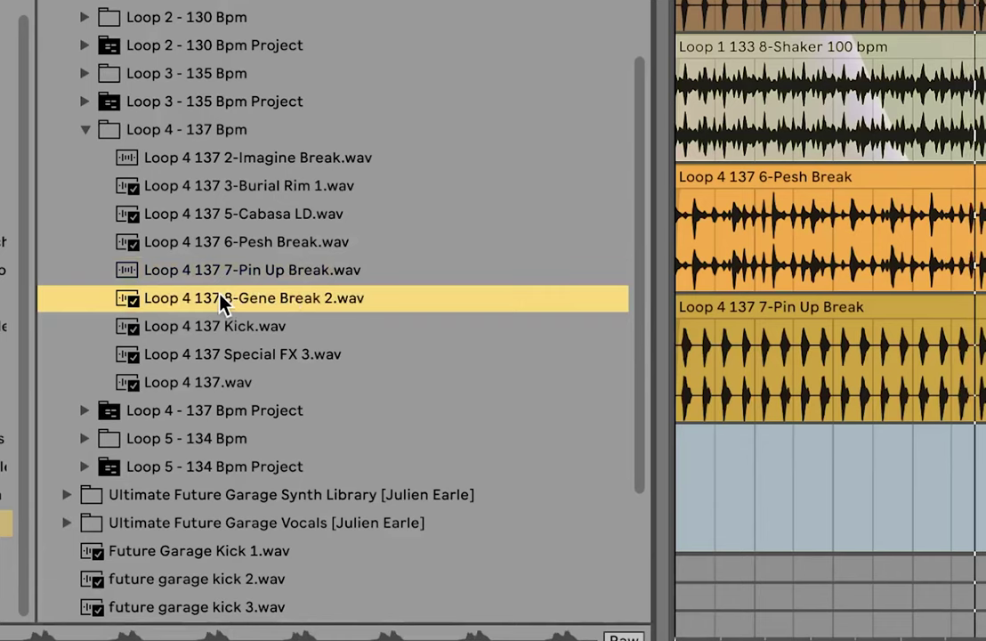
left_click_drag(220, 302, 80, 561)
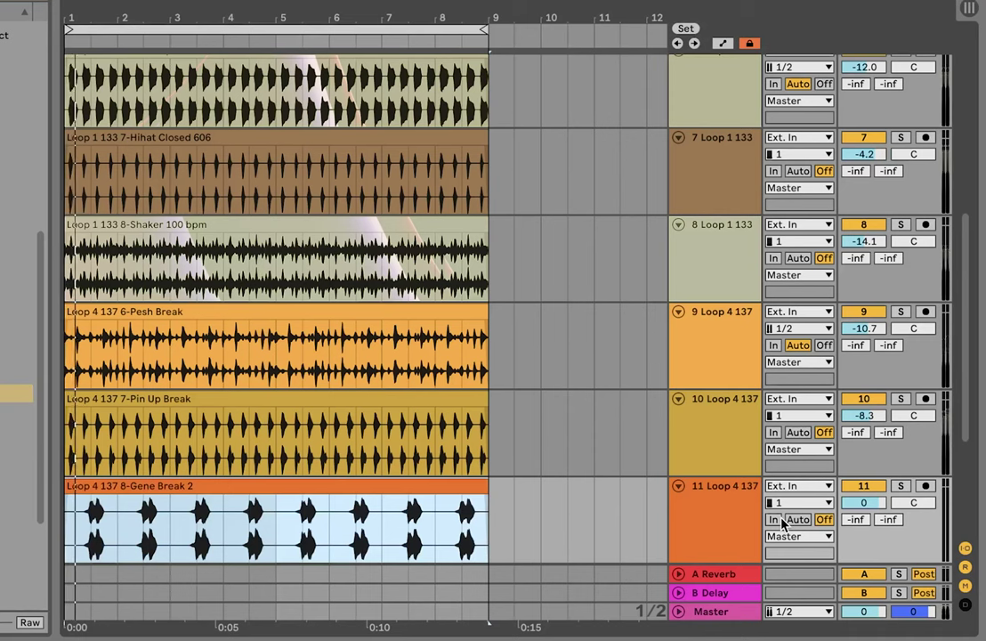
left_click_drag(862, 503, 861, 534)
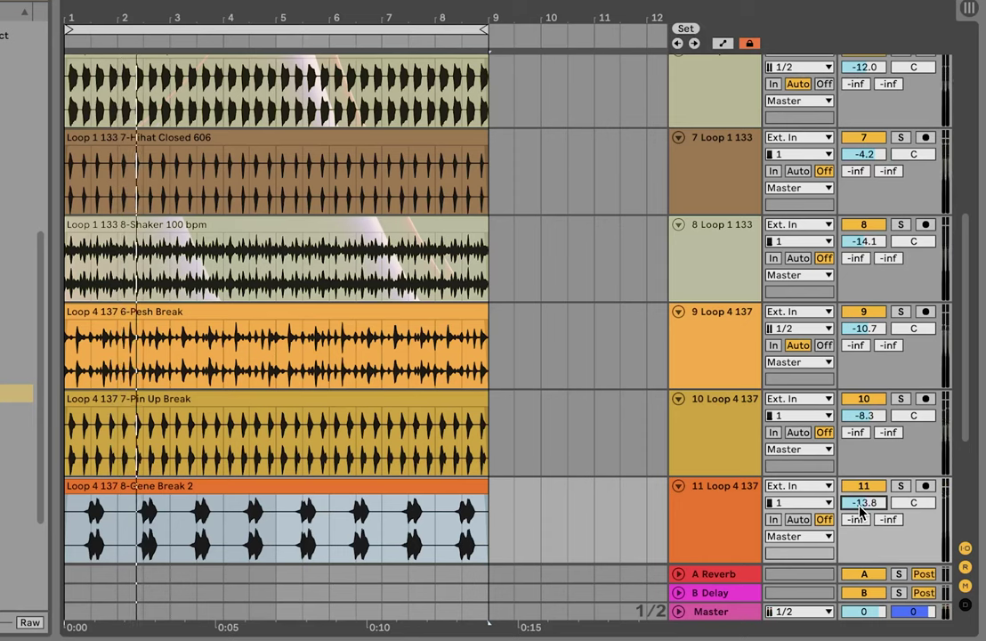
Check the master level in the mixer and lower all track volumes together until the kick track sits at -9.1 dB.
scroll(862, 507, "up", 10)
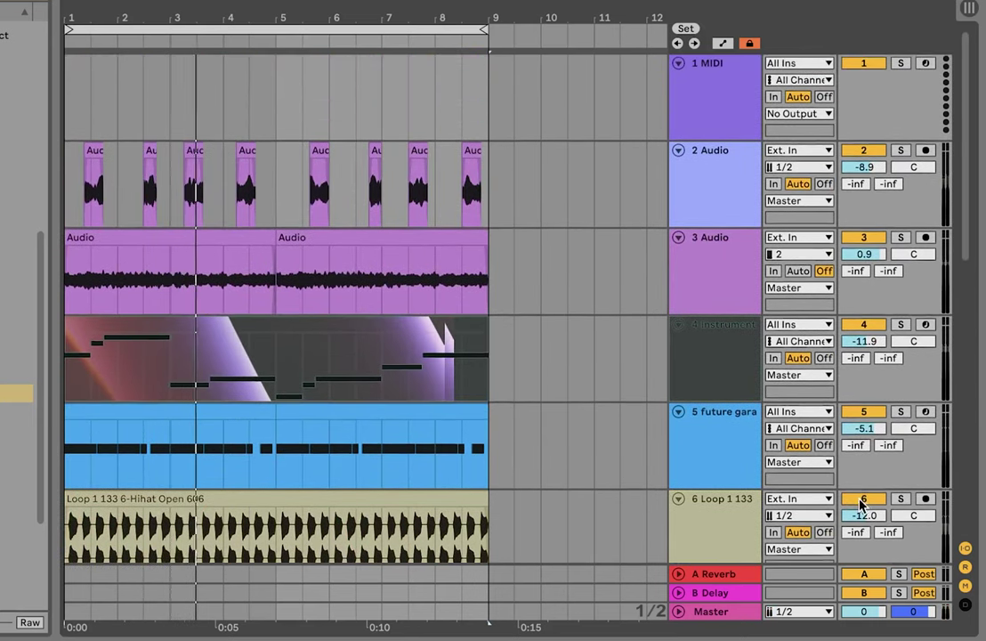
scroll(827, 449, "down", 10)
key("Tab")
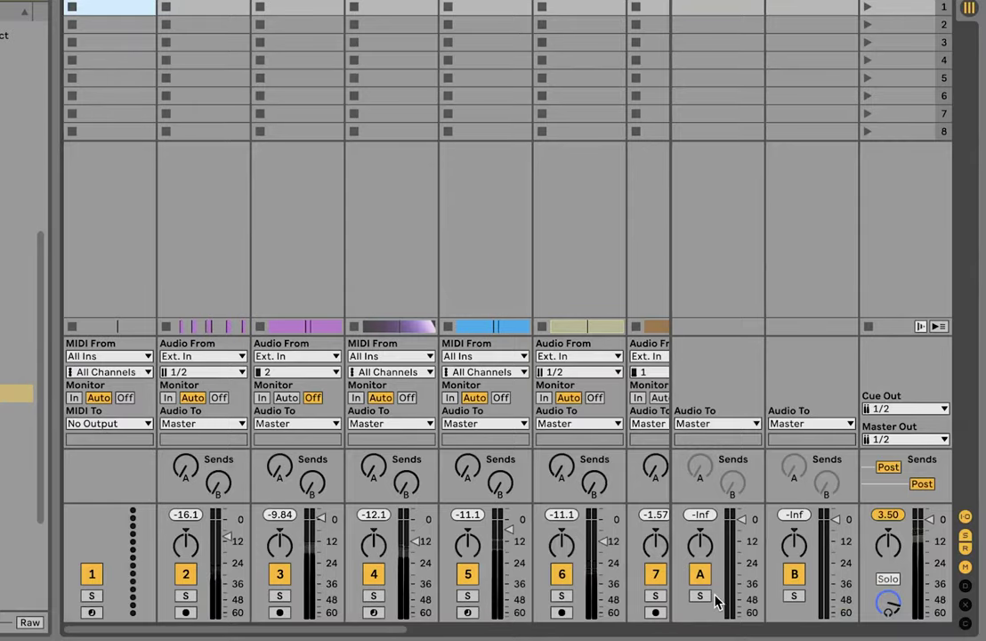
key("Tab")
key("Tab")
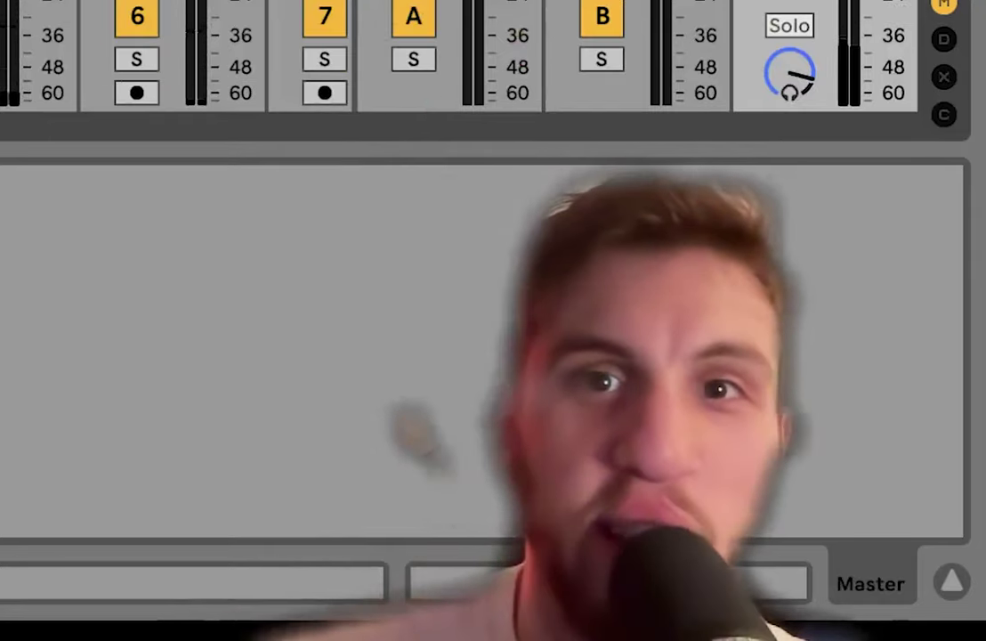
left_click(480, 543)
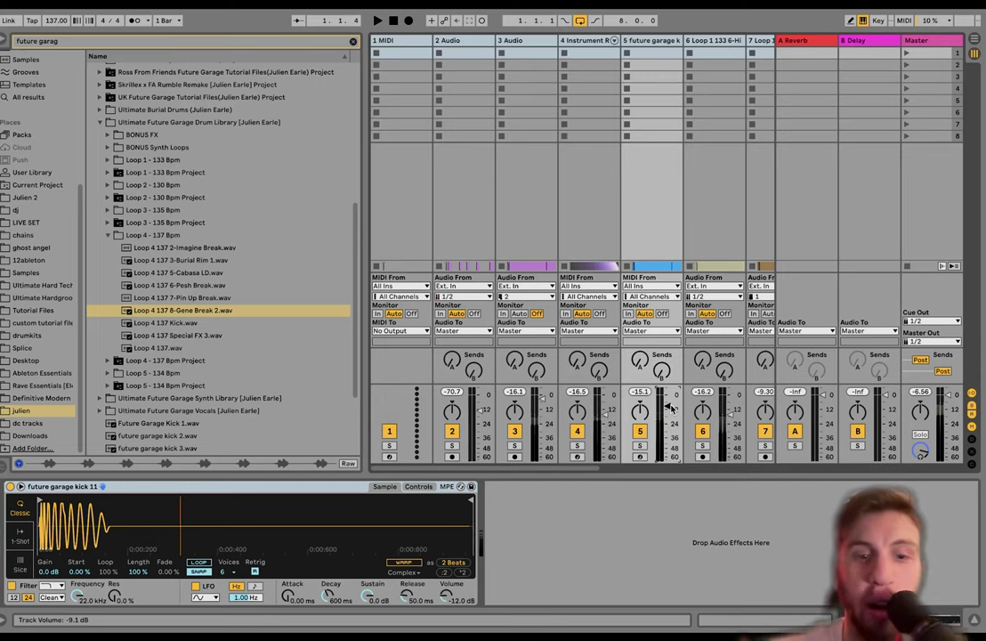
Return to the arrangement and add an EQ Eight audio effect to the master track.
key("Tab")
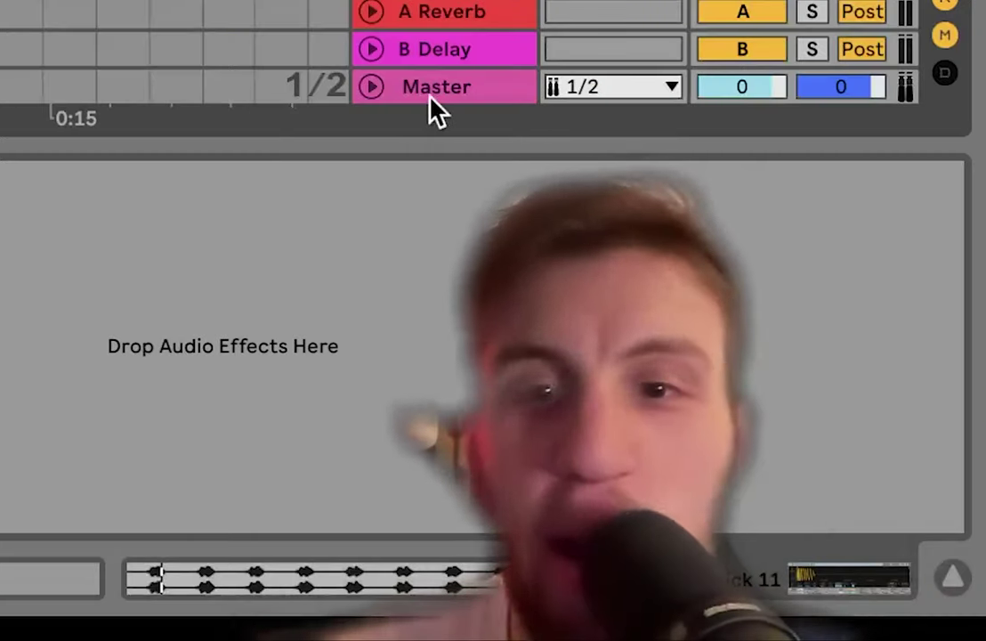
left_click(799, 457)
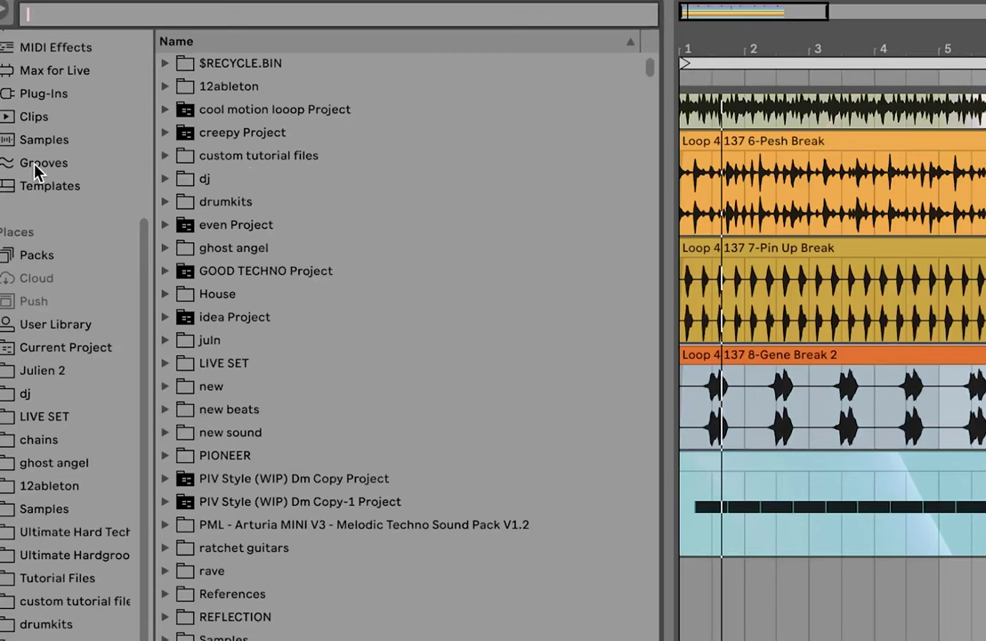
scroll(36, 165, "up", 3)
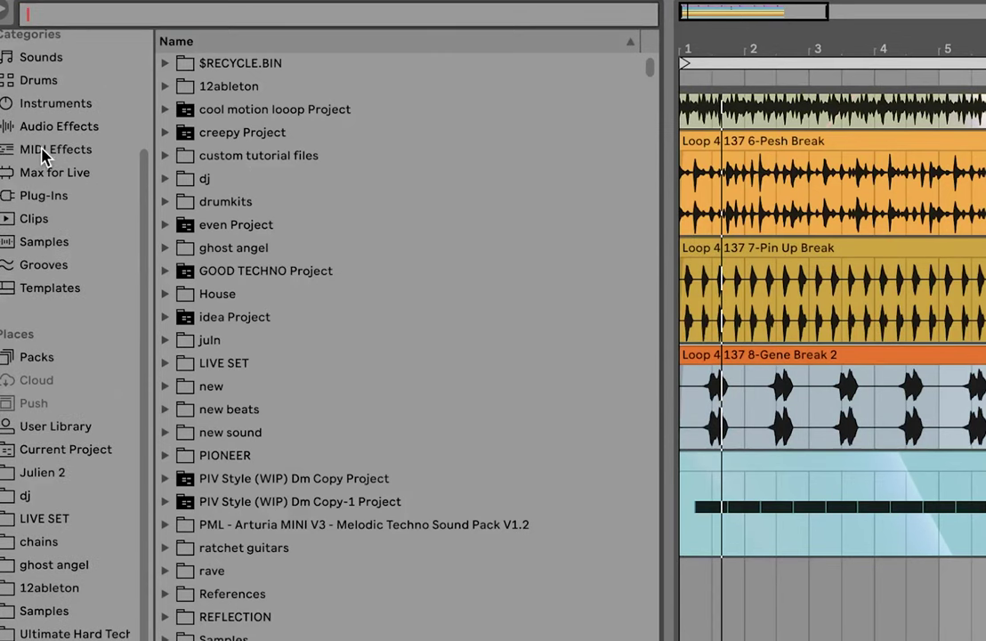
left_click(48, 129)
scroll(224, 485, "up", 5)
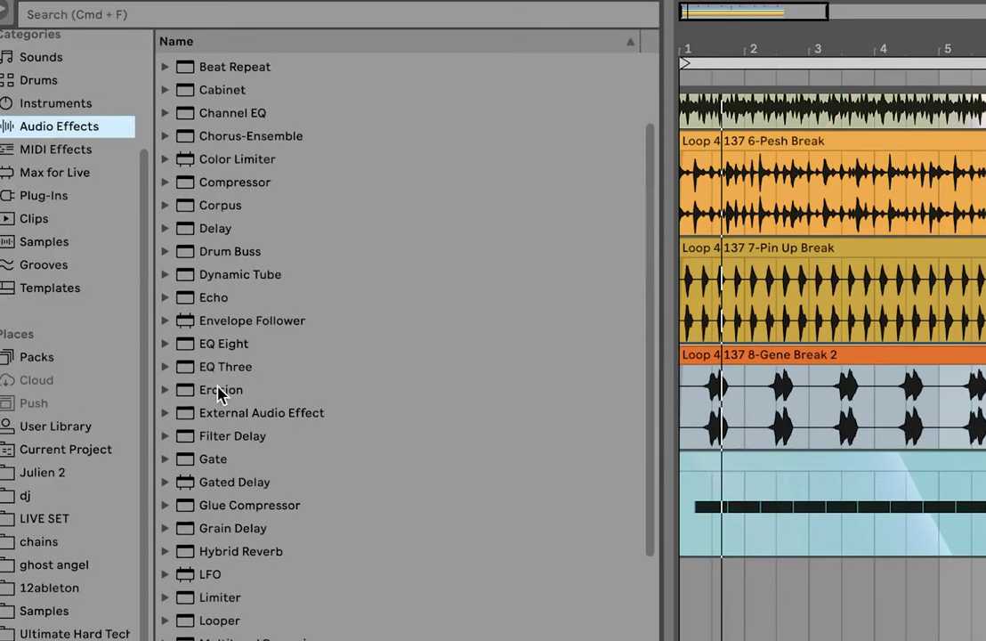
left_click(223, 347)
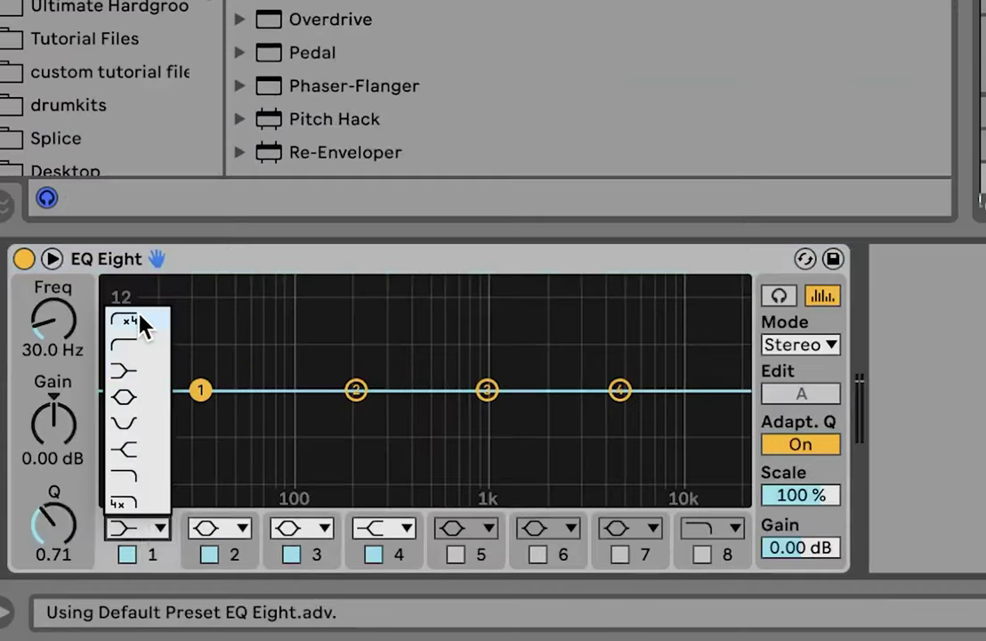
Set EQ Eight band 1 to a x4 low cut at 20 Hz and band 8 to a x4 high cut at 20 kHz.
left_click(122, 320)
type("20")
key("Return")
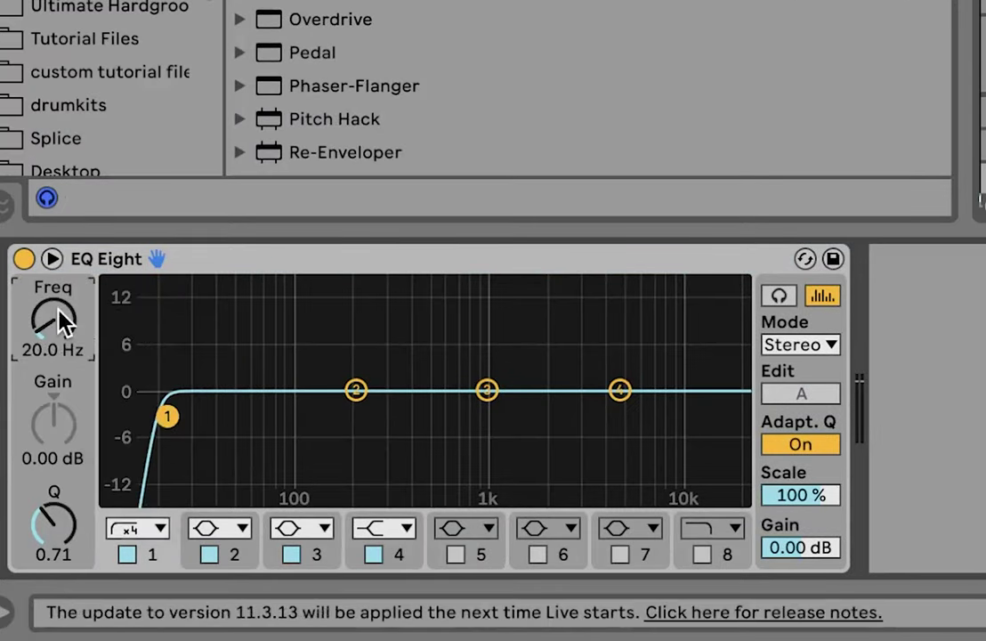
left_click(711, 527)
left_click(714, 505)
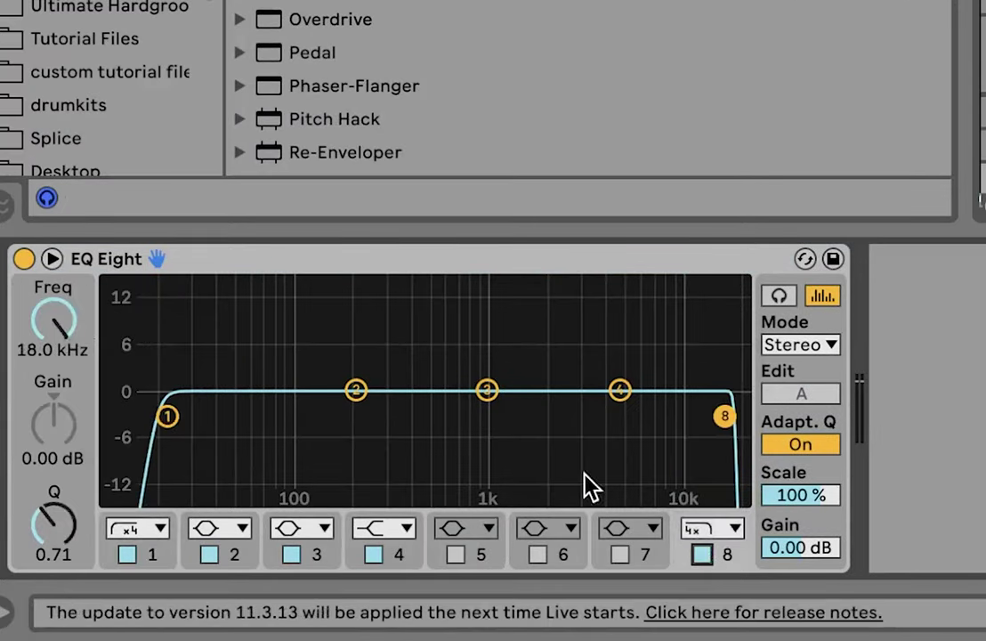
type("20000")
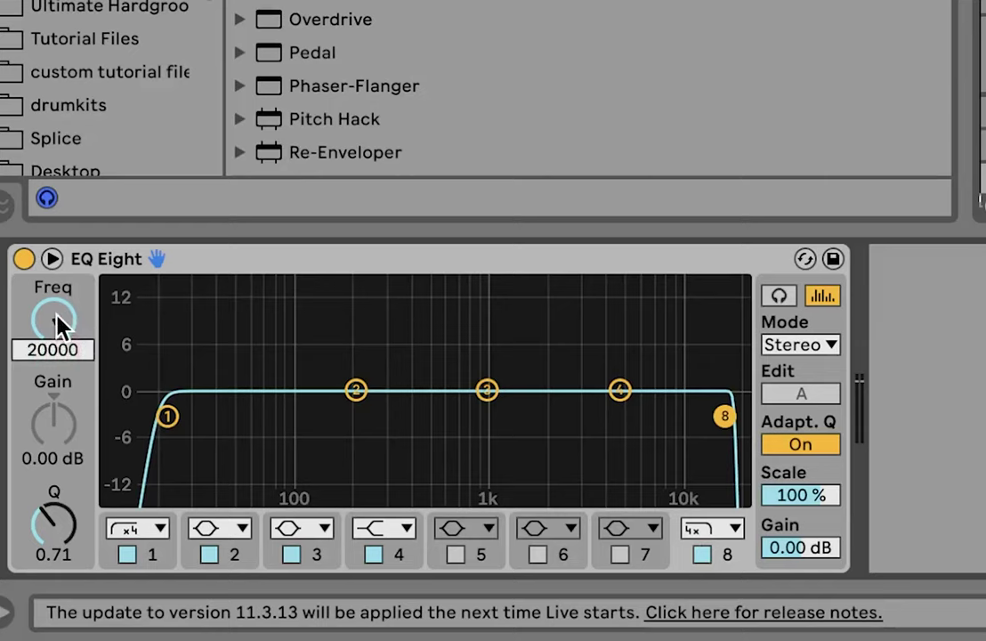
key("Return")
Add a Limiter after the EQ Eight on the master with its ceiling at 0 dB, and raise its gain.
scroll(320, 87, "down", 2)
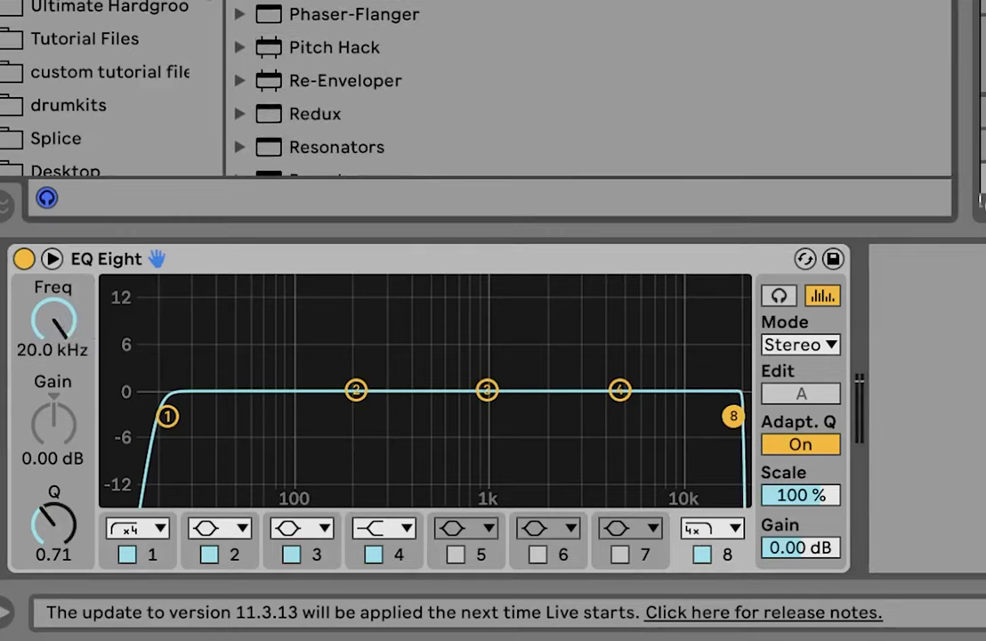
left_click(308, 264)
left_click_drag(308, 264, 541, 338)
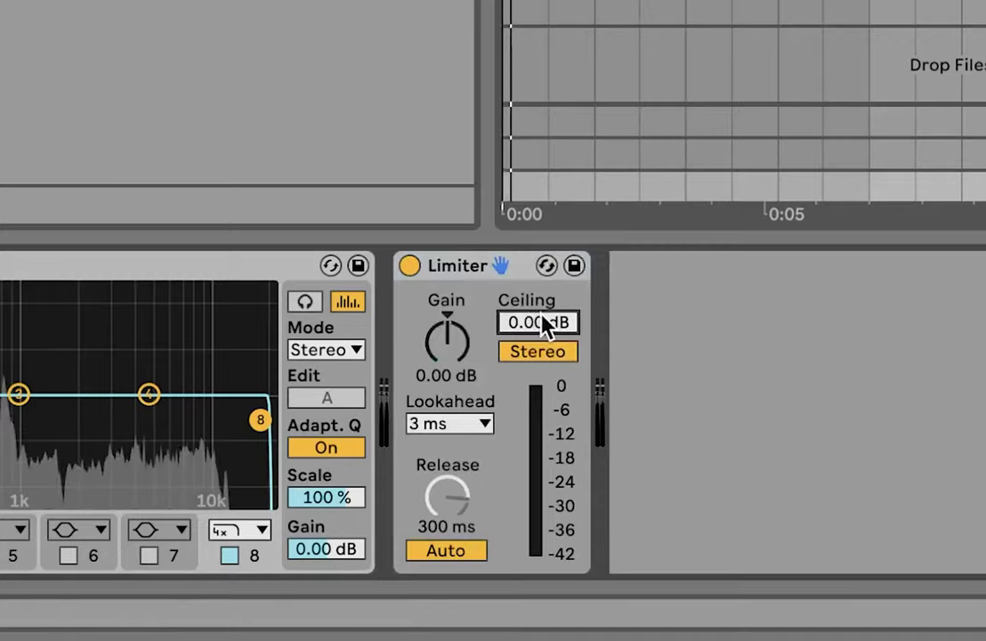
left_click_drag(447, 342, 447, 285)
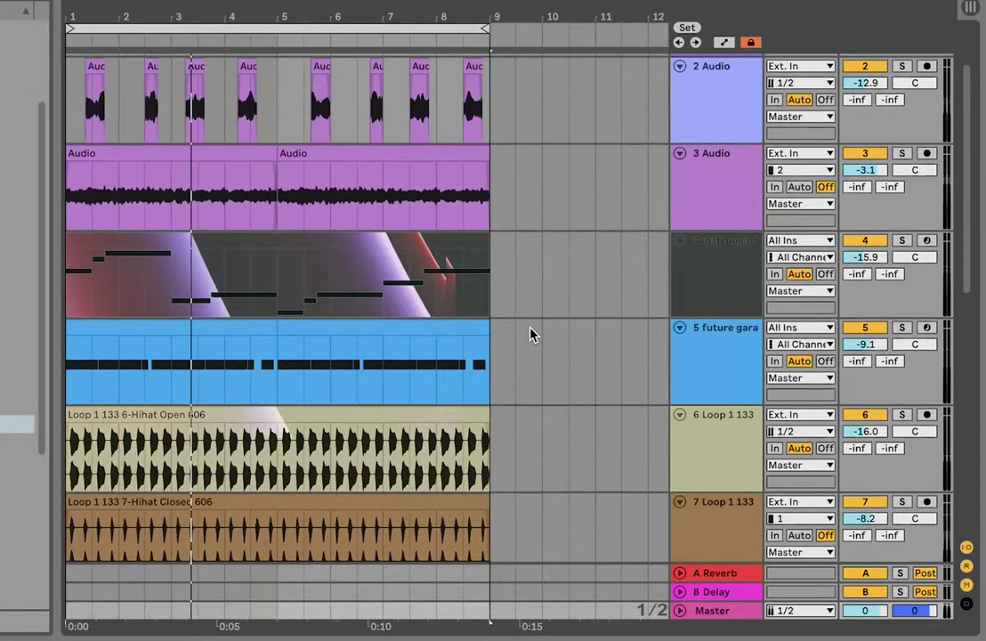
Raise the future garage kick track's volume to -8.6 dB.
left_click_drag(873, 352, 873, 350)
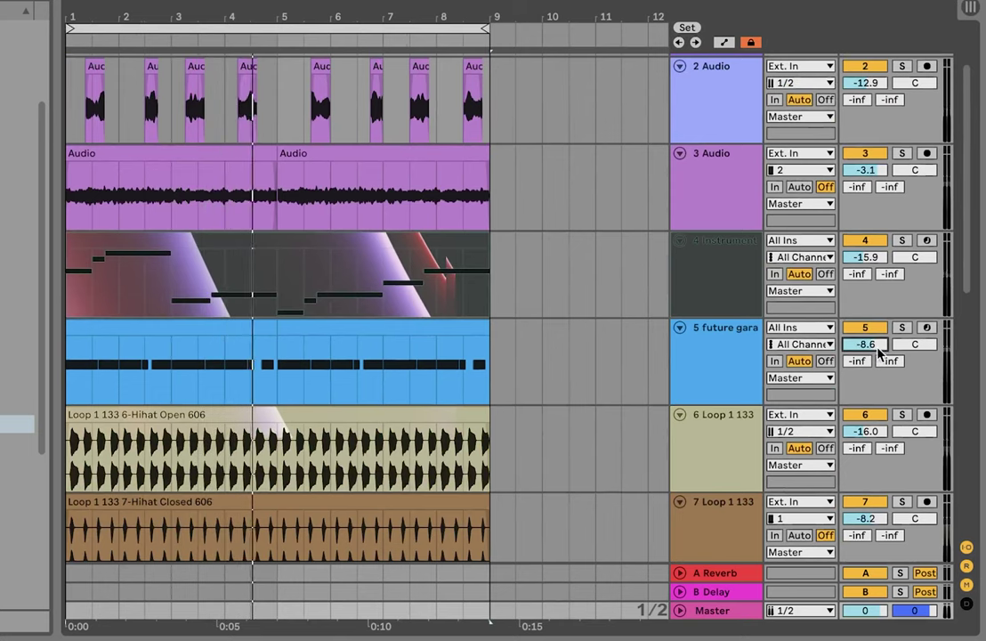
scroll(879, 270, "up", 2)
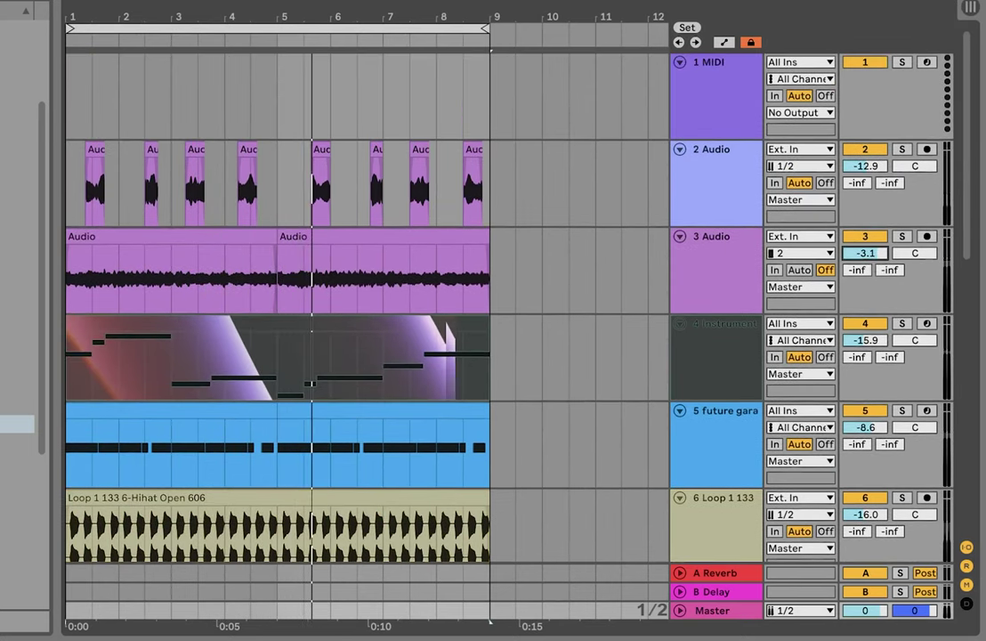